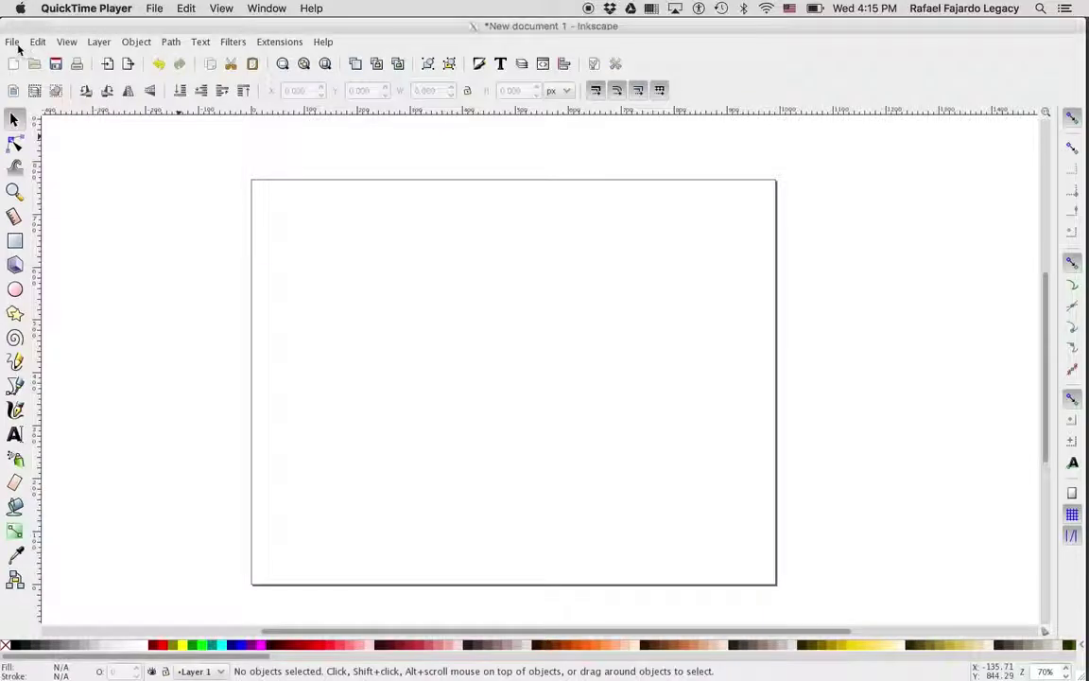
Step: Save the new drawing on the Desktop as 'Vector Mola demo in Inkscape.svg'
{"action": "left_click", "coordinate": [9, 44]}
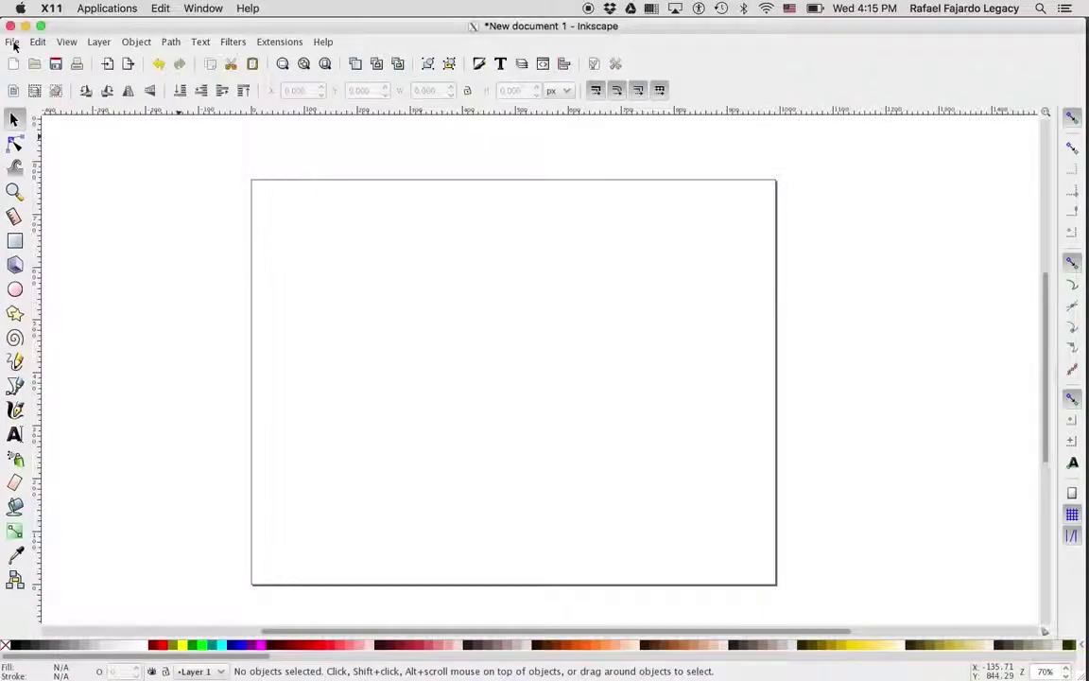
{"action": "left_click", "coordinate": [12, 43]}
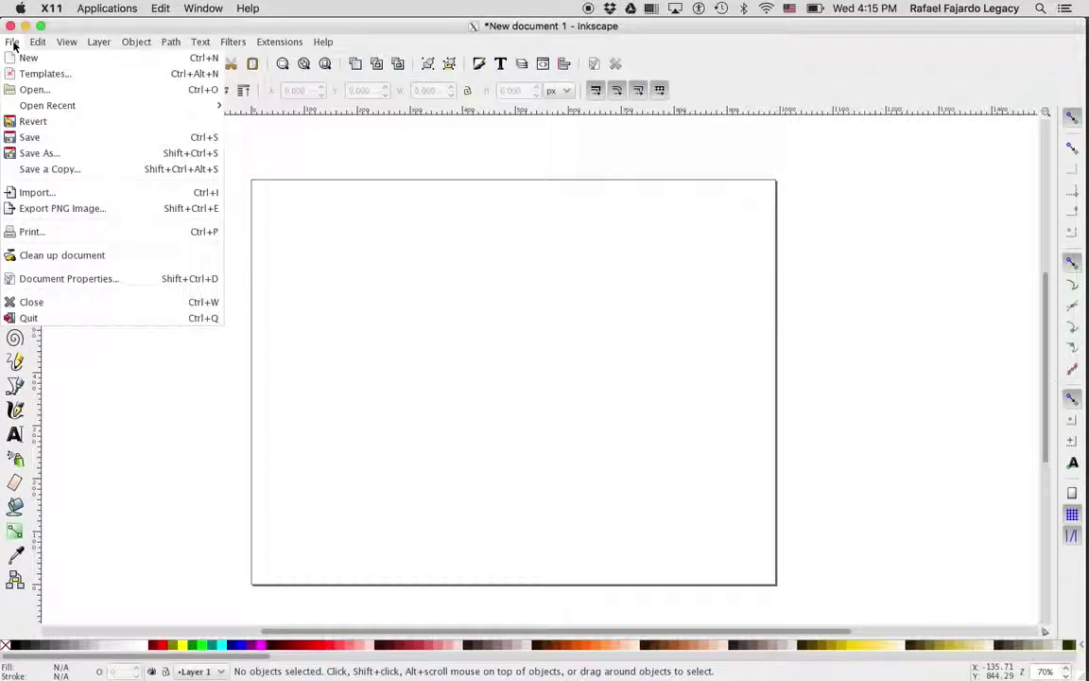
{"action": "left_click", "coordinate": [55, 138]}
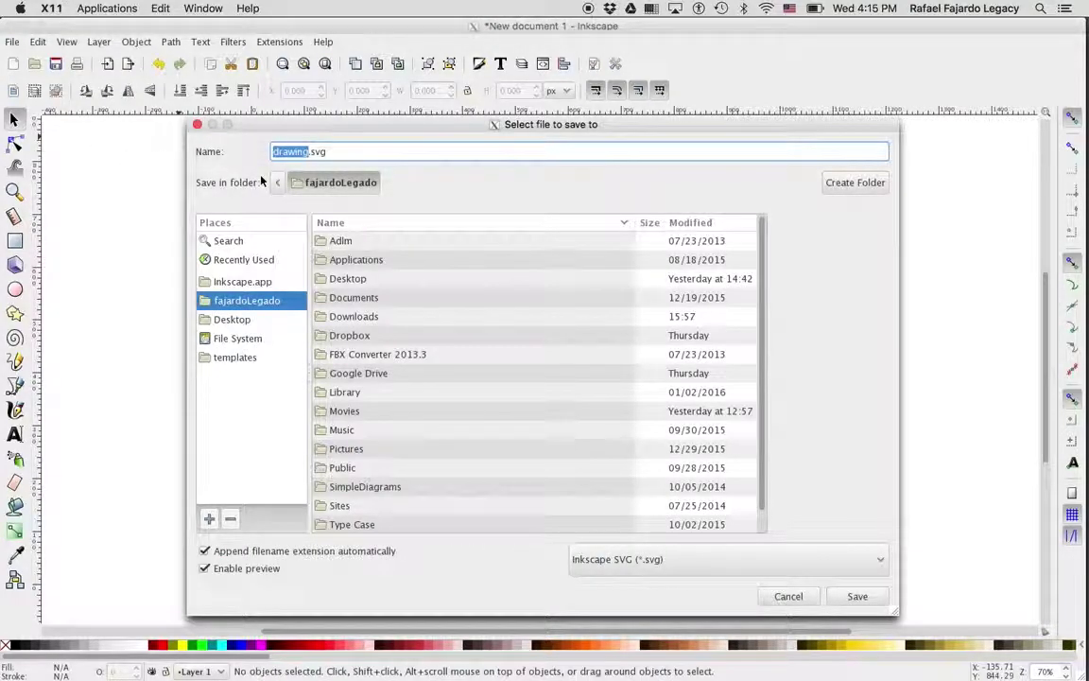
{"action": "type", "text": "Vector "}
{"action": "type", "text": "Mola demo in Inkscape"}
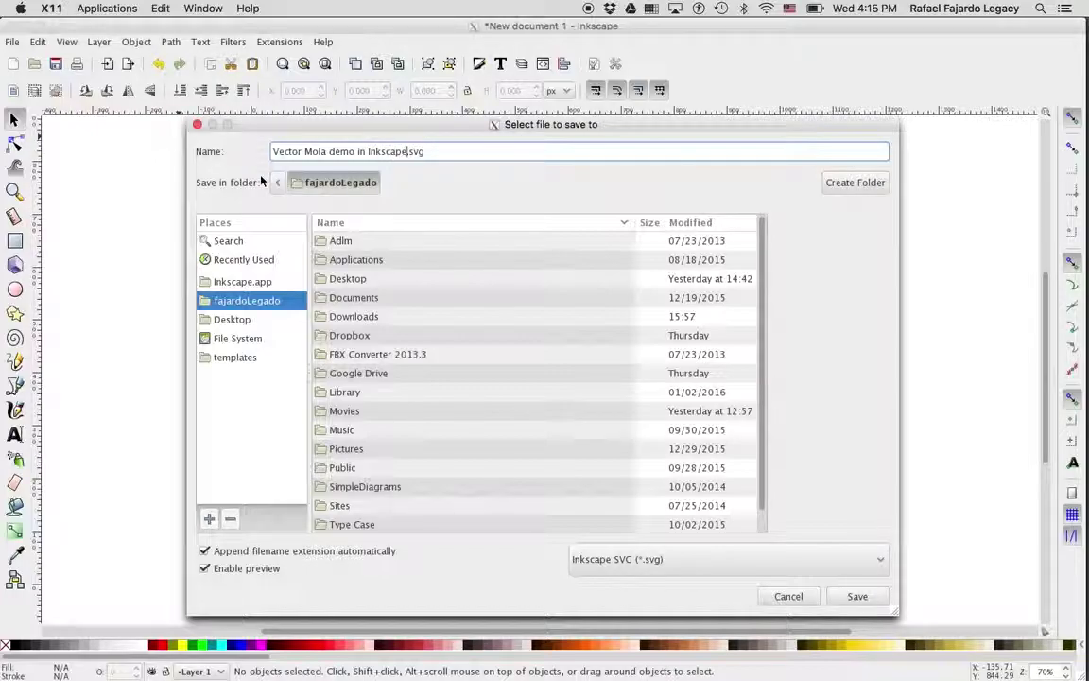
{"action": "left_click", "coordinate": [330, 280]}
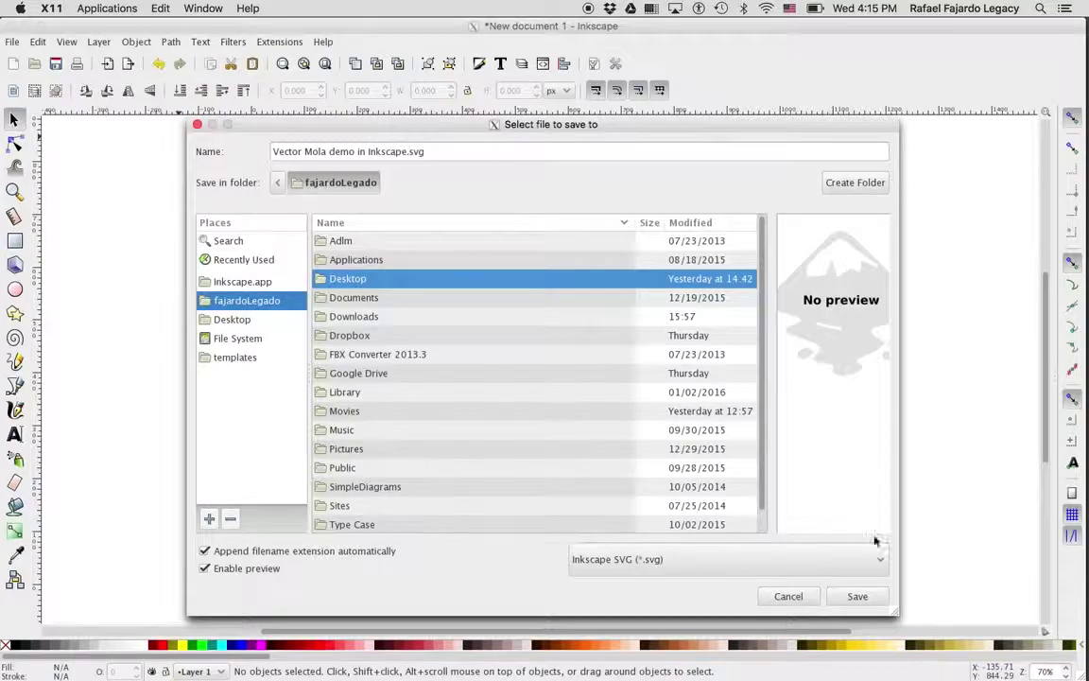
{"action": "left_click", "coordinate": [858, 596]}
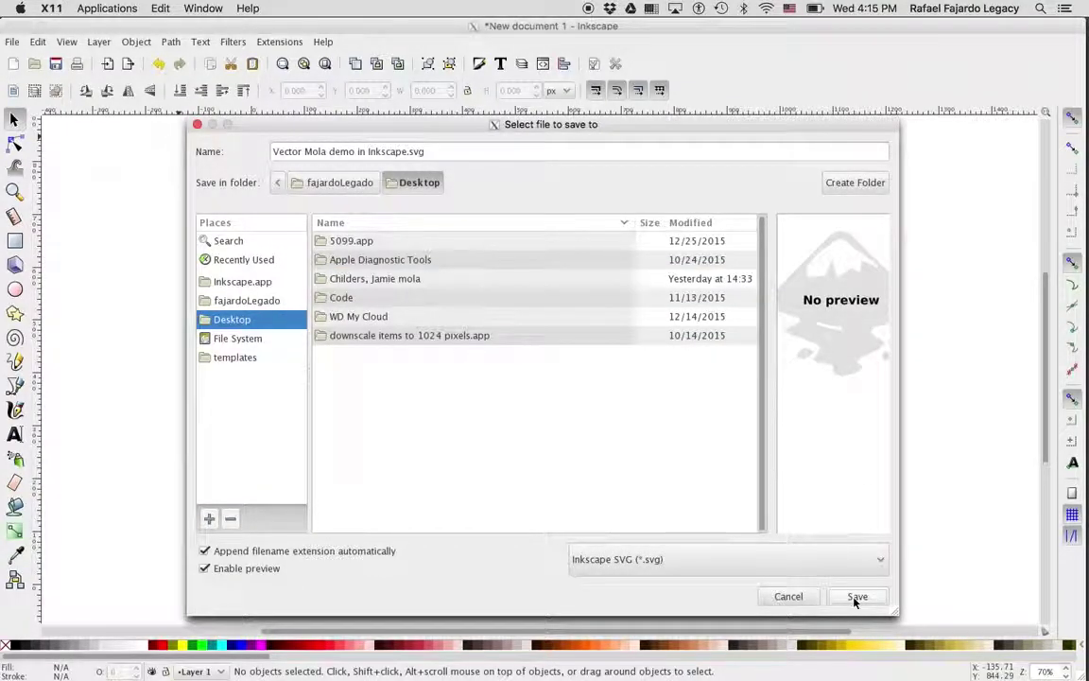
{"action": "left_click", "coordinate": [858, 597]}
Step: Trace a closed six-node Bezier outline inside the page edges with a step tab at top left
{"action": "left_click", "coordinate": [14, 144]}
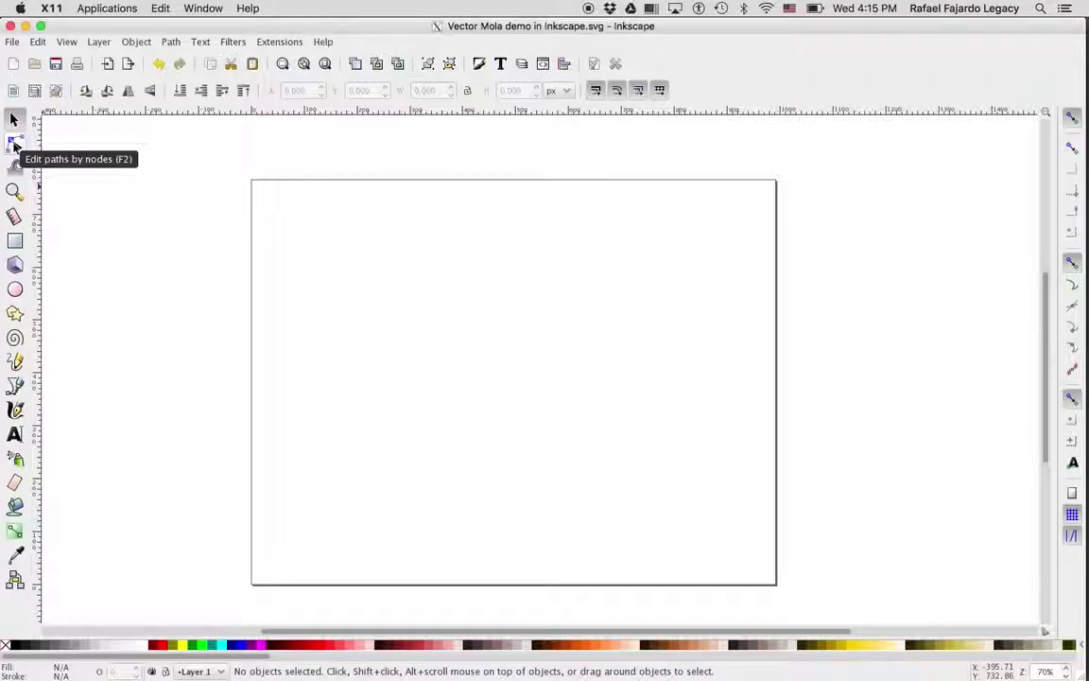
{"action": "left_click", "coordinate": [14, 385]}
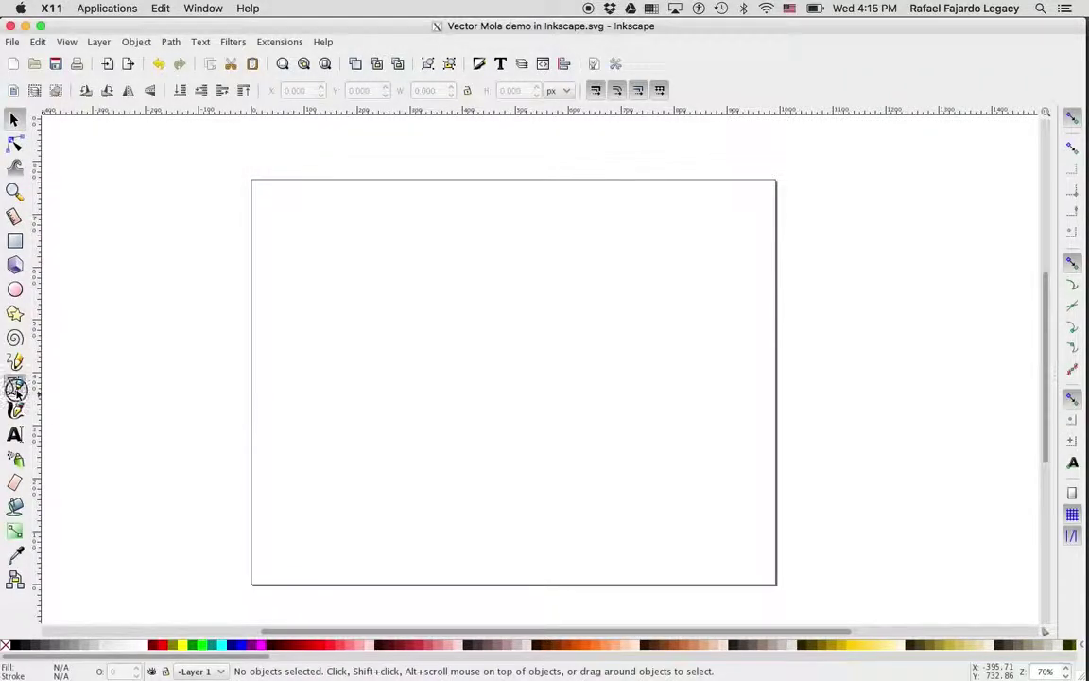
{"action": "left_click", "coordinate": [269, 209]}
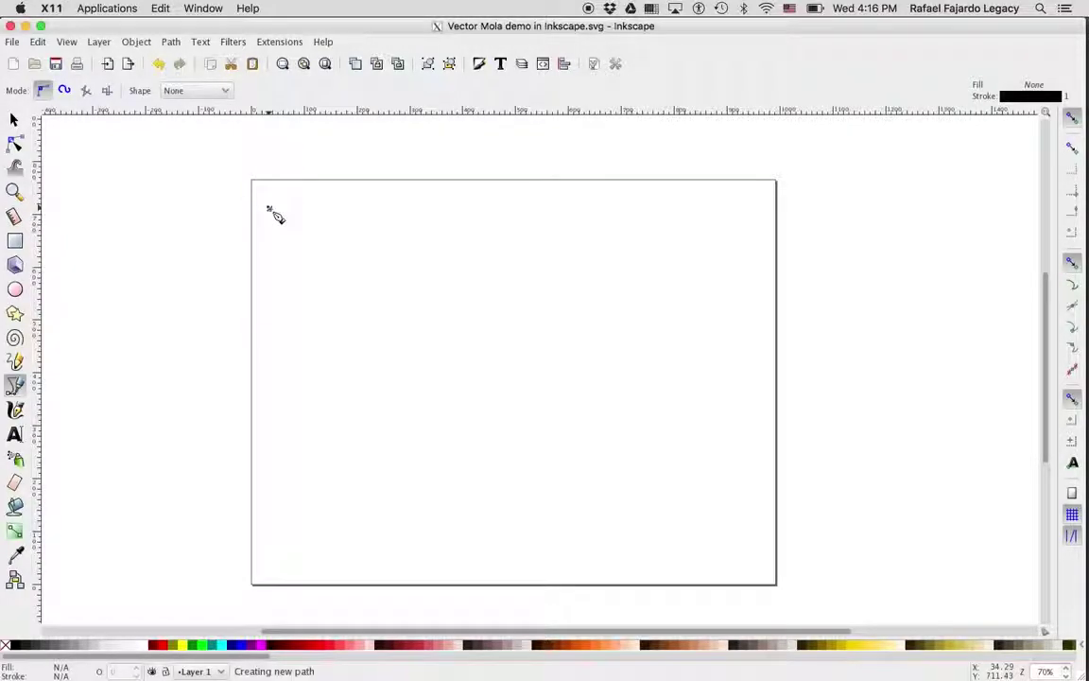
{"action": "left_click", "coordinate": [338, 197]}
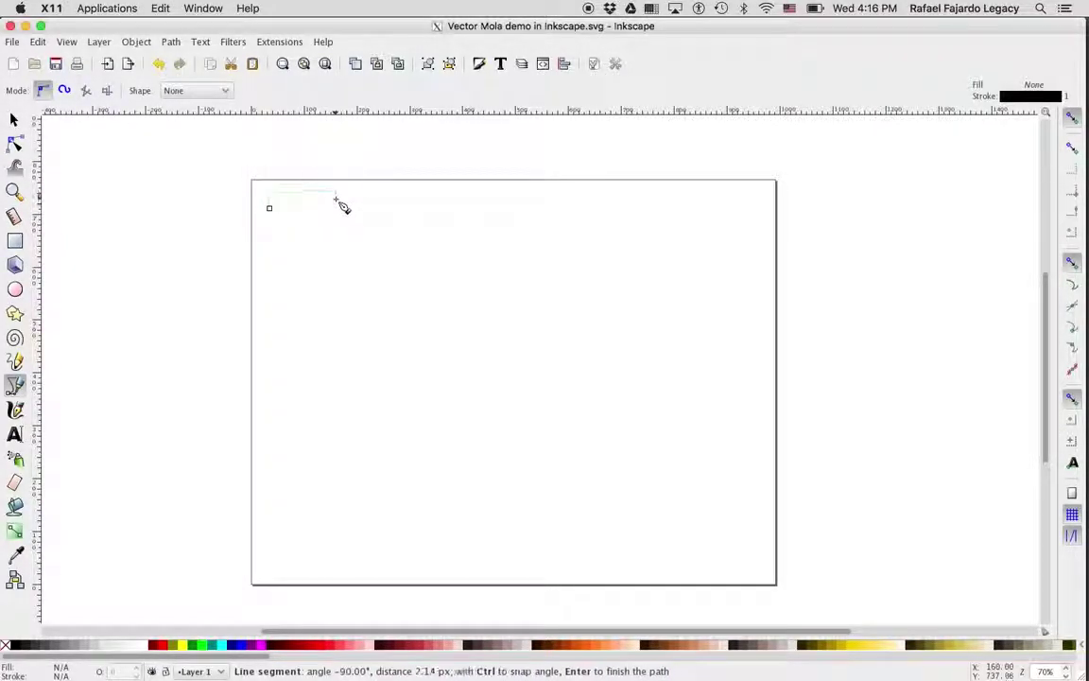
{"action": "left_click", "coordinate": [757, 210]}
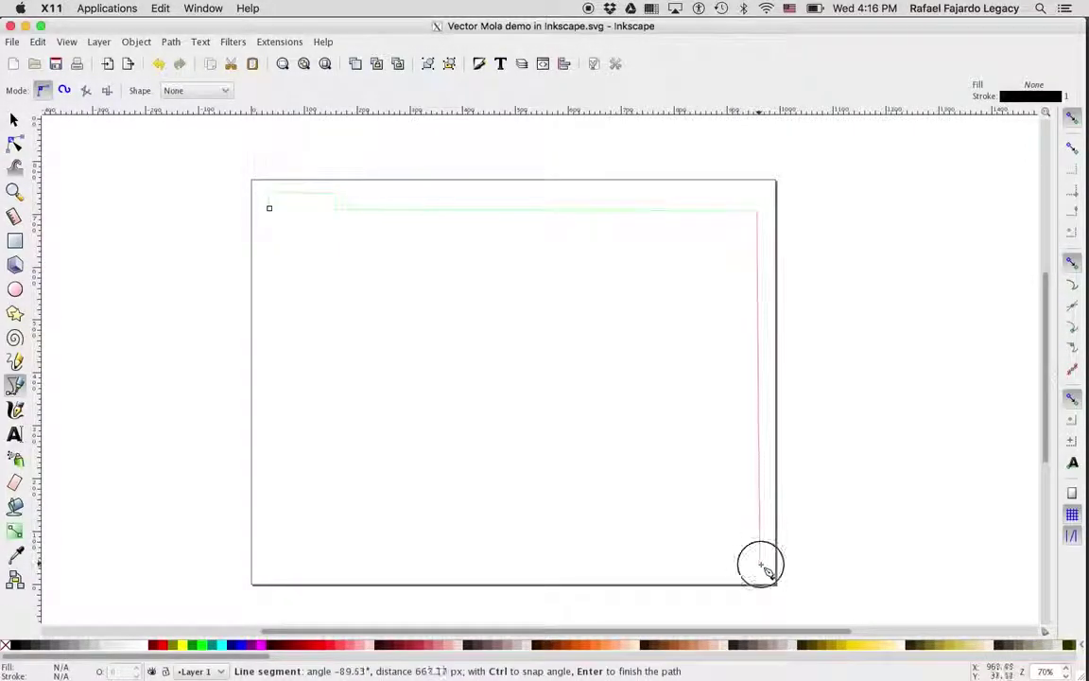
{"action": "left_click", "coordinate": [759, 564]}
{"action": "left_click", "coordinate": [272, 567]}
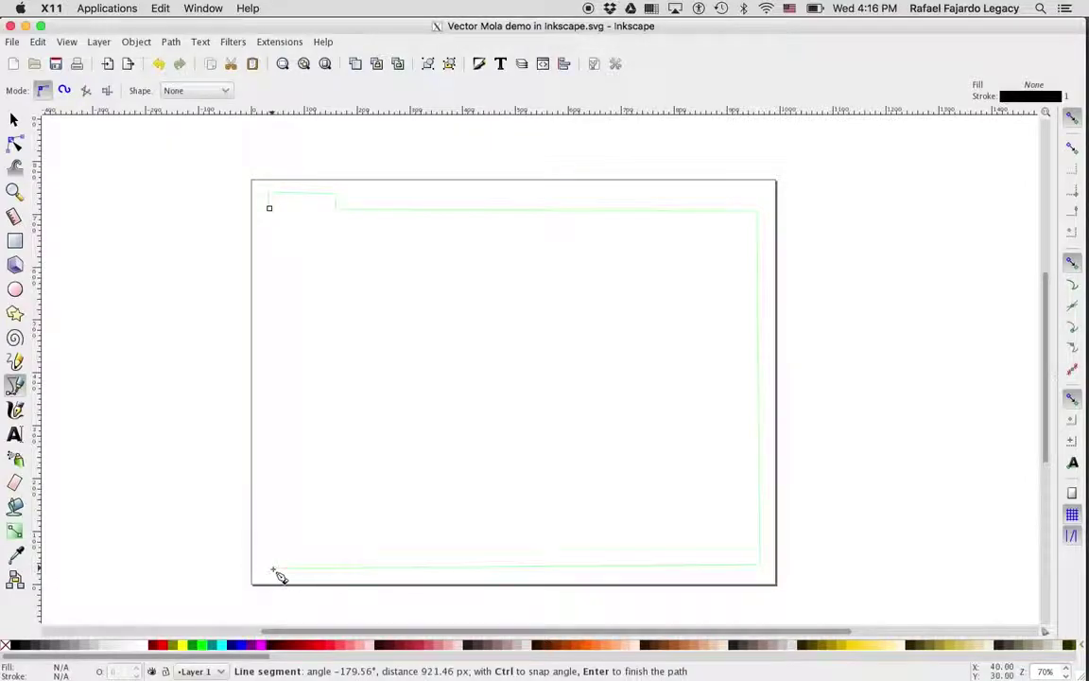
{"action": "left_click", "coordinate": [269, 209]}
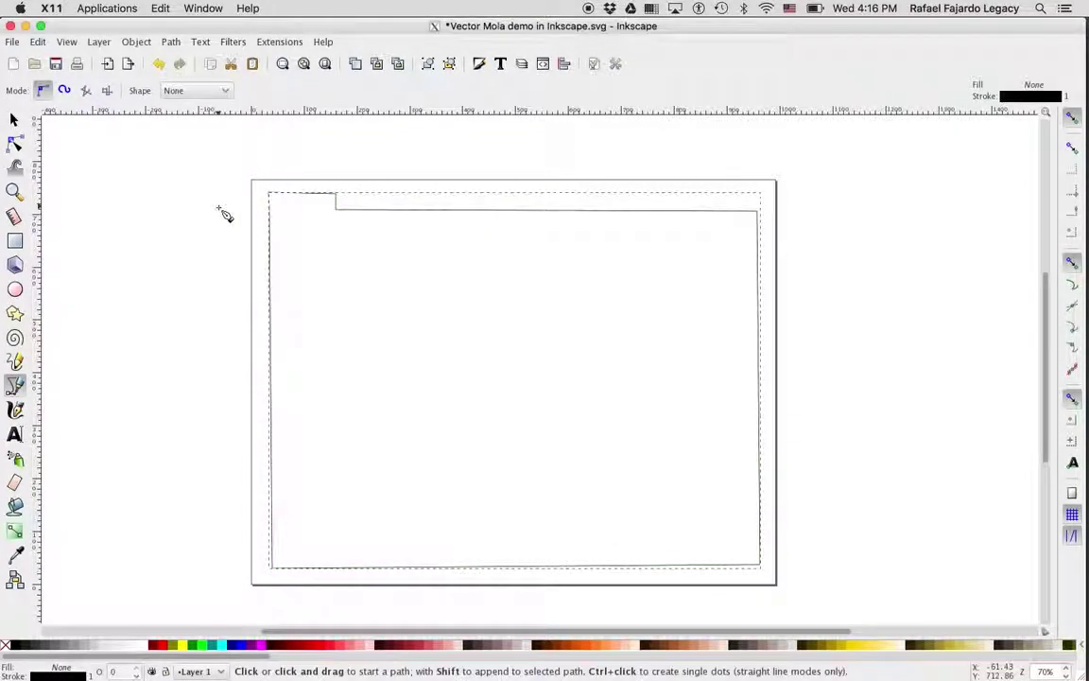
Step: Draw a second closed page-sized outline with its raised tab further right along the top
{"action": "left_click", "coordinate": [384, 205]}
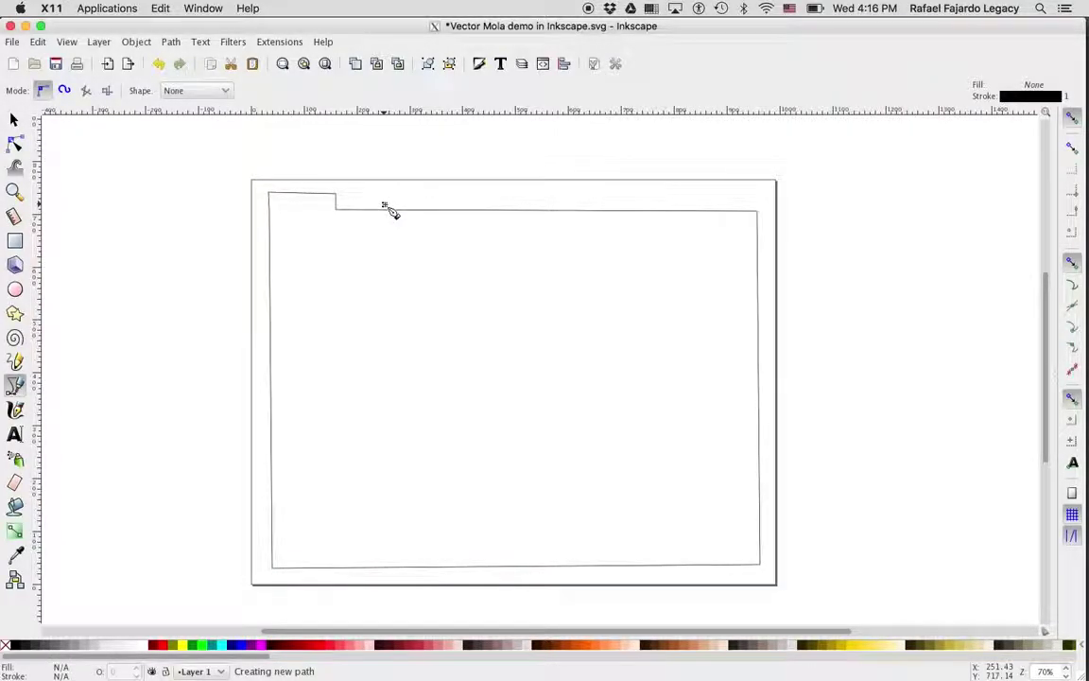
{"action": "left_click", "coordinate": [434, 196]}
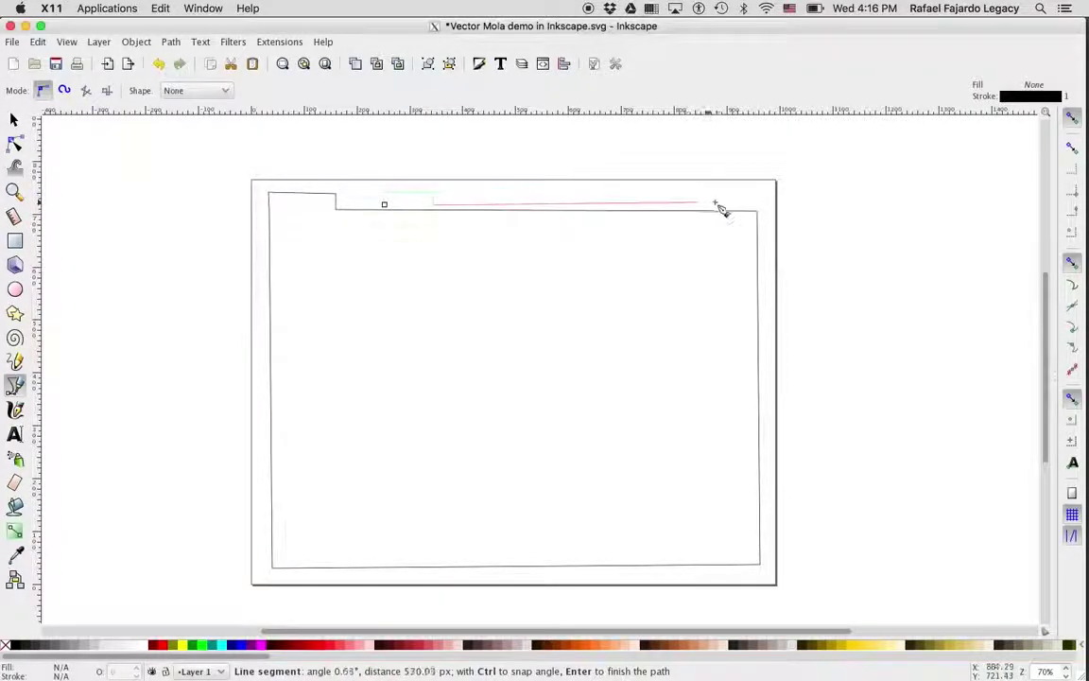
{"action": "left_click", "coordinate": [761, 207]}
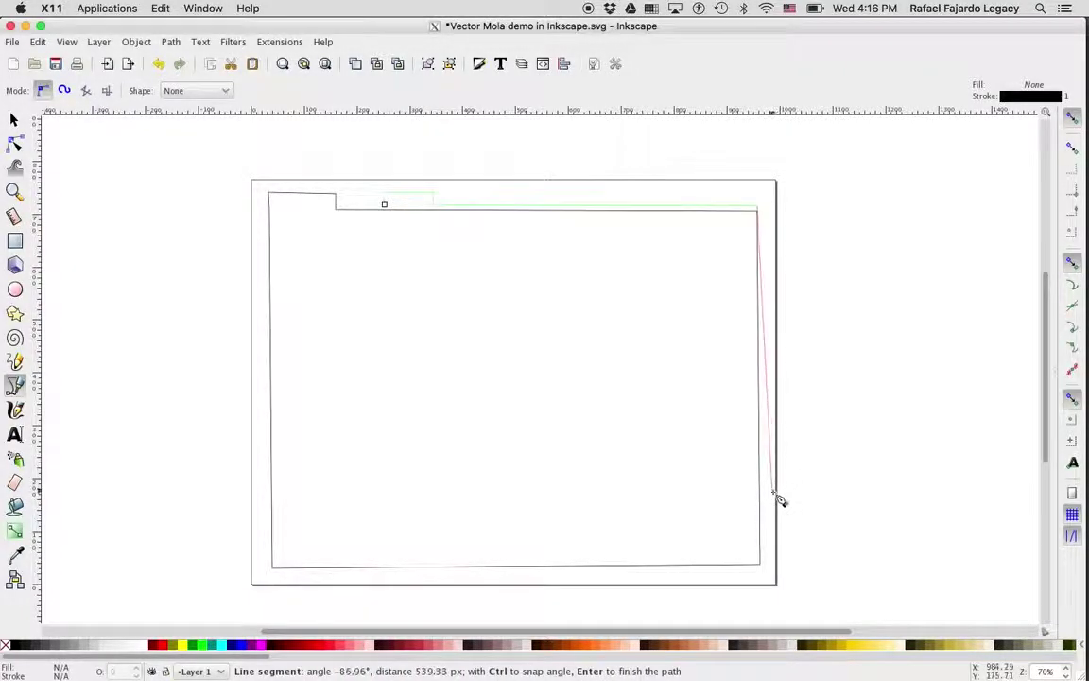
{"action": "left_click", "coordinate": [766, 573]}
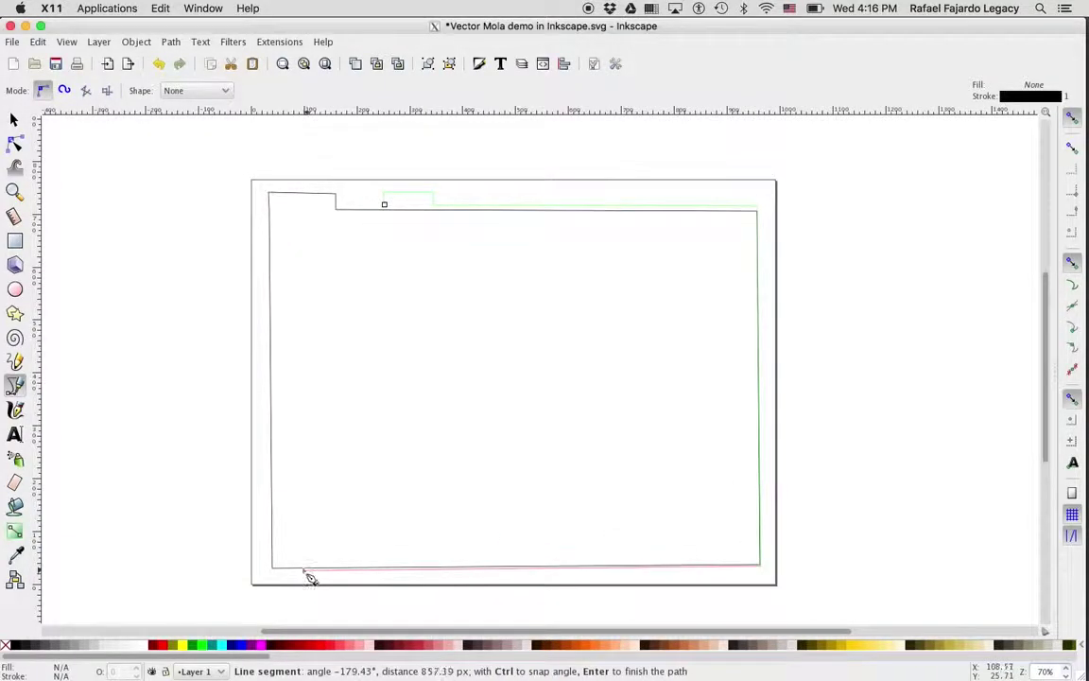
{"action": "left_click", "coordinate": [273, 568]}
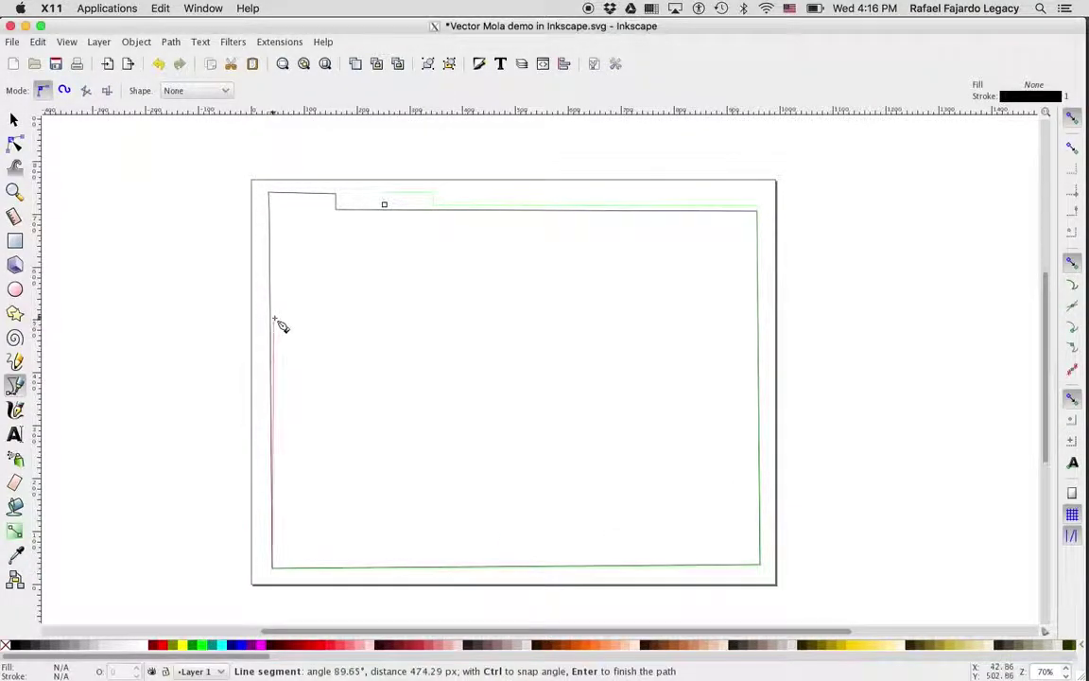
{"action": "left_click", "coordinate": [271, 206]}
{"action": "left_click", "coordinate": [336, 205]}
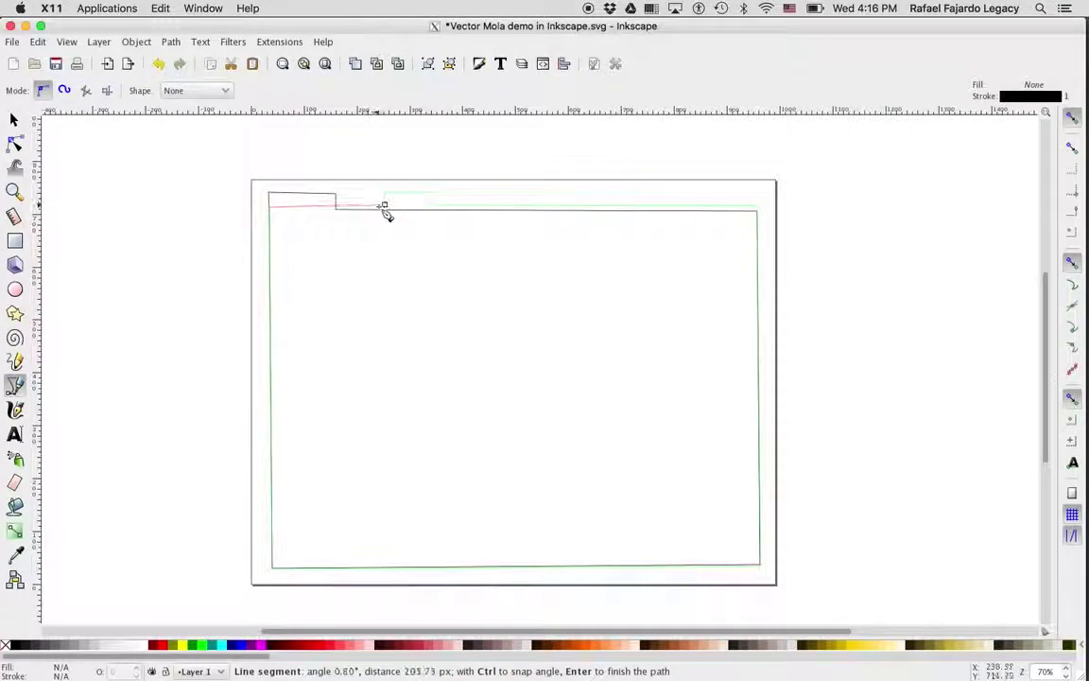
{"action": "left_click", "coordinate": [385, 207]}
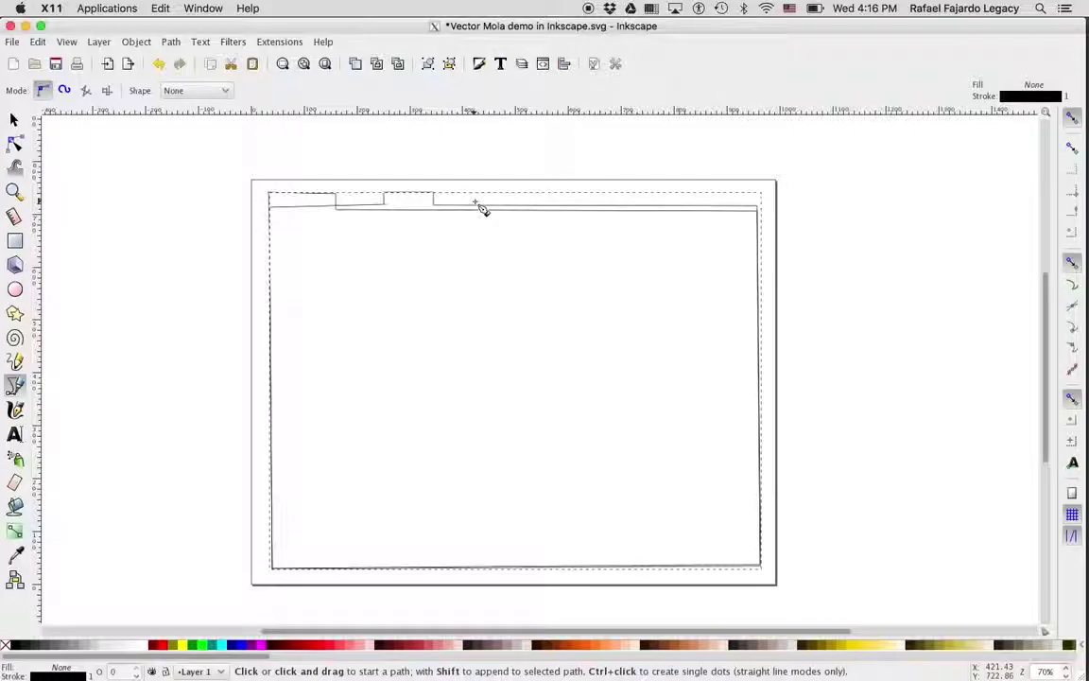
Step: Draw a third closed page-sized outline with its tab shifted further right again
{"action": "left_click", "coordinate": [475, 201]}
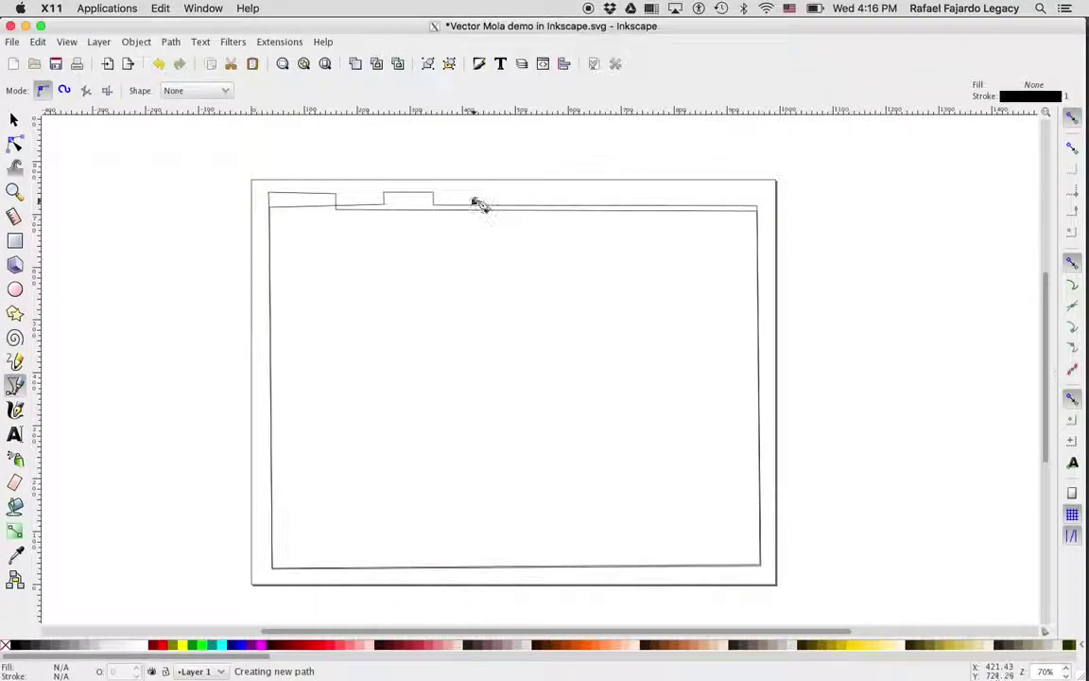
{"action": "left_click", "coordinate": [537, 201]}
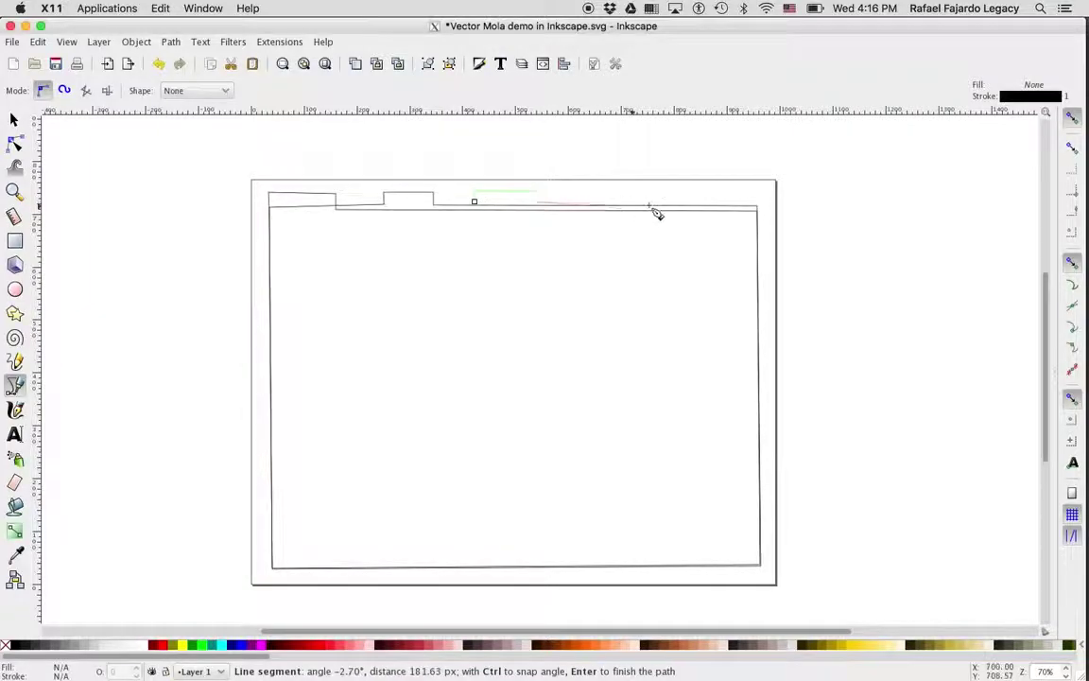
{"action": "left_click", "coordinate": [756, 205]}
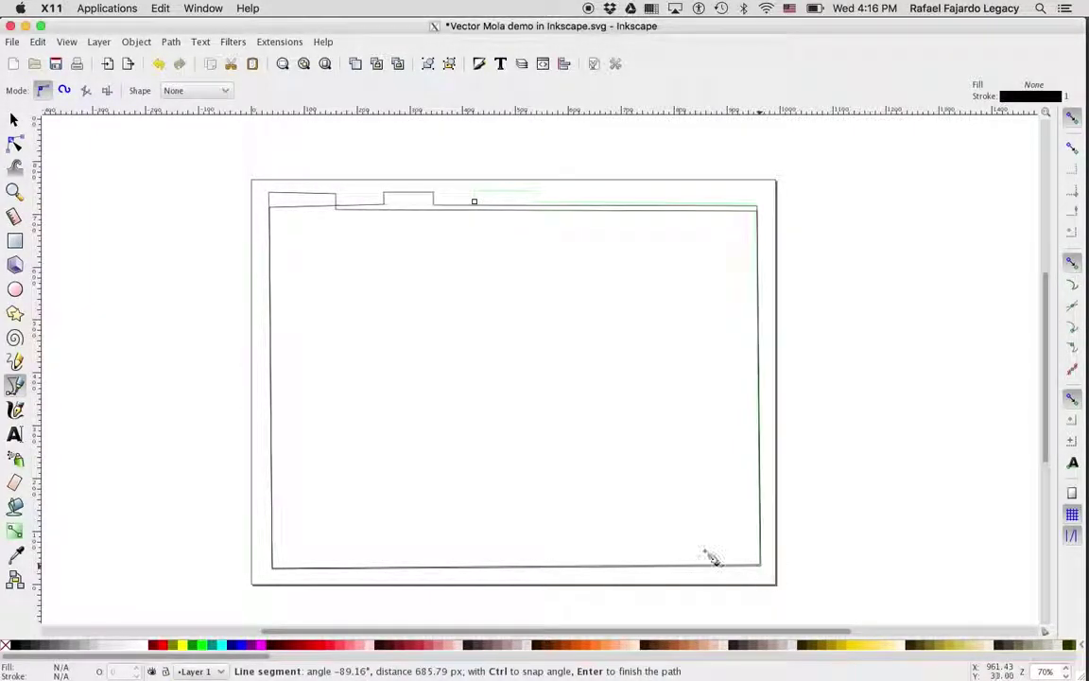
{"action": "left_click", "coordinate": [760, 564]}
{"action": "left_click", "coordinate": [272, 566]}
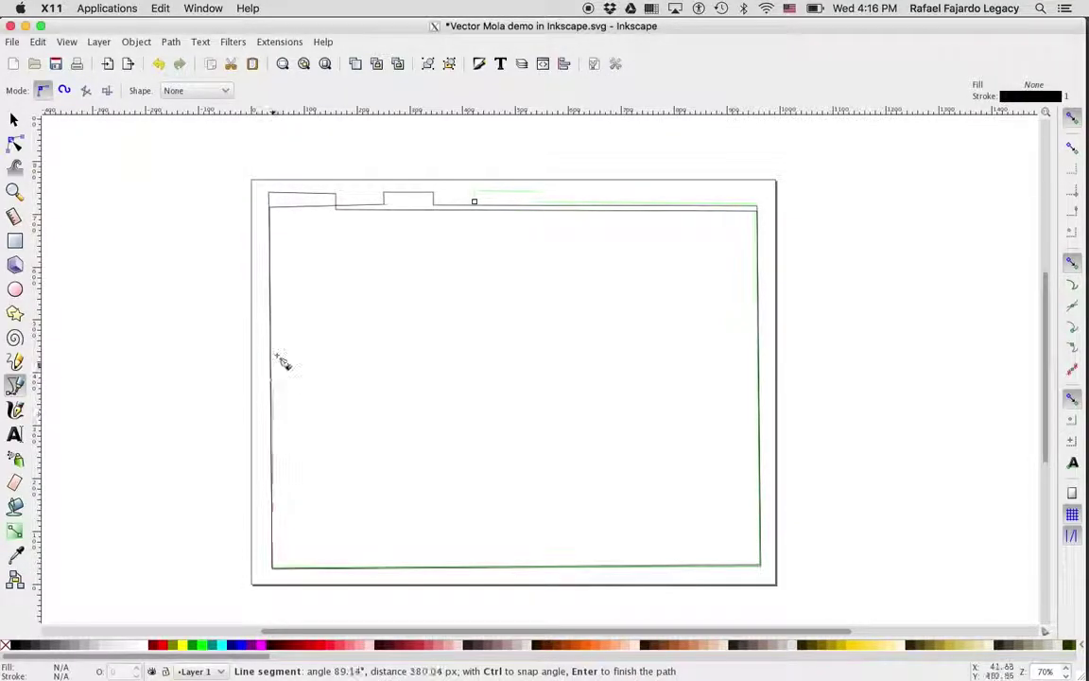
{"action": "left_click", "coordinate": [272, 207]}
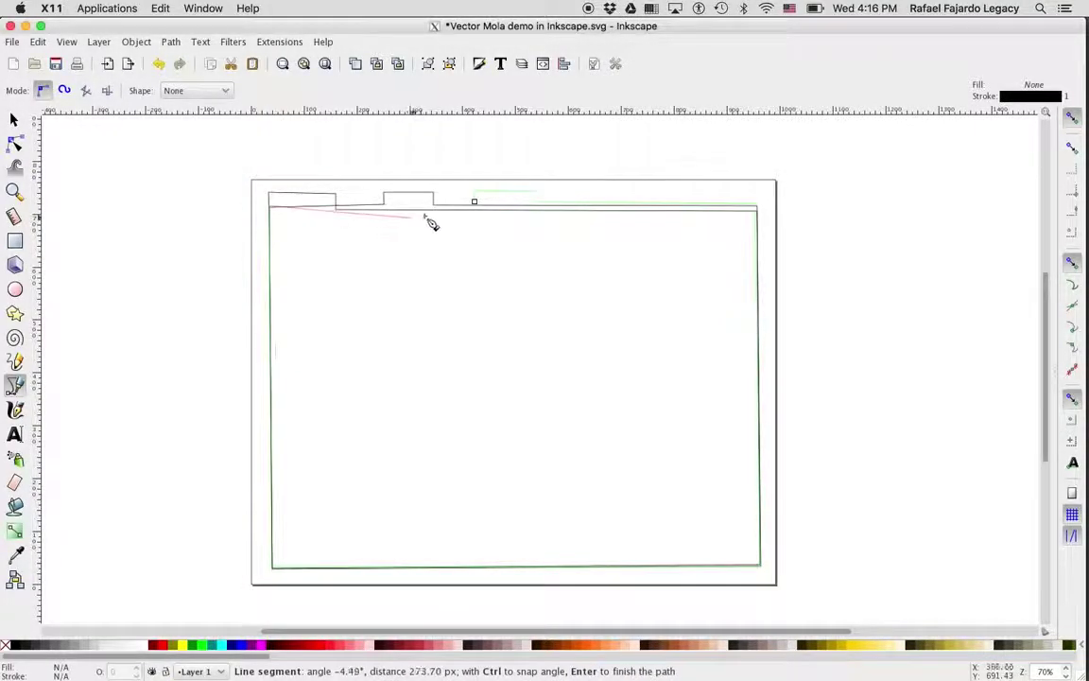
{"action": "left_click", "coordinate": [473, 203]}
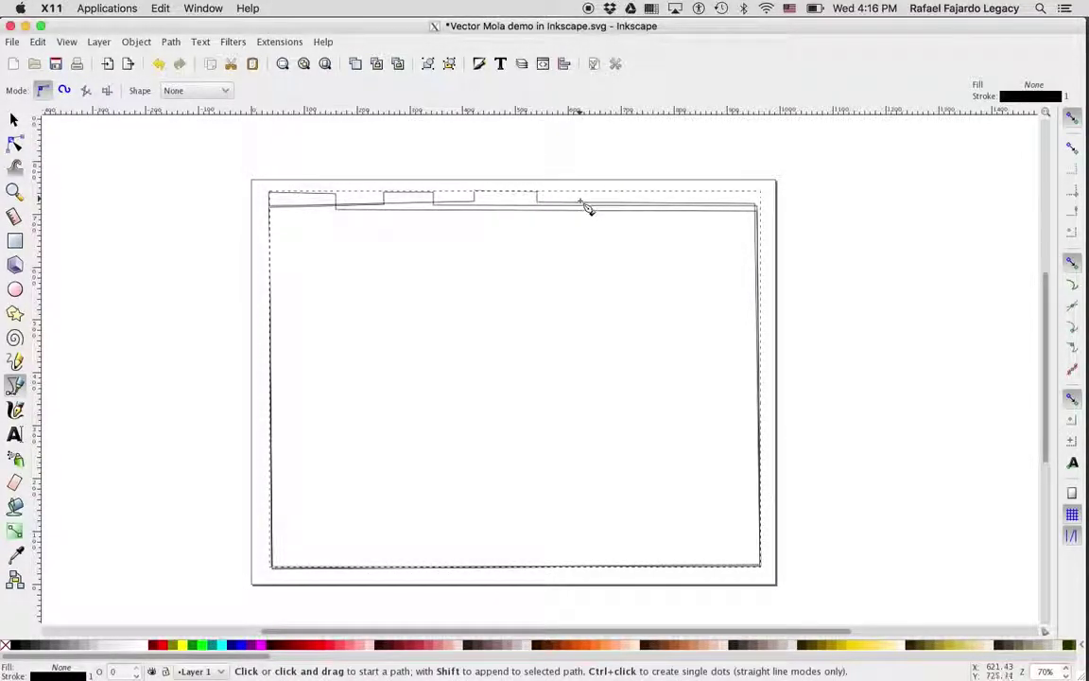
Step: Draw a fourth closed outline around the page border with its tab near the top right
{"action": "left_click", "coordinate": [580, 200]}
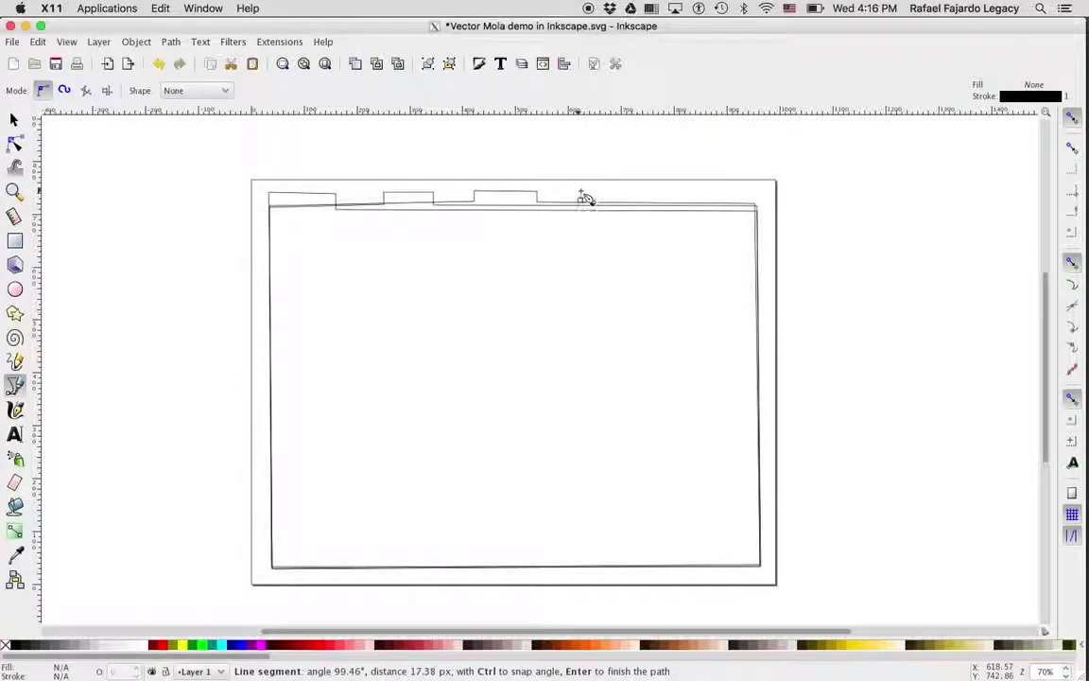
{"action": "left_click", "coordinate": [632, 194]}
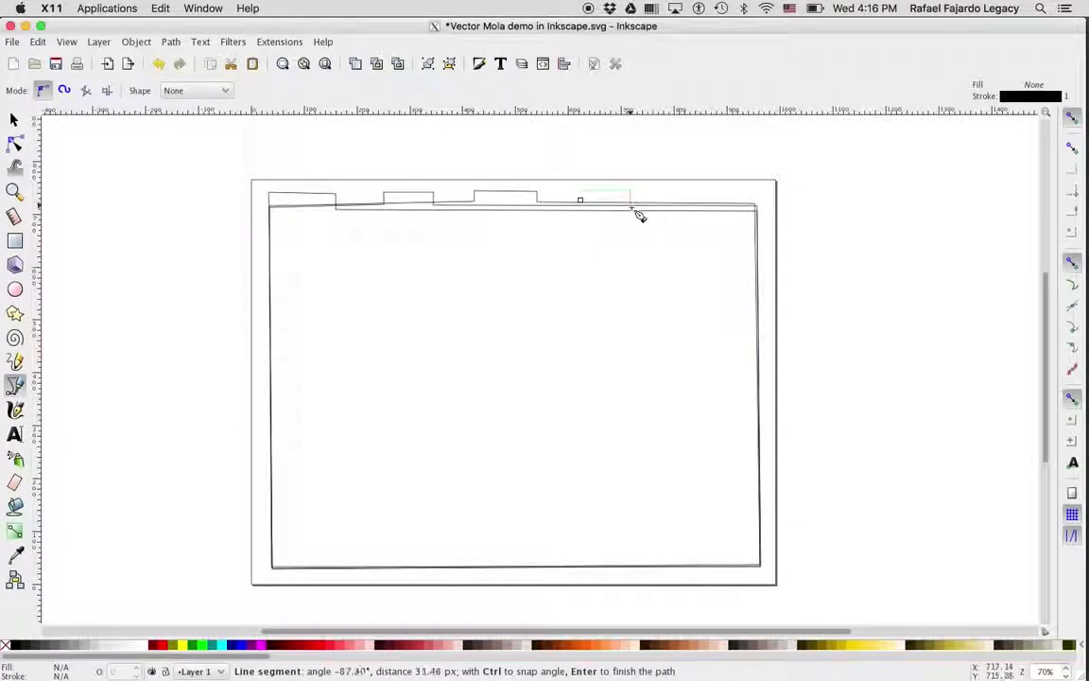
{"action": "left_click", "coordinate": [634, 206]}
{"action": "left_click", "coordinate": [757, 206]}
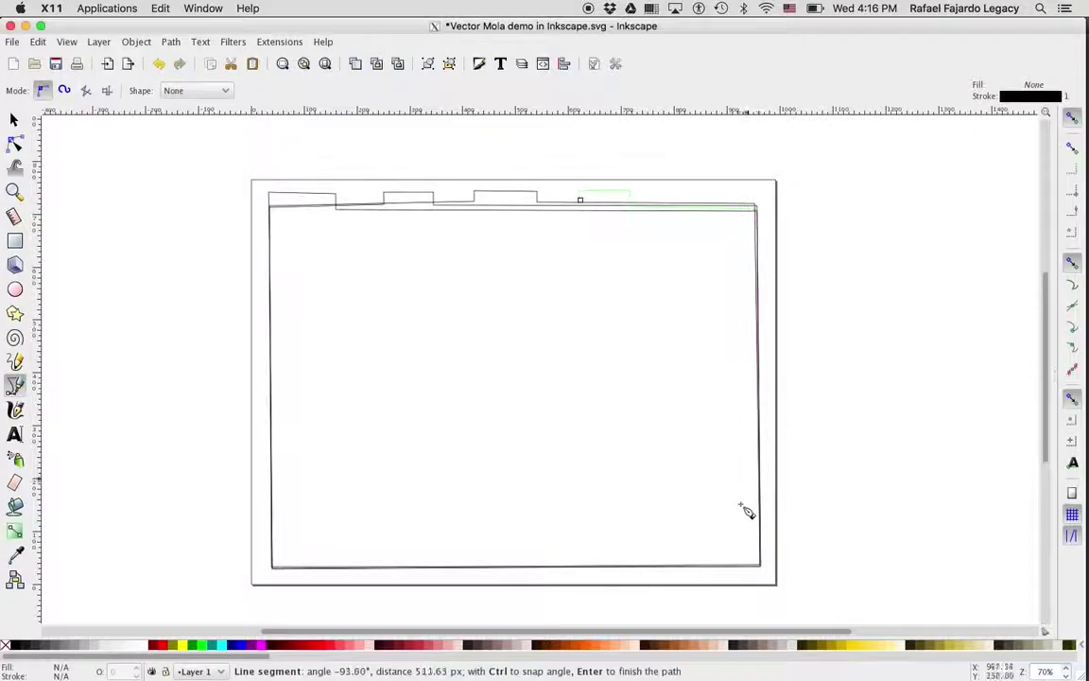
{"action": "left_click", "coordinate": [761, 565]}
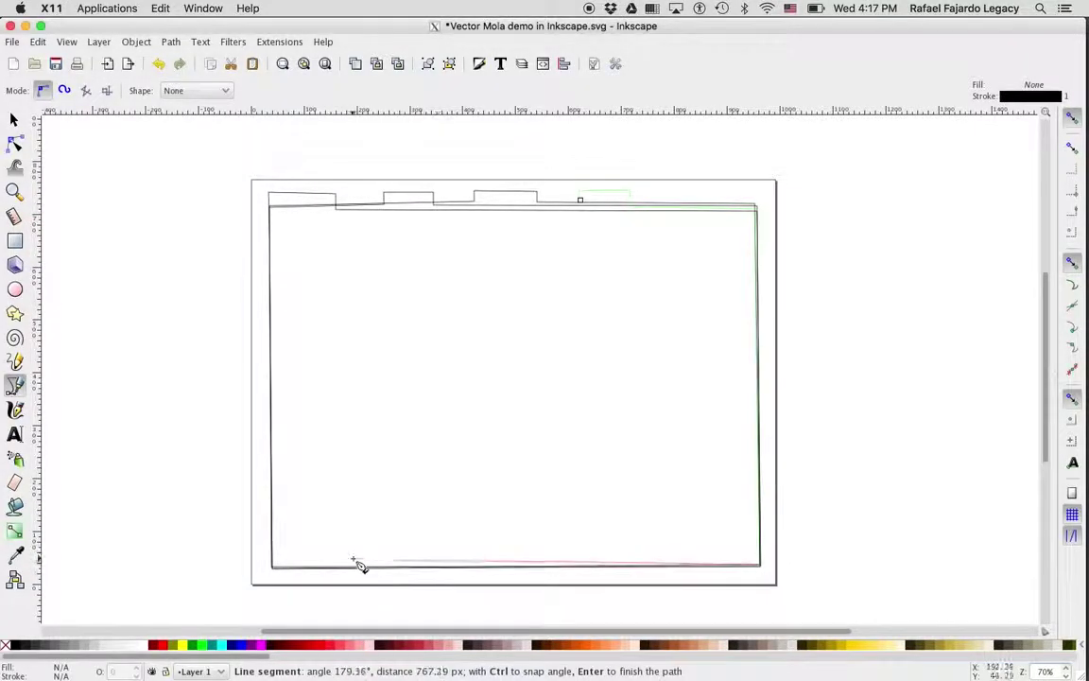
{"action": "left_click", "coordinate": [273, 567]}
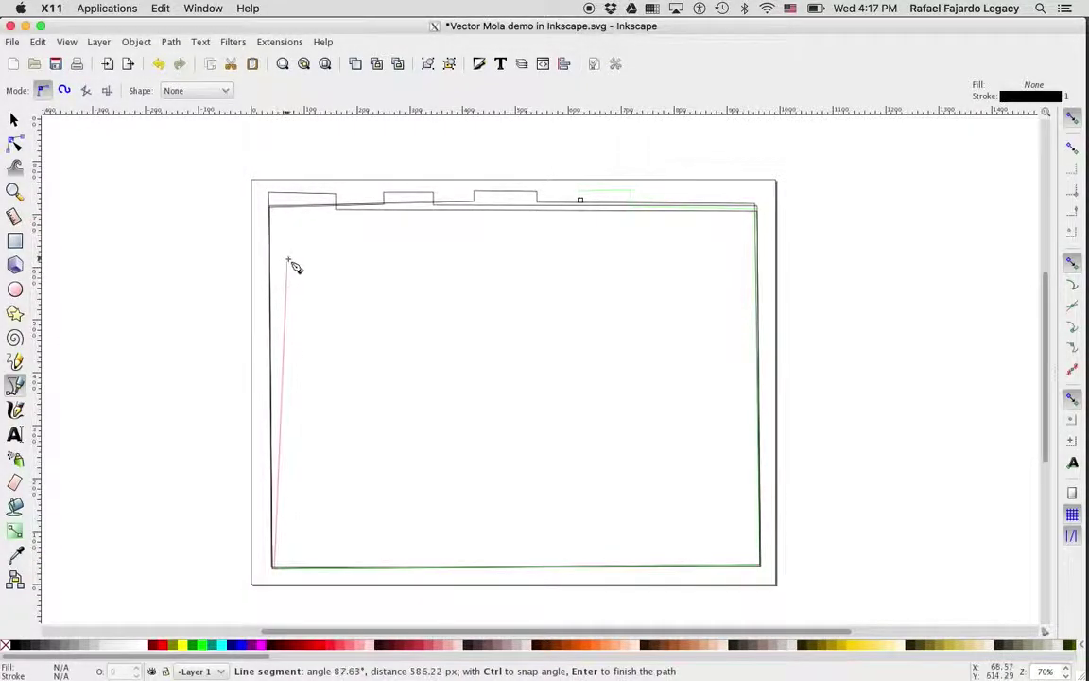
{"action": "left_click", "coordinate": [272, 206]}
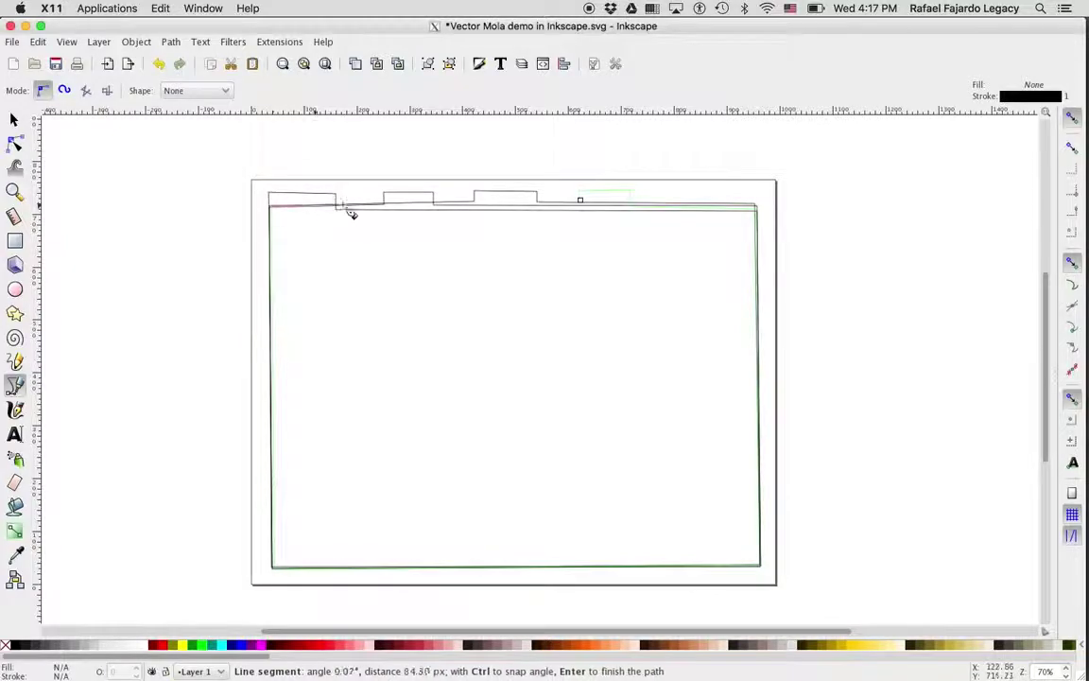
{"action": "left_click", "coordinate": [581, 203]}
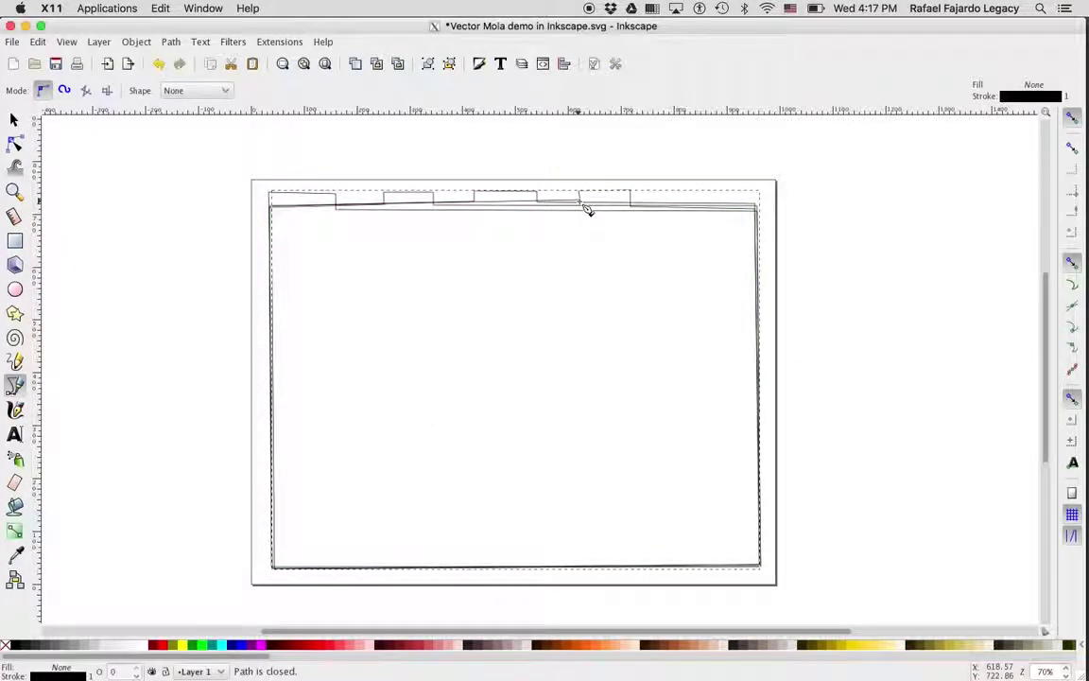
Step: Draw a fifth closed outline with its tab at the far right of the top edge
{"action": "left_click", "coordinate": [675, 201]}
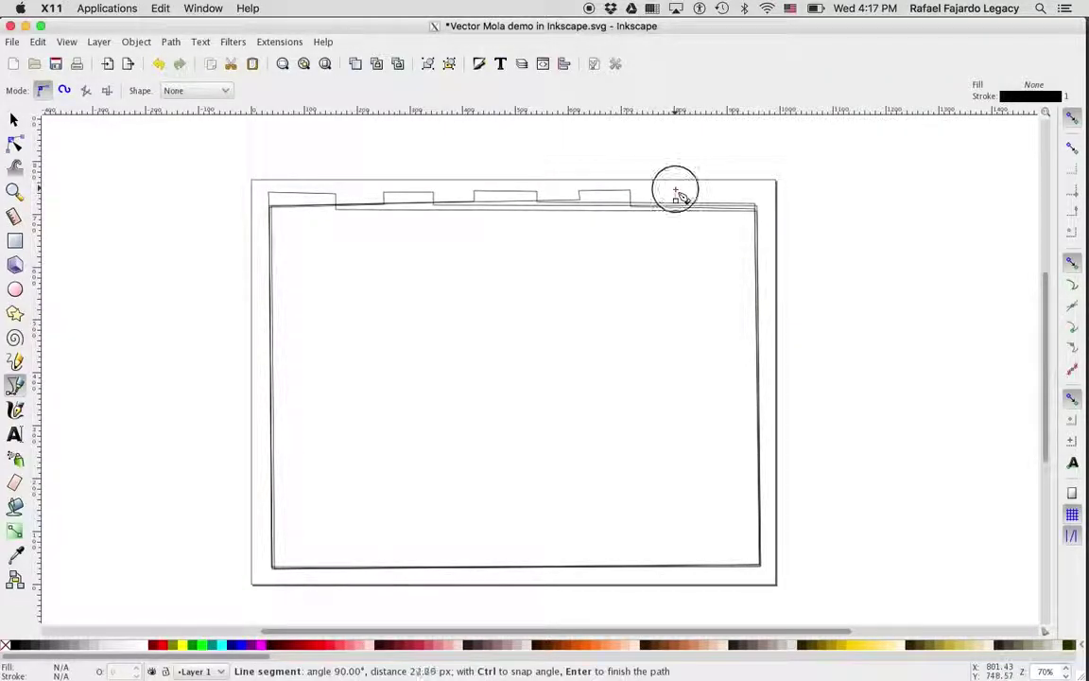
{"action": "left_click", "coordinate": [744, 191]}
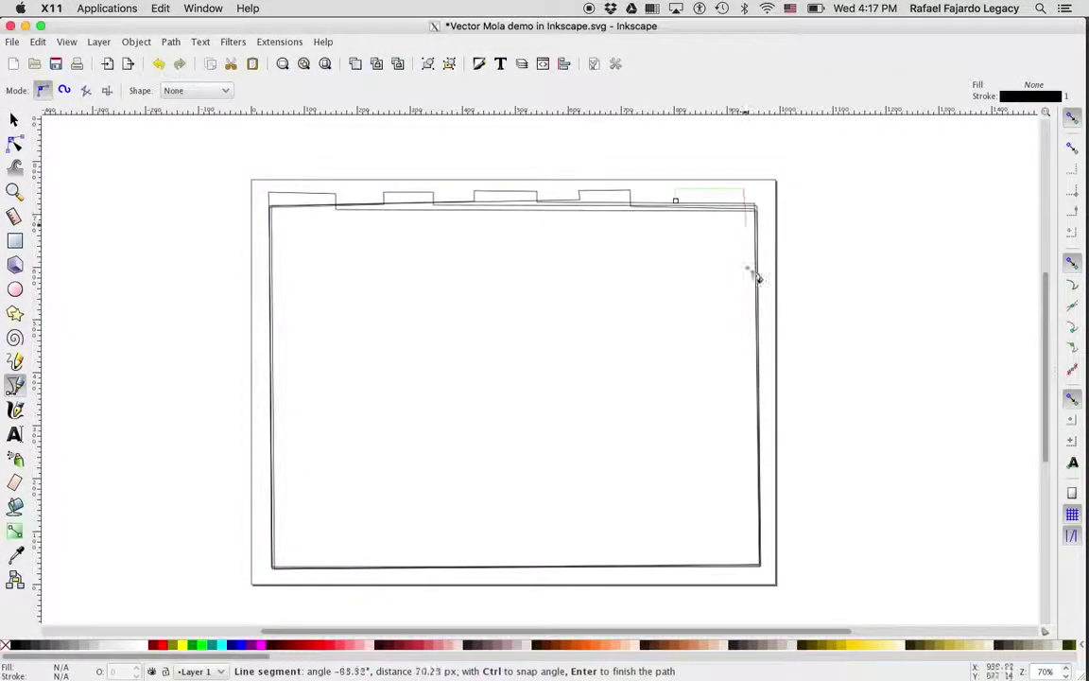
{"action": "left_click", "coordinate": [762, 566]}
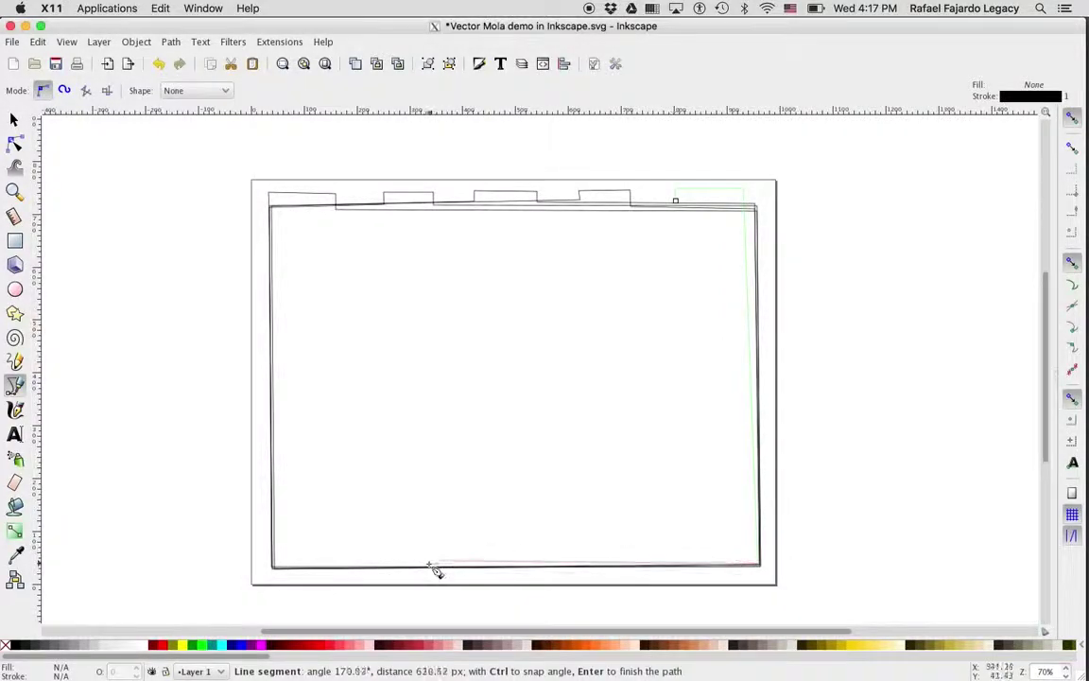
{"action": "left_click", "coordinate": [274, 568]}
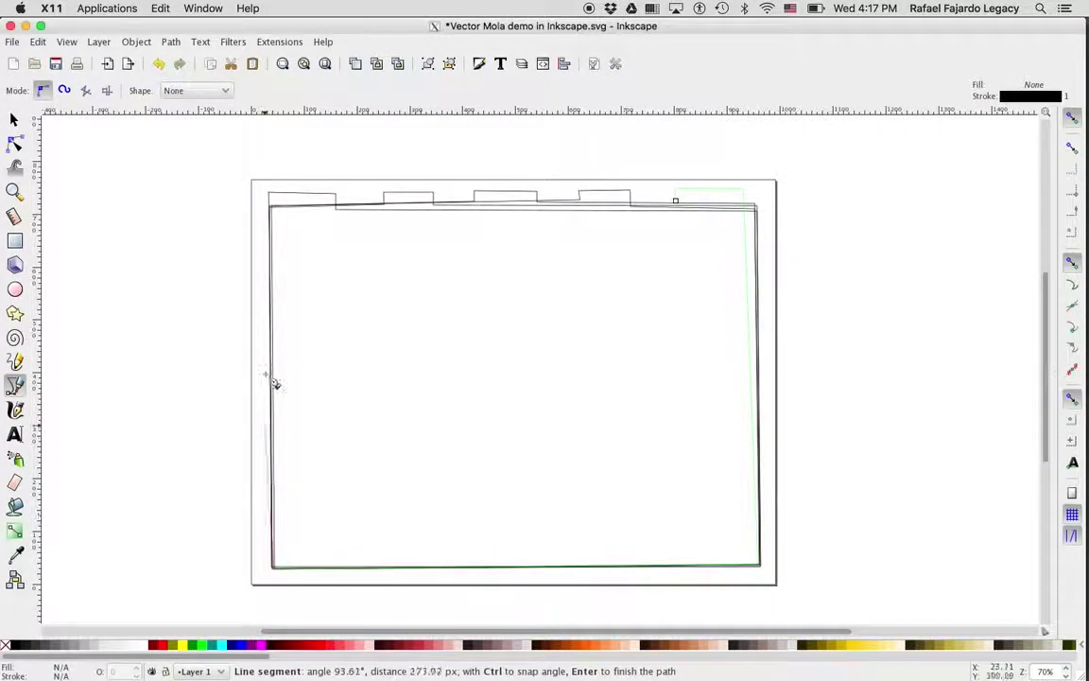
{"action": "left_click", "coordinate": [274, 212]}
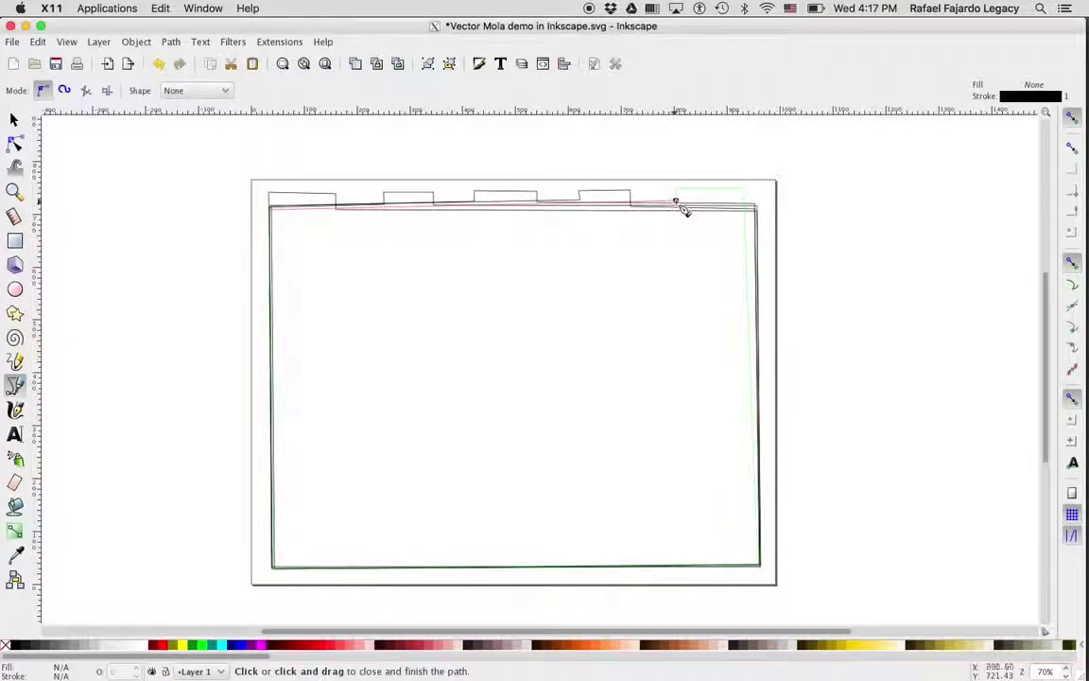
{"action": "left_click", "coordinate": [678, 203]}
{"action": "left_click", "coordinate": [15, 118]}
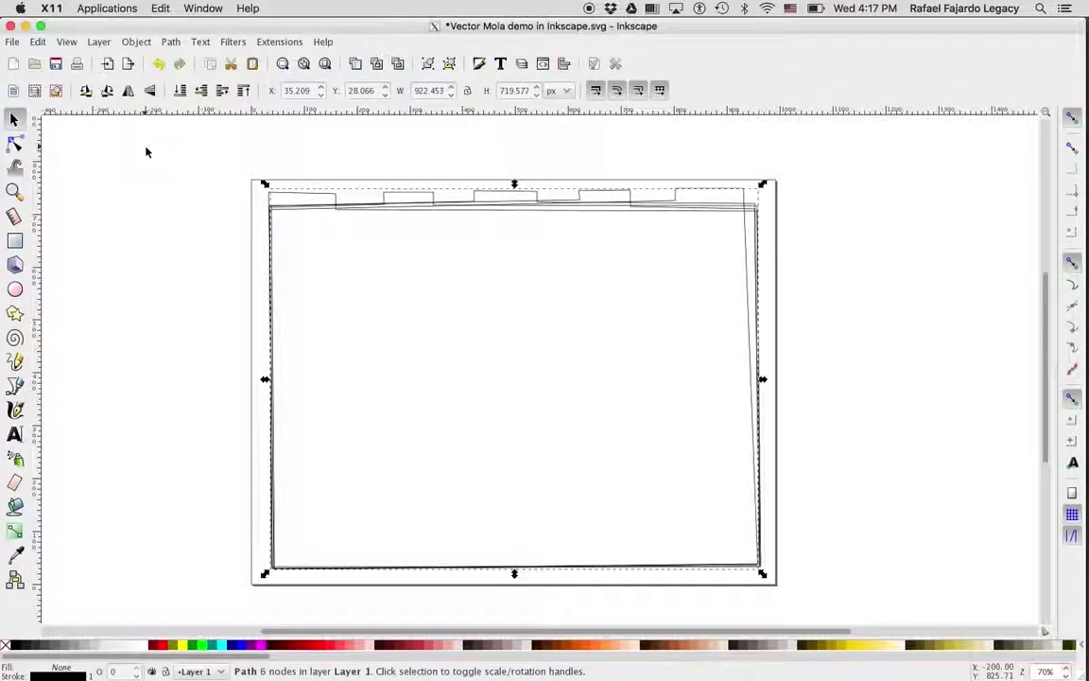
Step: Give the latest outline a flat CMYK fill with K at 100 for solid black
{"action": "left_click", "coordinate": [134, 41]}
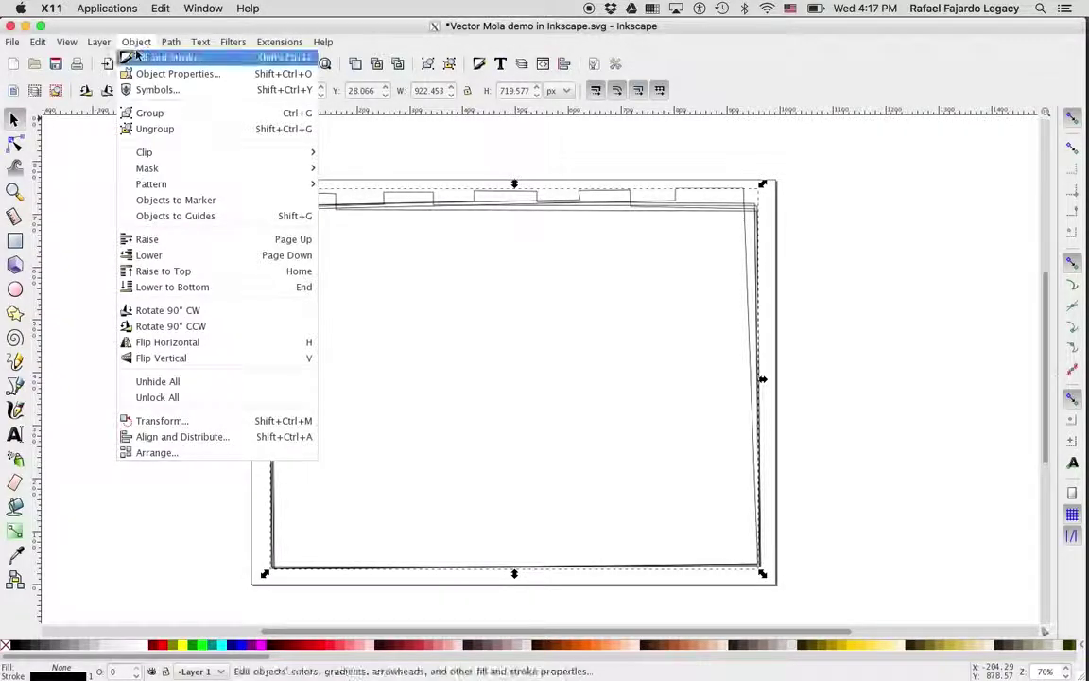
{"action": "left_click", "coordinate": [142, 59]}
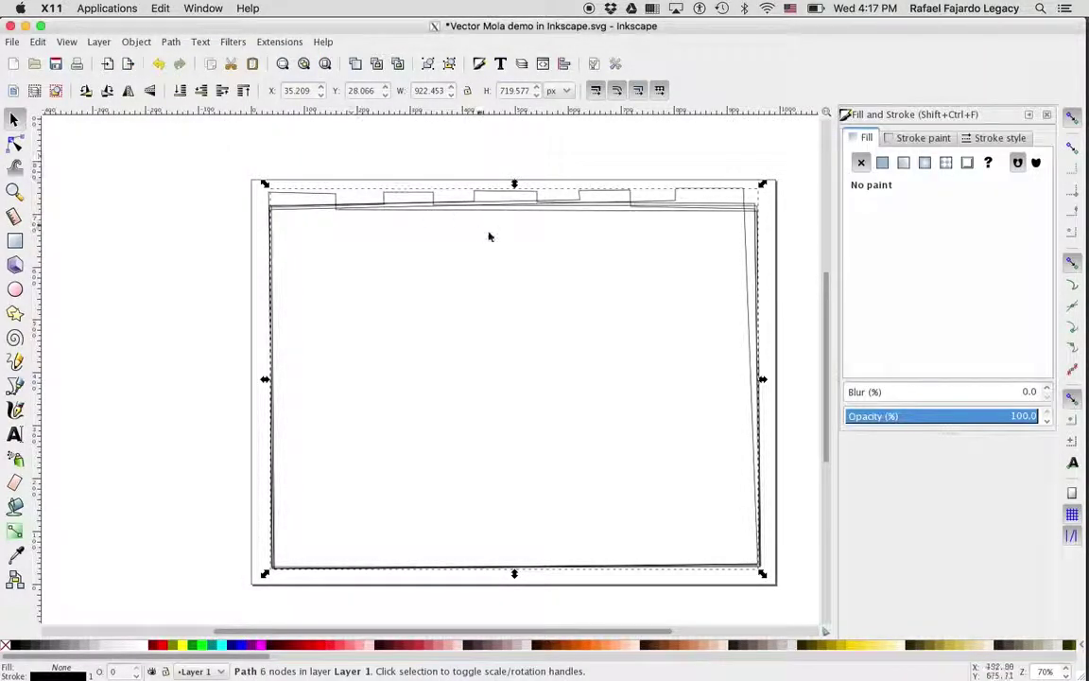
{"action": "left_click", "coordinate": [882, 162]}
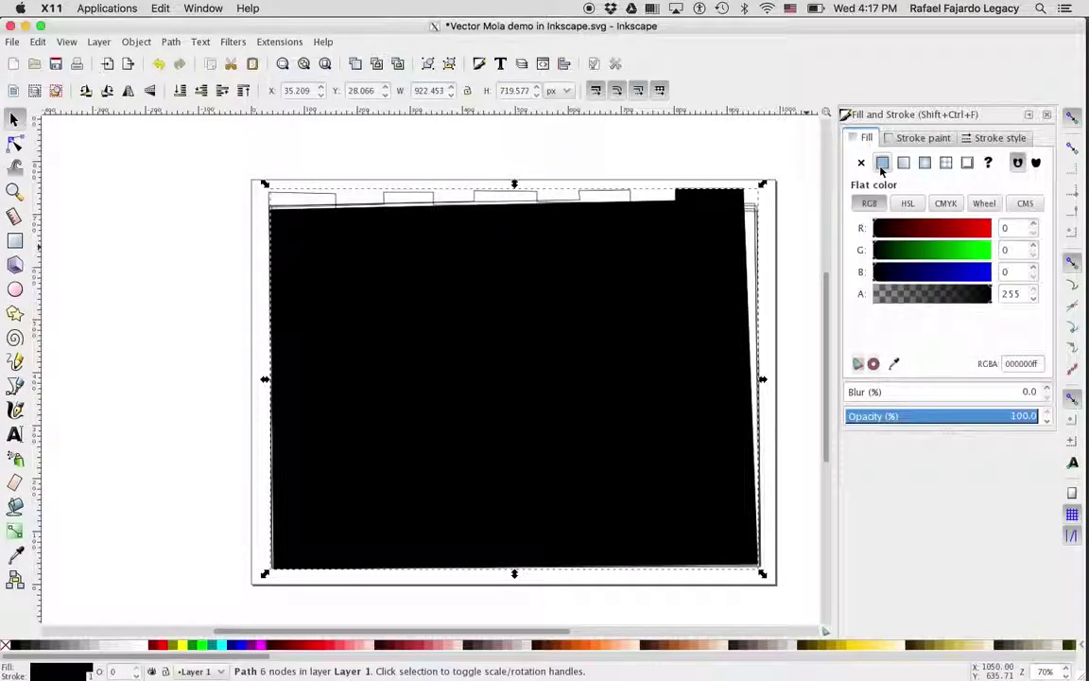
{"action": "left_click", "coordinate": [946, 203]}
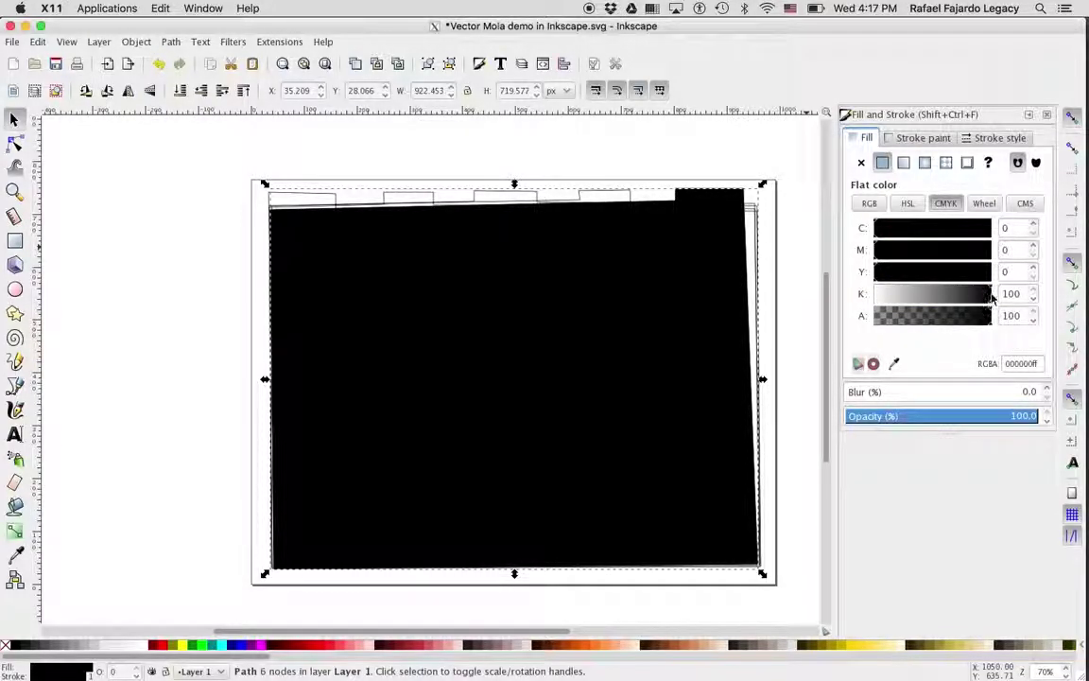
{"action": "left_click_drag", "start_coordinate": [991, 291], "coordinate": [901, 293]}
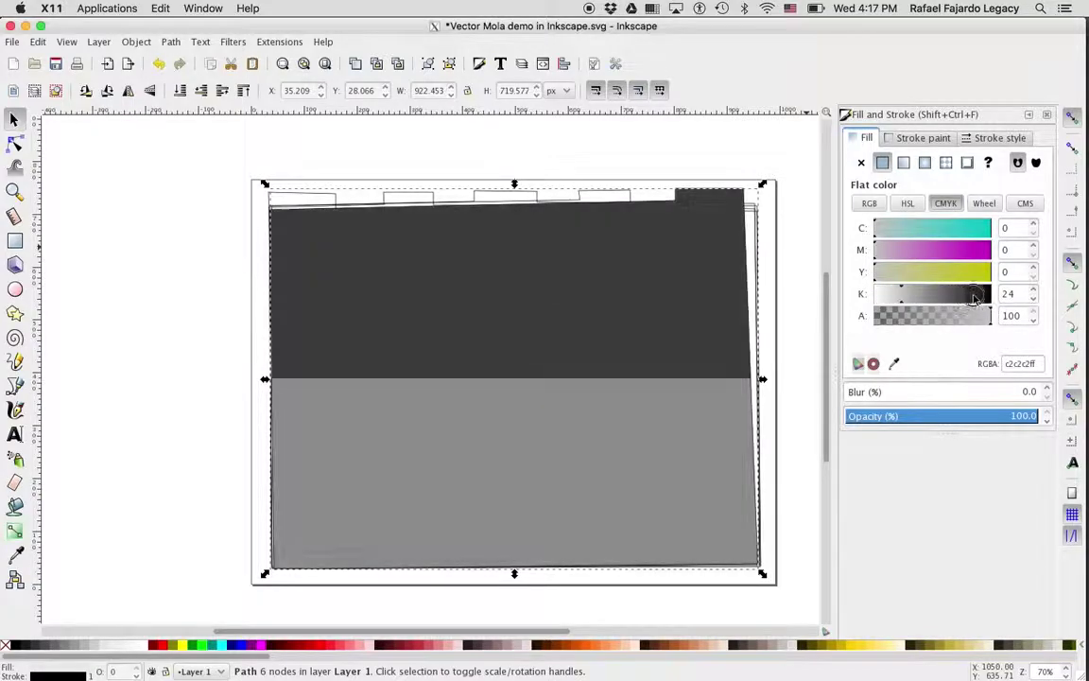
{"action": "left_click", "coordinate": [994, 295]}
{"action": "left_click_drag", "start_coordinate": [992, 295], "coordinate": [871, 295]}
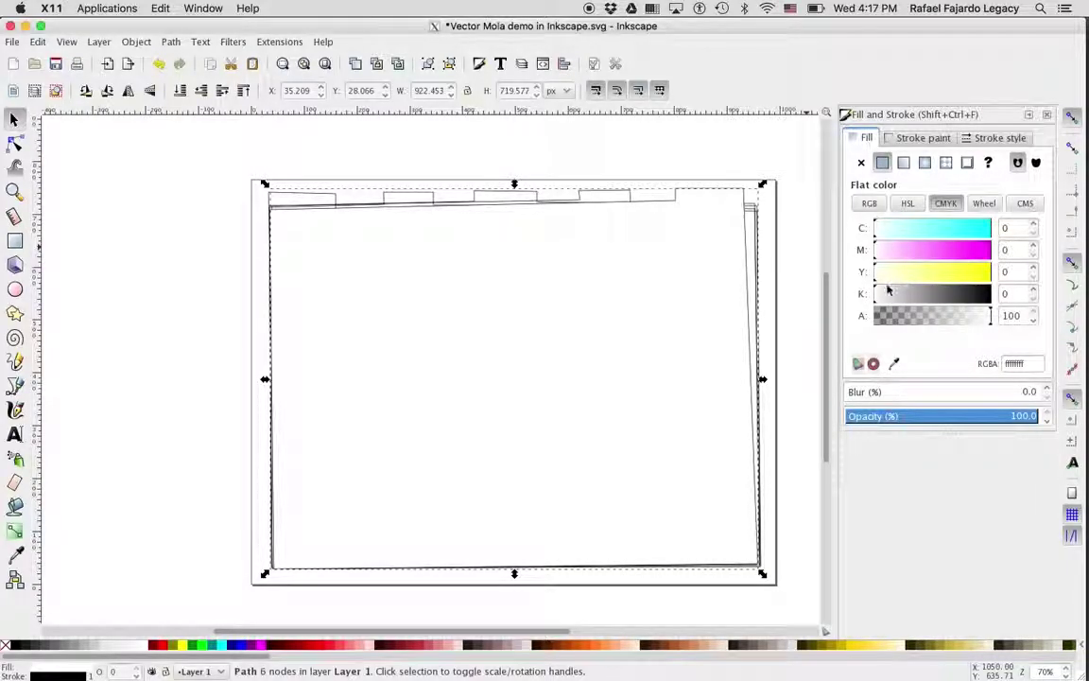
{"action": "left_click_drag", "start_coordinate": [876, 299], "coordinate": [996, 298]}
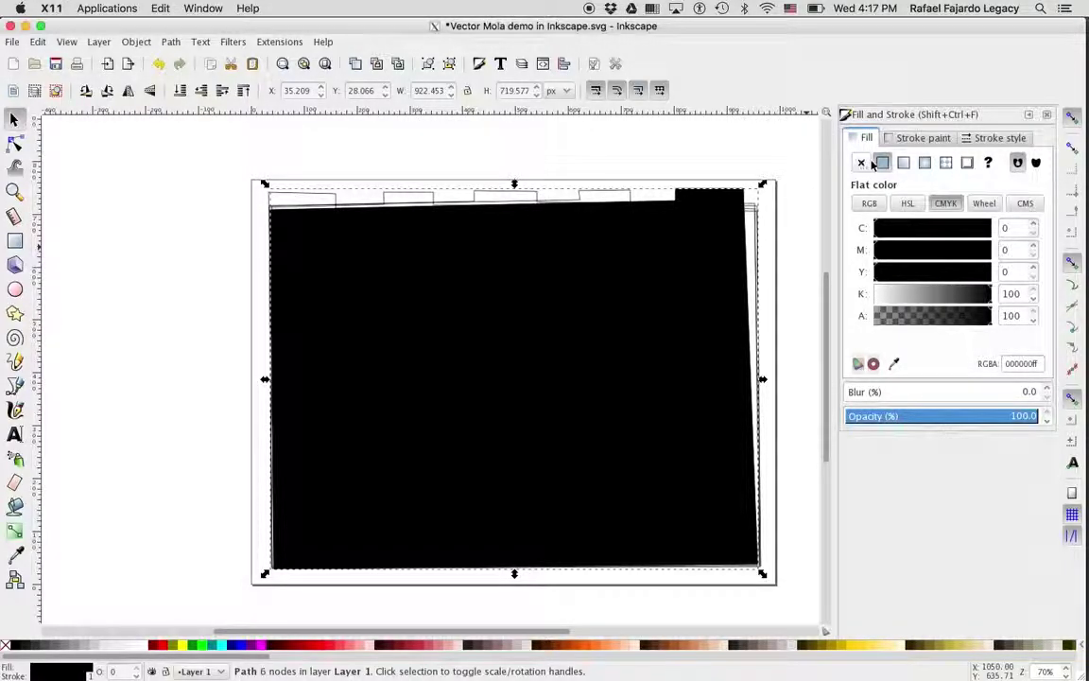
Step: Remove the black shape's stroke, then check the other outlines and clear the selection
{"action": "left_click", "coordinate": [913, 140]}
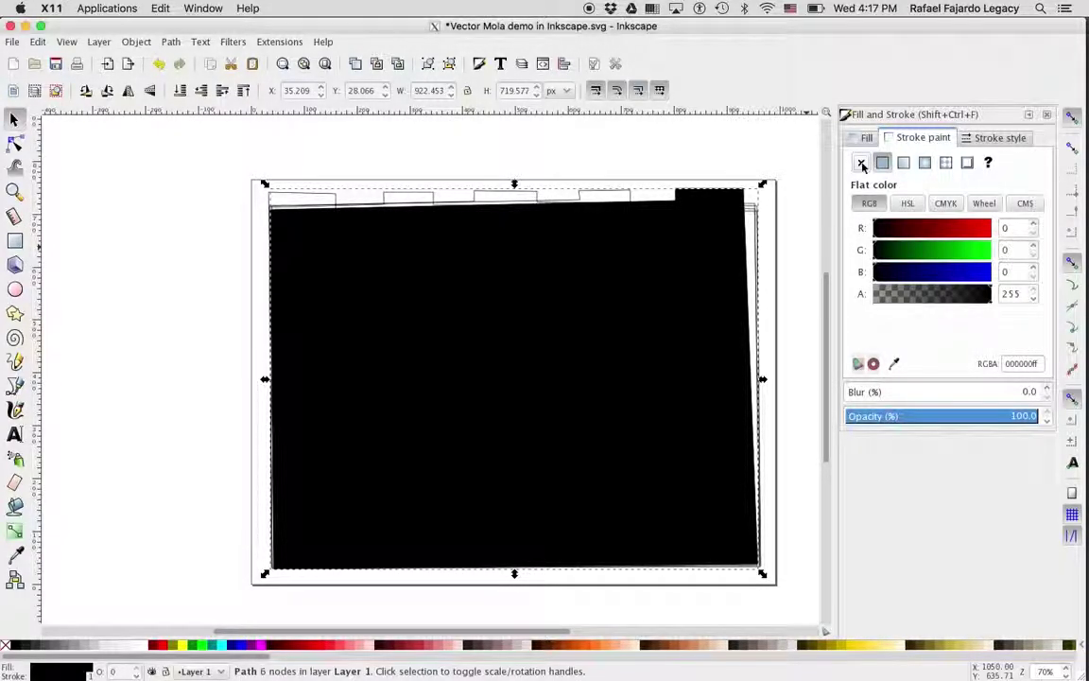
{"action": "left_click", "coordinate": [862, 163]}
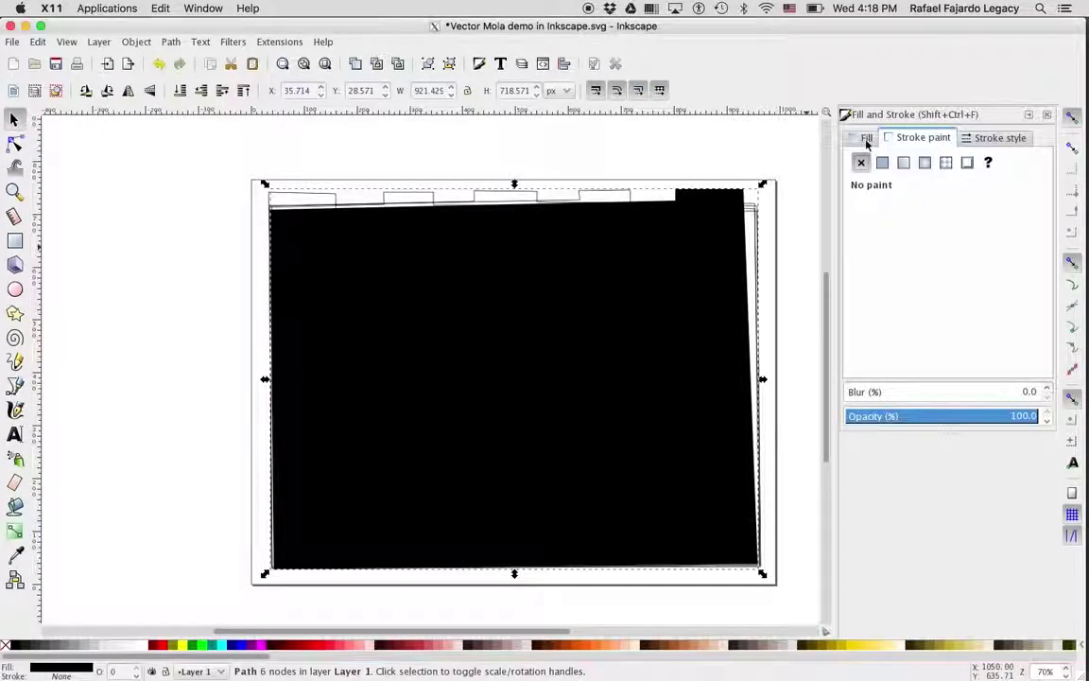
{"action": "left_click", "coordinate": [622, 202]}
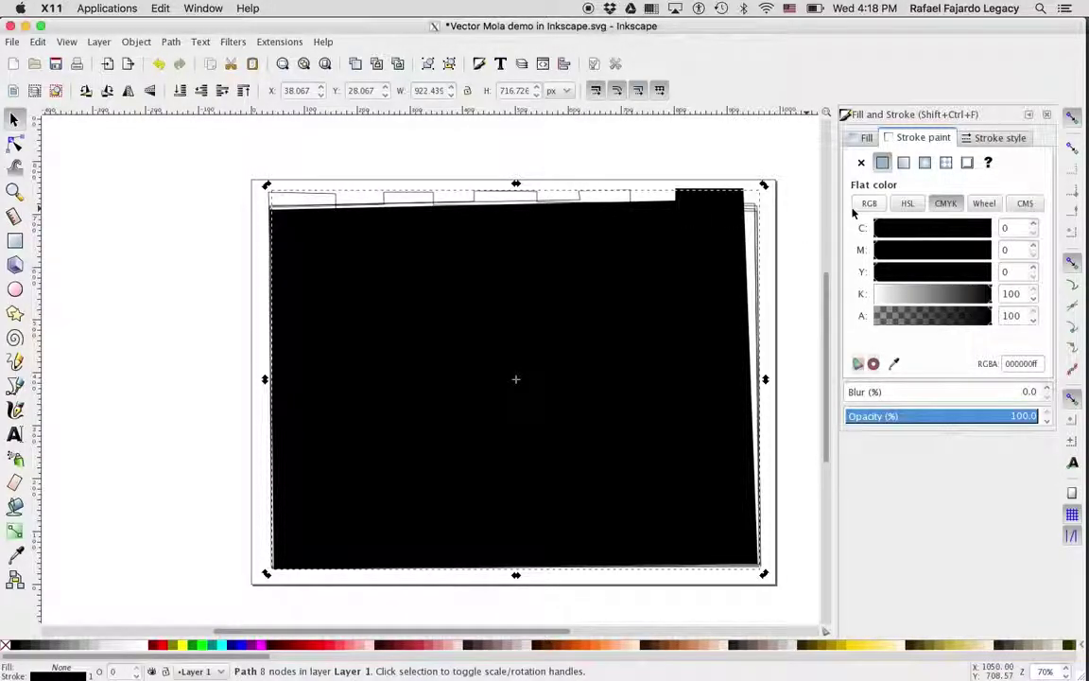
{"action": "left_click", "coordinate": [577, 171]}
{"action": "left_click", "coordinate": [590, 195]}
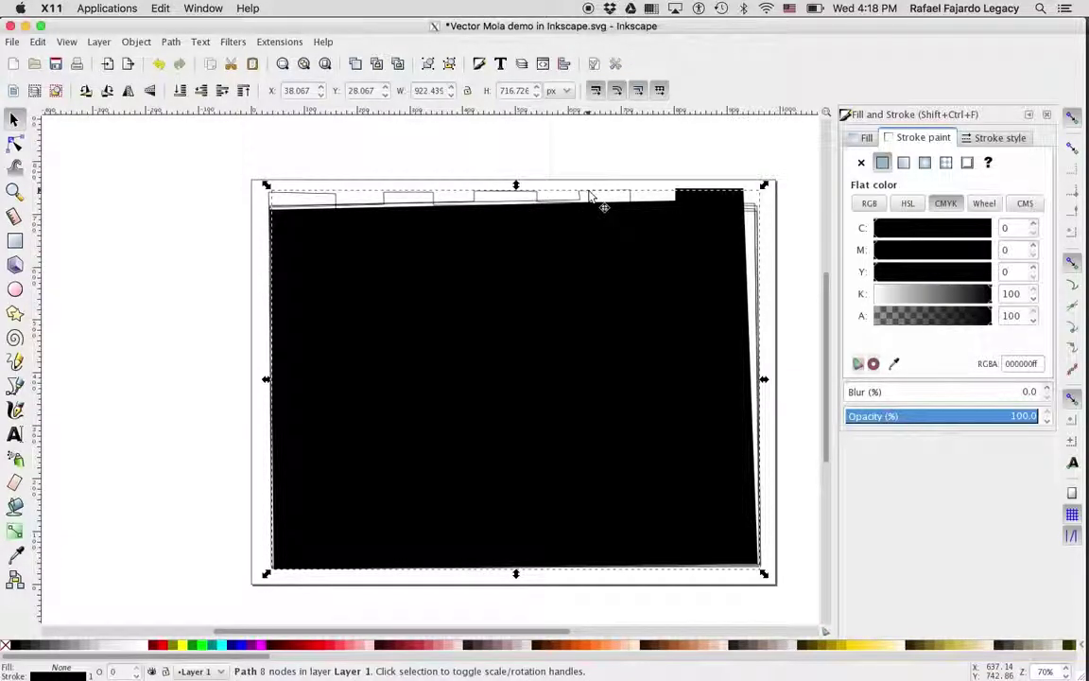
{"action": "left_click", "coordinate": [596, 158]}
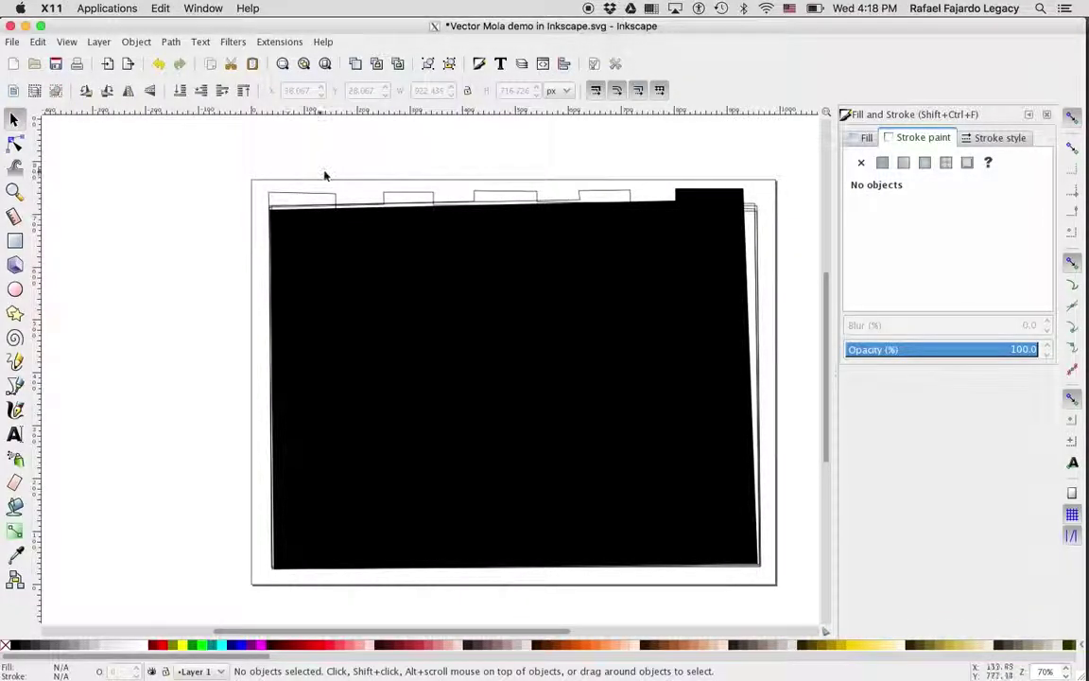
Step: Move the black shape aside and give the outline beneath no stroke and a flat fill
{"action": "left_click_drag", "start_coordinate": [393, 248], "coordinate": [473, 337]}
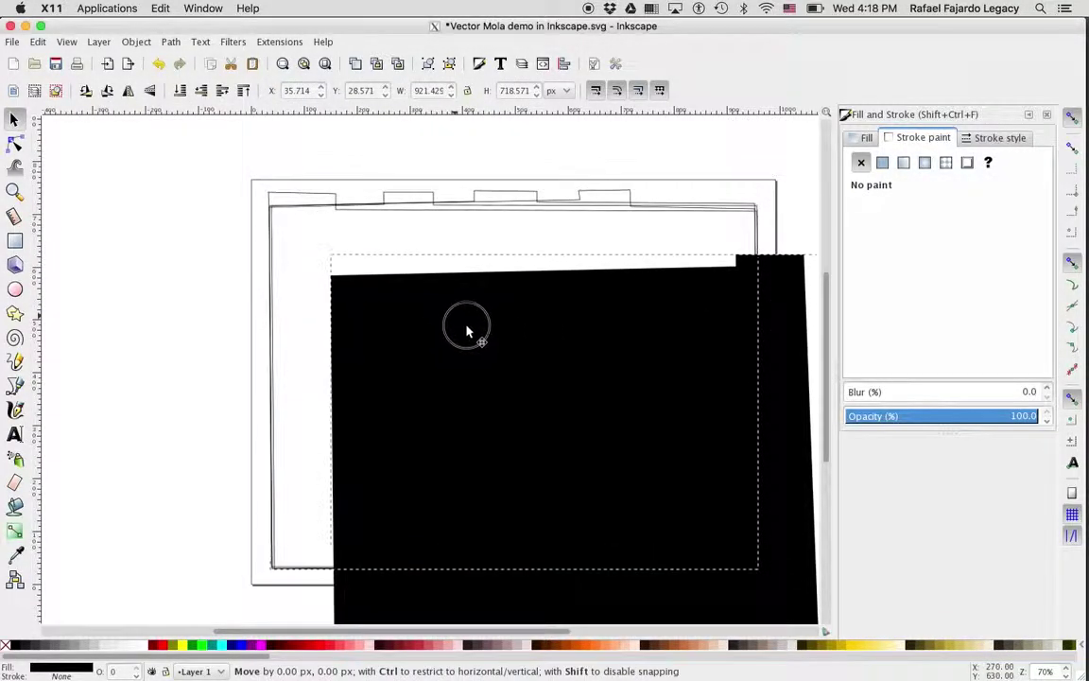
{"action": "left_click", "coordinate": [596, 196]}
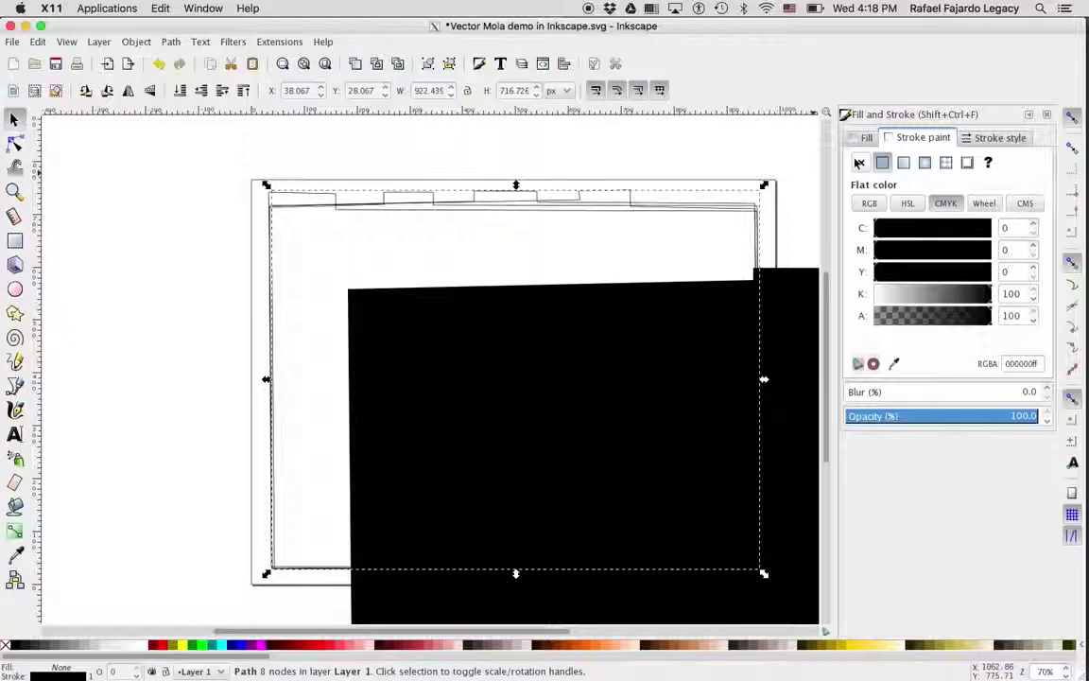
{"action": "left_click", "coordinate": [861, 163]}
{"action": "left_click", "coordinate": [861, 140]}
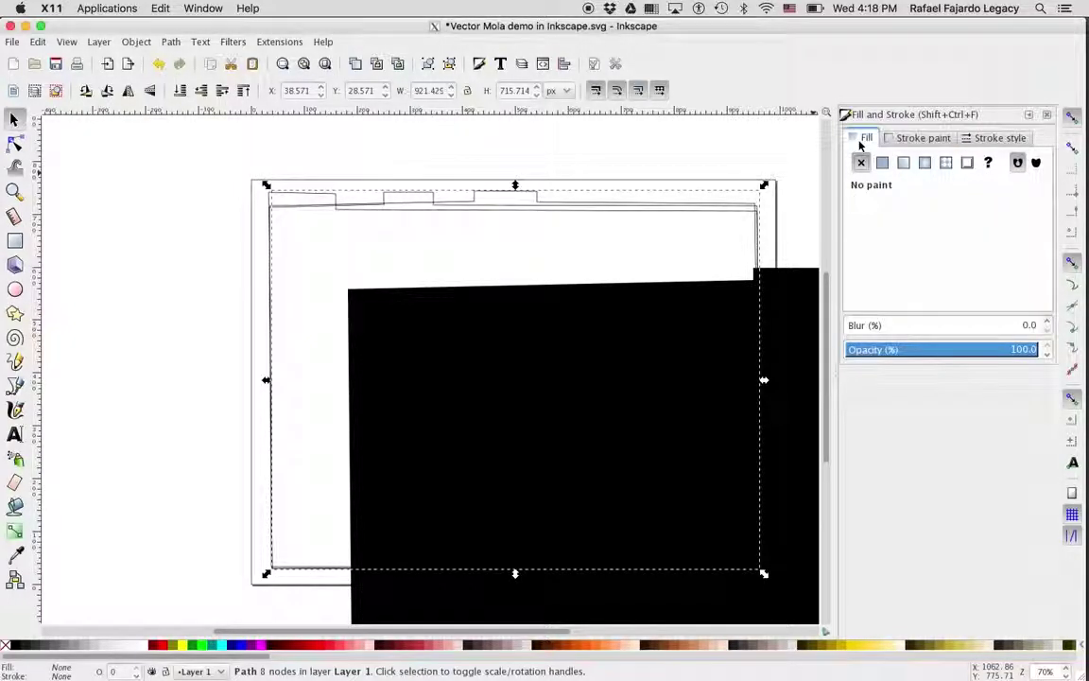
{"action": "left_click", "coordinate": [881, 162]}
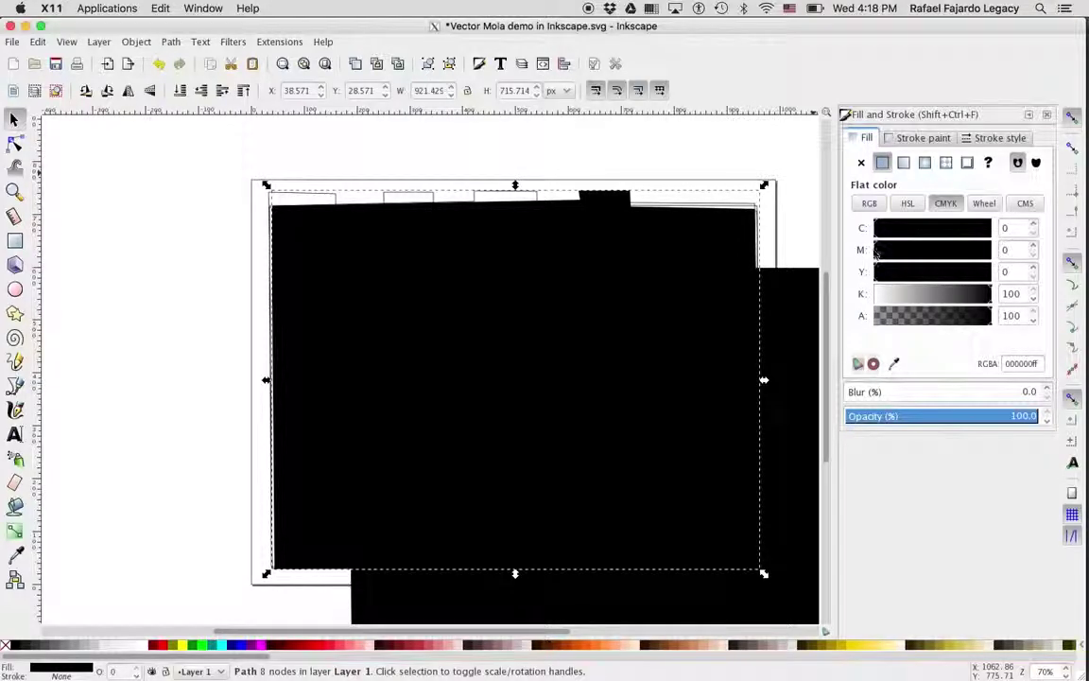
Step: Make that fill red (M and Y raised, K 0) and shift the red layer down-right
{"action": "left_click", "coordinate": [913, 252]}
{"action": "left_click_drag", "start_coordinate": [912, 251], "coordinate": [983, 254]}
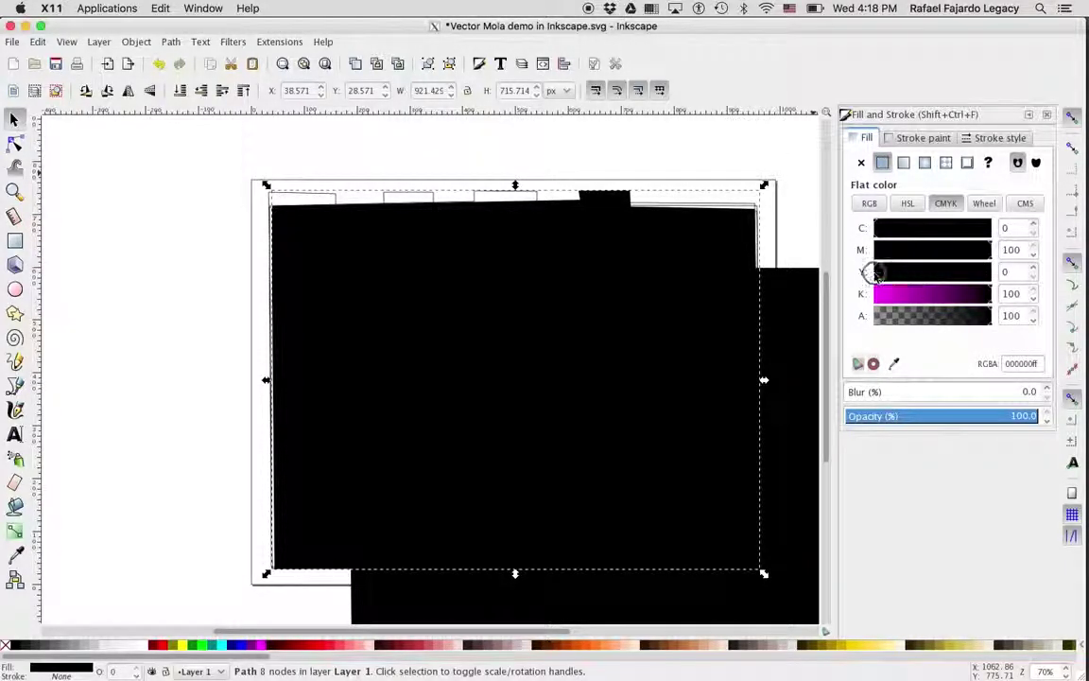
{"action": "left_click_drag", "start_coordinate": [878, 275], "coordinate": [993, 276]}
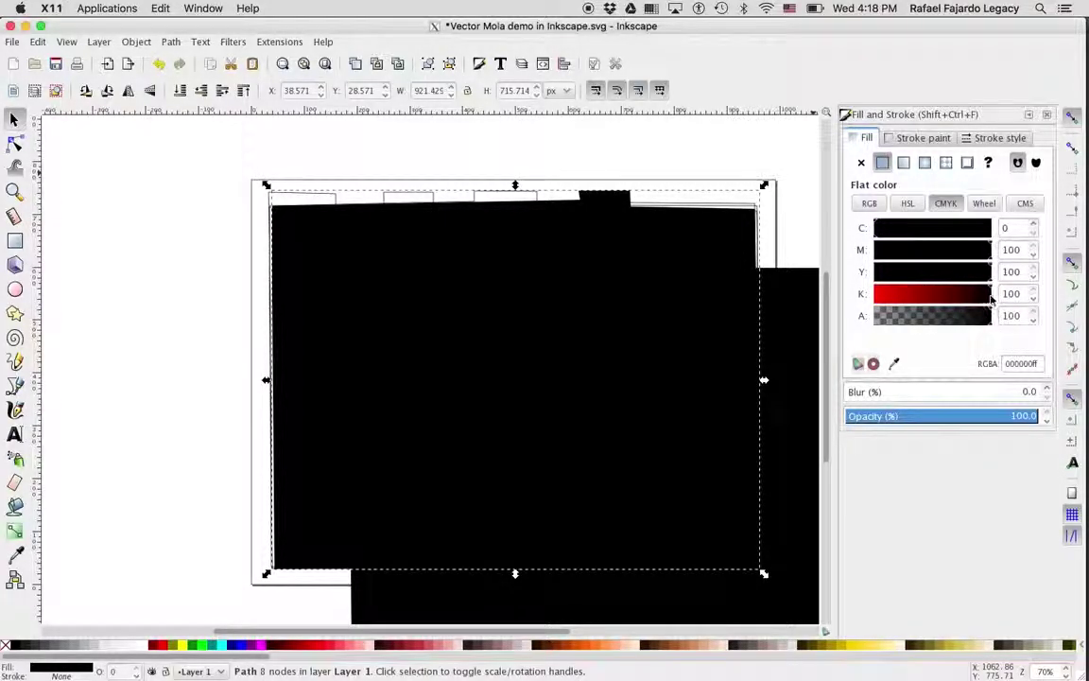
{"action": "left_click_drag", "start_coordinate": [991, 296], "coordinate": [870, 296]}
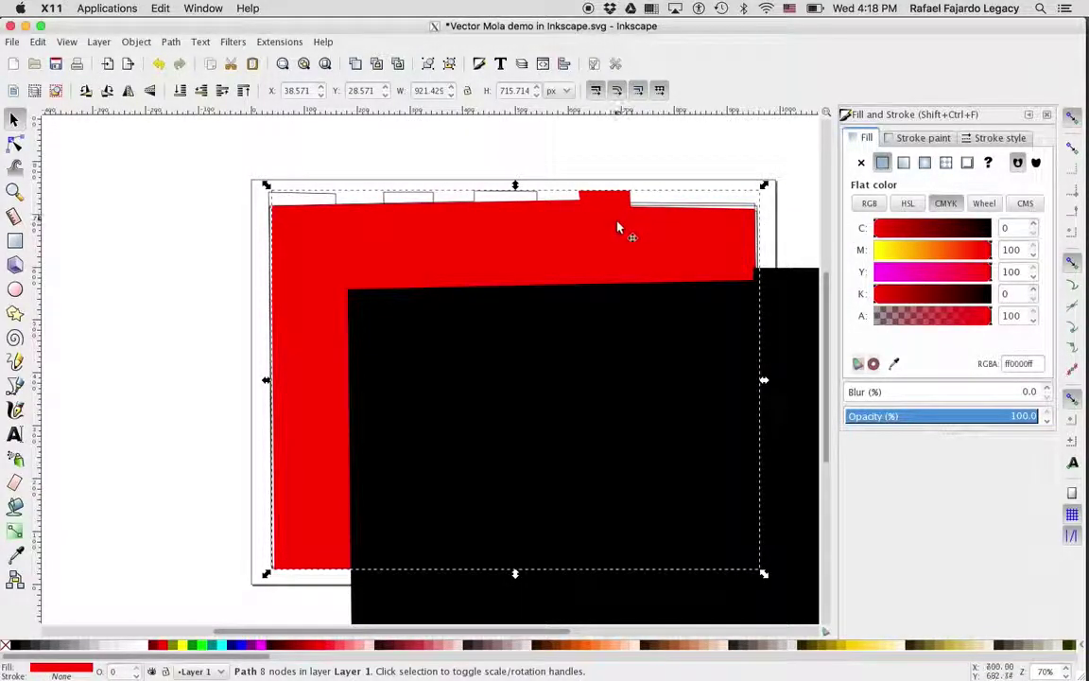
{"action": "mouse_move", "coordinate": [615, 228]}
{"action": "left_mouse_down"}
{"action": "mouse_move", "coordinate": [728, 303]}
{"action": "mouse_move", "coordinate": [706, 304]}
{"action": "left_mouse_up"}
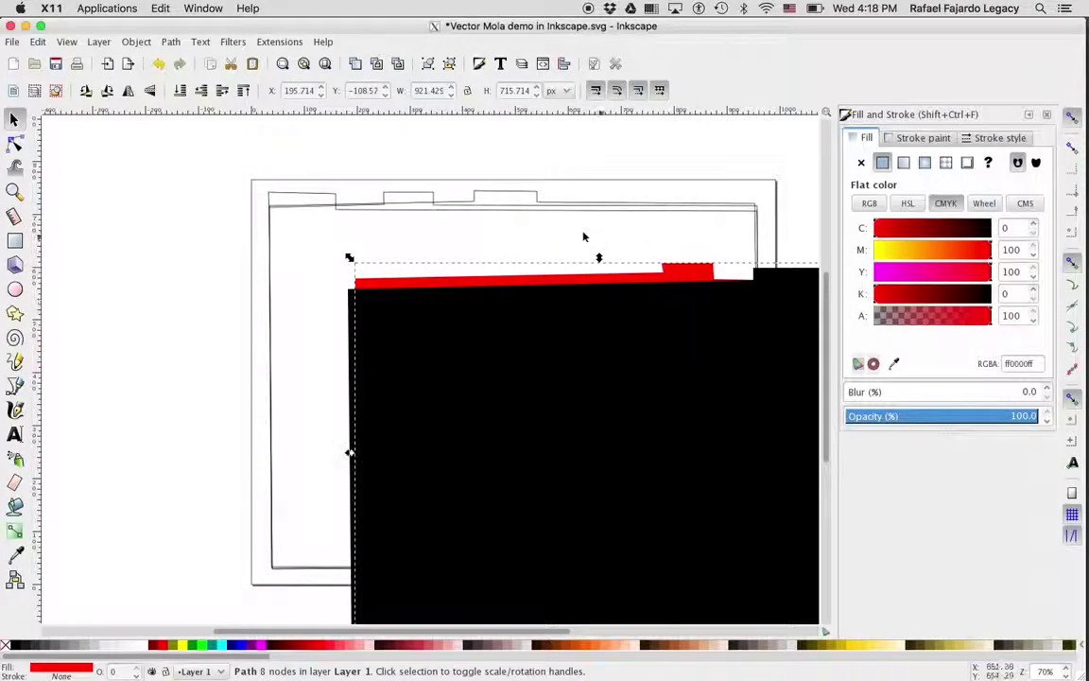
{"action": "left_click", "coordinate": [523, 197]}
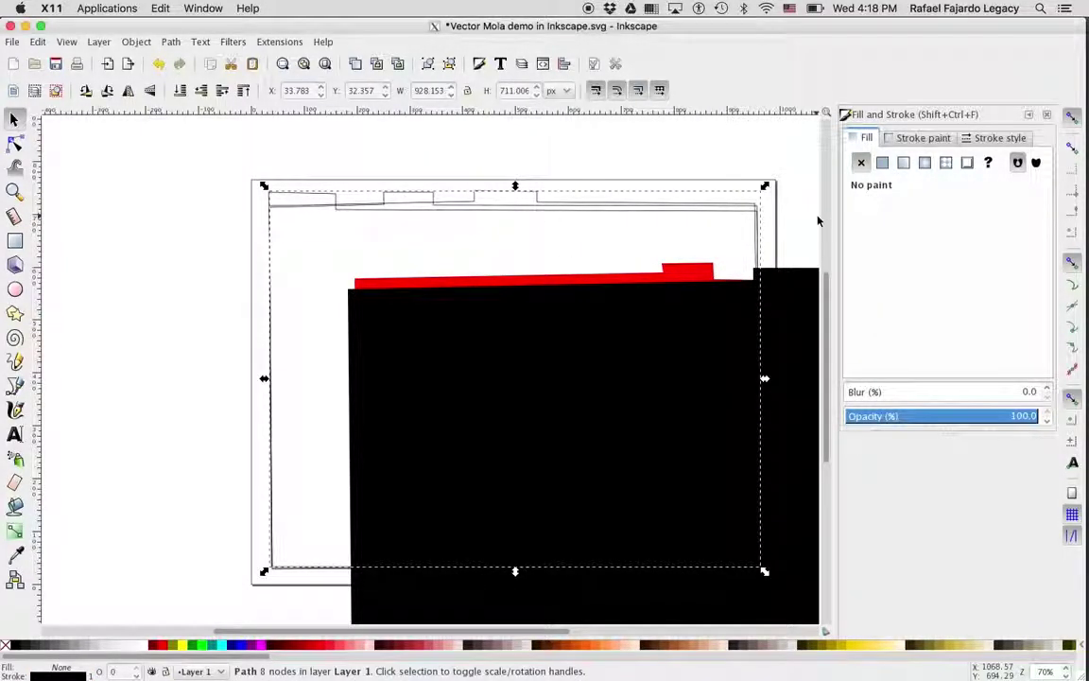
Step: Give the next outline a stroke-free greyish-green fill (66825d) and shift it down-right
{"action": "left_click", "coordinate": [883, 162]}
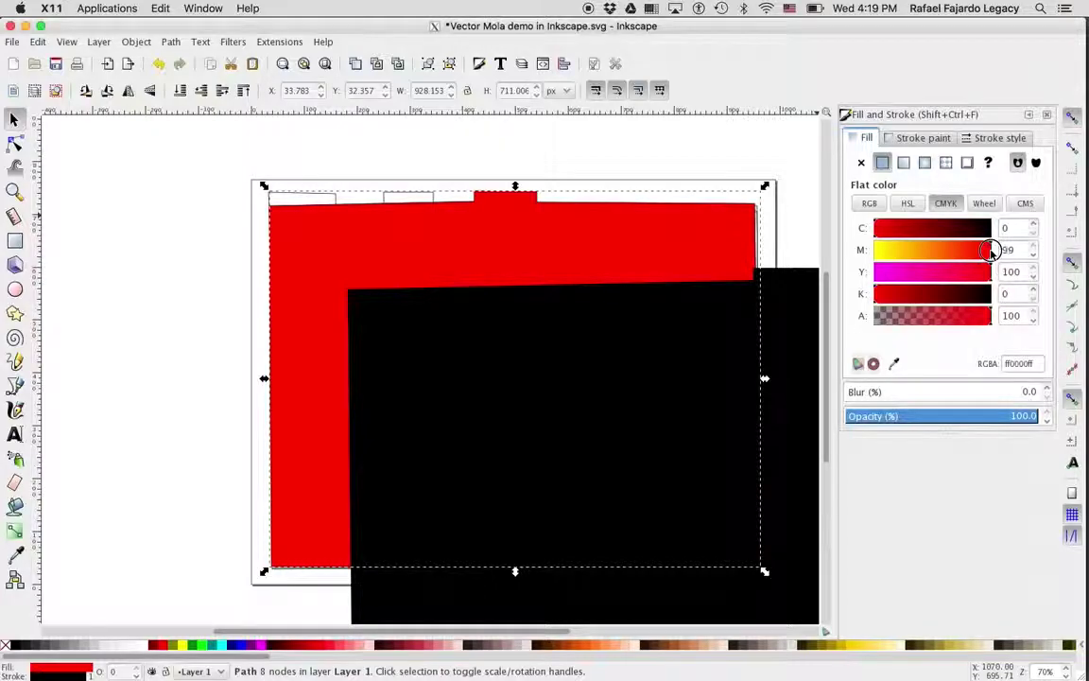
{"action": "mouse_move", "coordinate": [992, 254]}
{"action": "left_mouse_down"}
{"action": "mouse_move", "coordinate": [925, 249]}
{"action": "mouse_move", "coordinate": [918, 229]}
{"action": "left_mouse_up"}
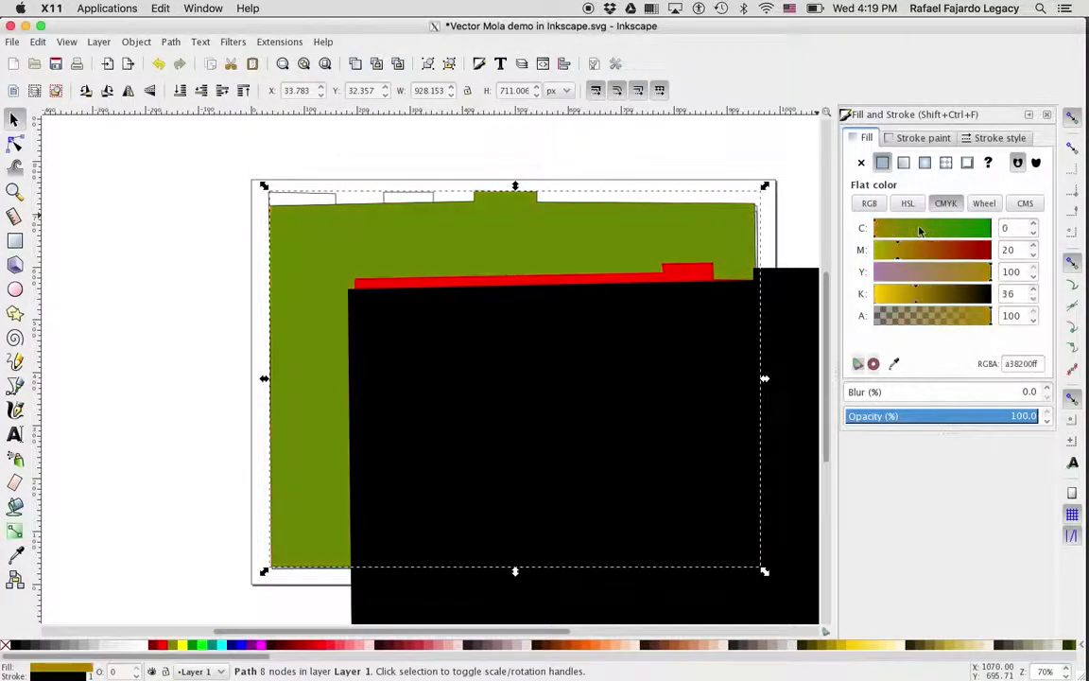
{"action": "left_click_drag", "start_coordinate": [983, 274], "coordinate": [903, 265]}
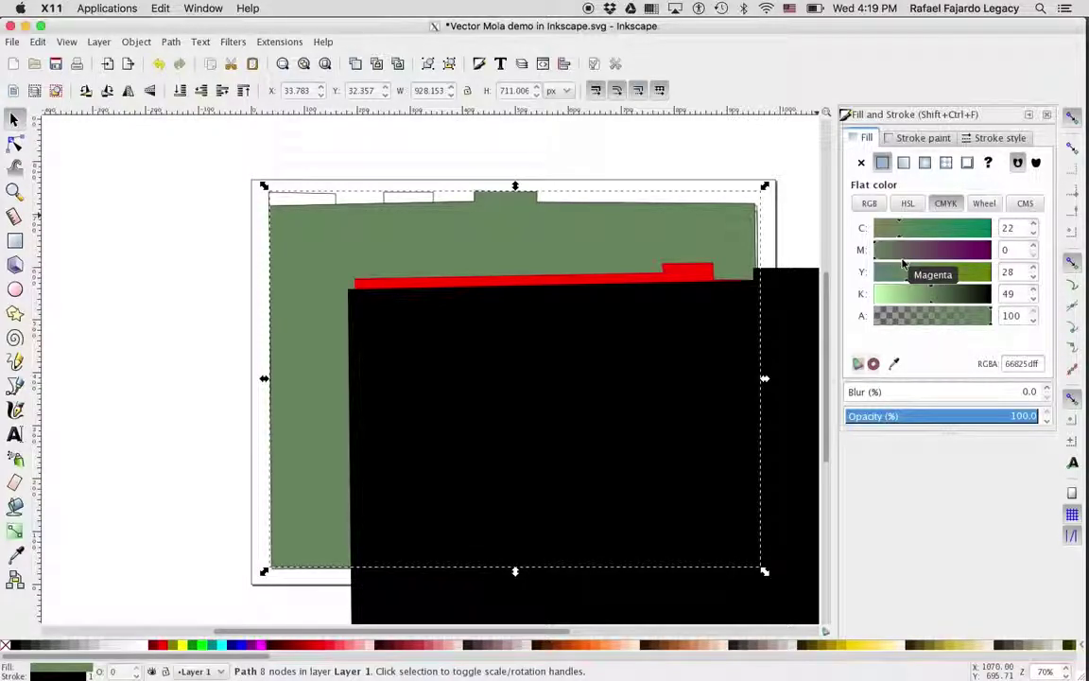
{"action": "left_click", "coordinate": [915, 139]}
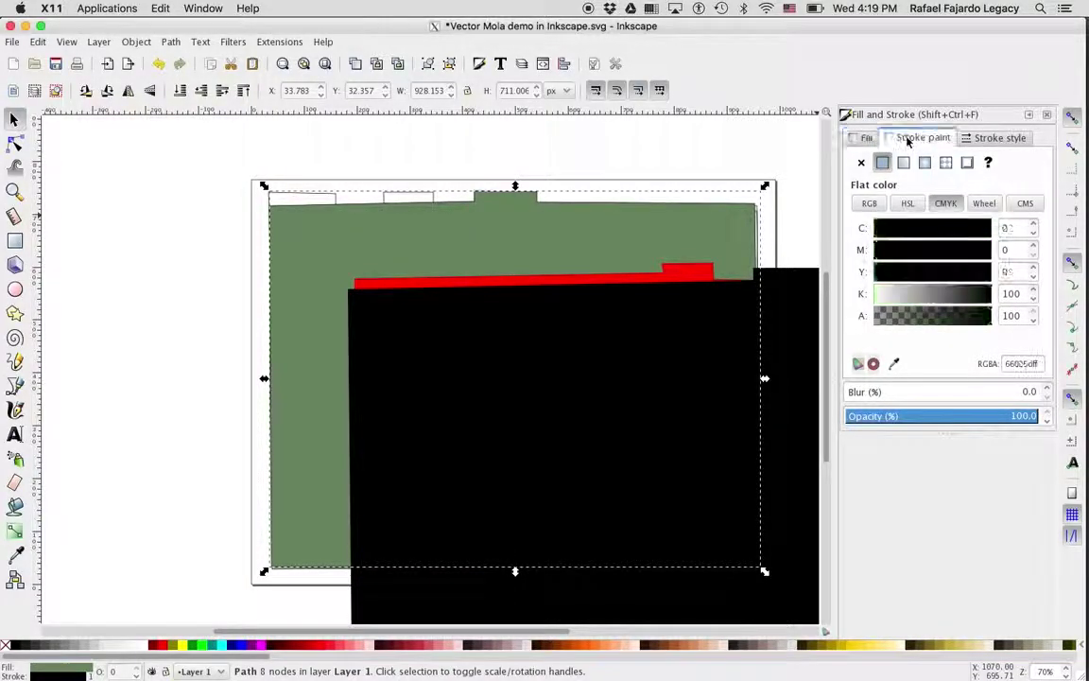
{"action": "left_click", "coordinate": [862, 162]}
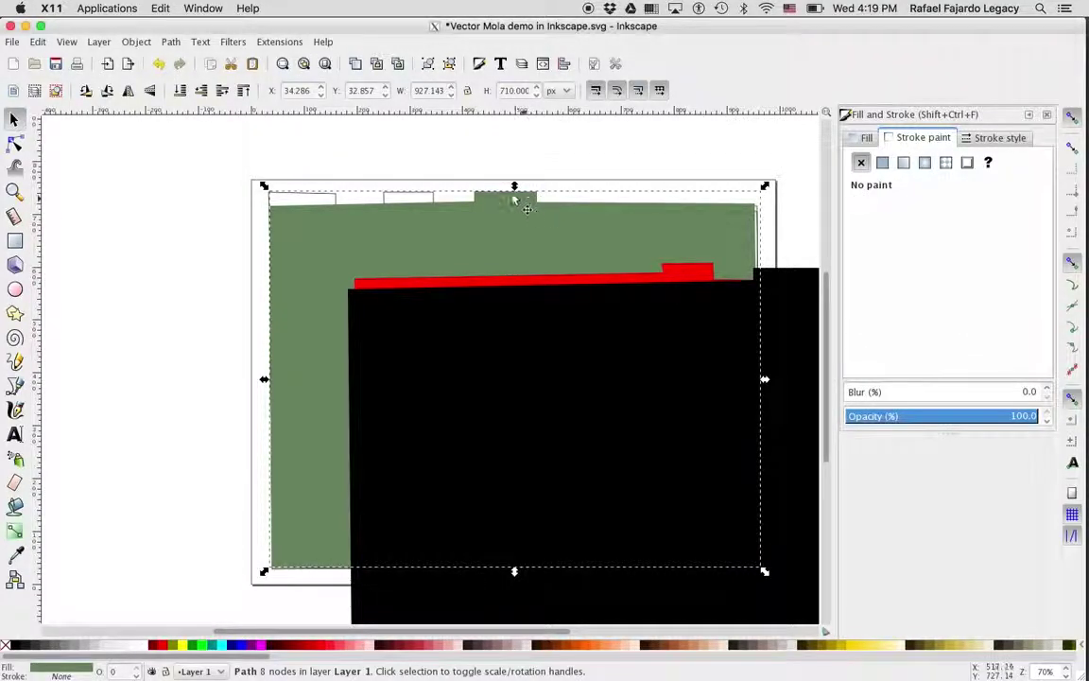
{"action": "left_click_drag", "start_coordinate": [478, 196], "coordinate": [521, 258]}
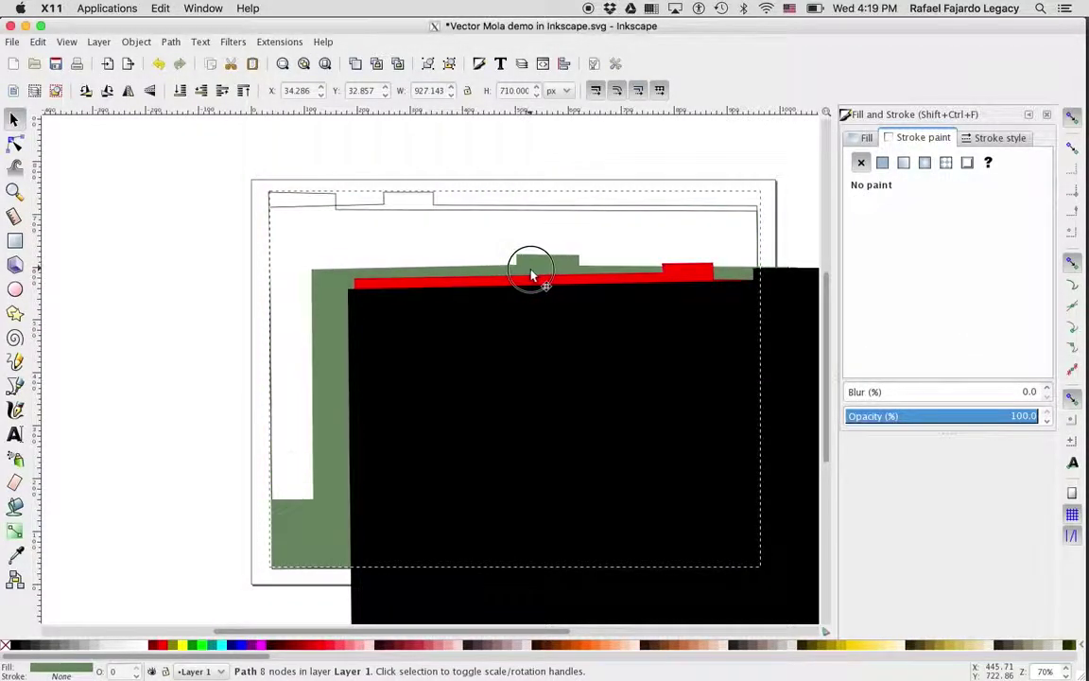
{"action": "left_click", "coordinate": [420, 204]}
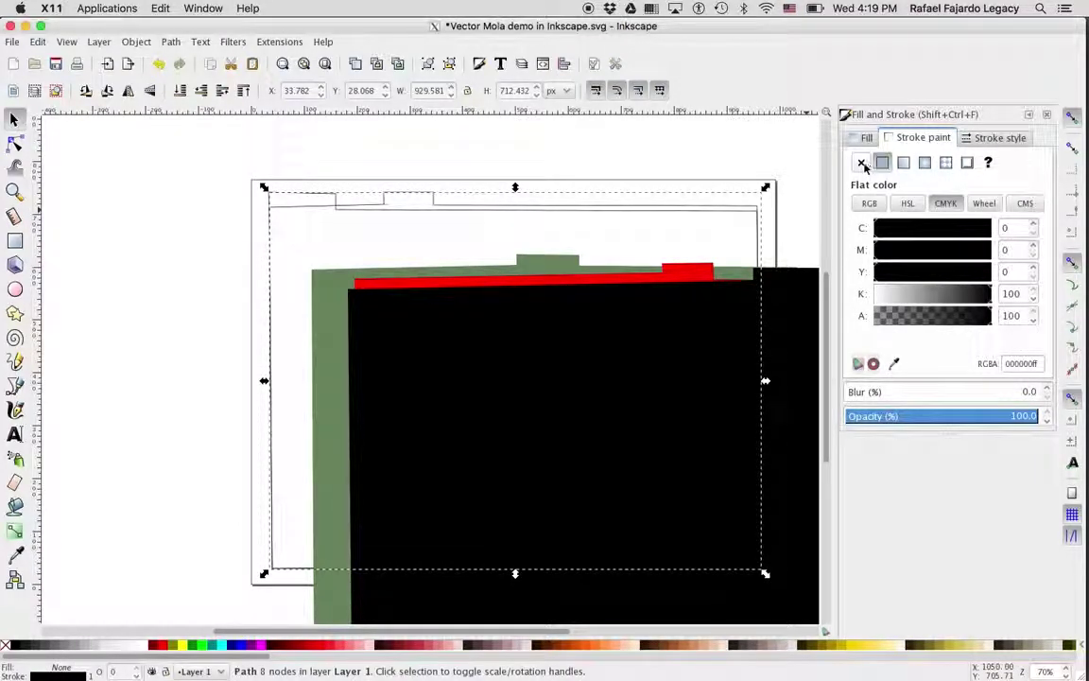
Step: Give the next outline a stroke-free pure blue fill (0000ff) and offset it down-right
{"action": "left_click", "coordinate": [863, 163]}
{"action": "left_click", "coordinate": [863, 137]}
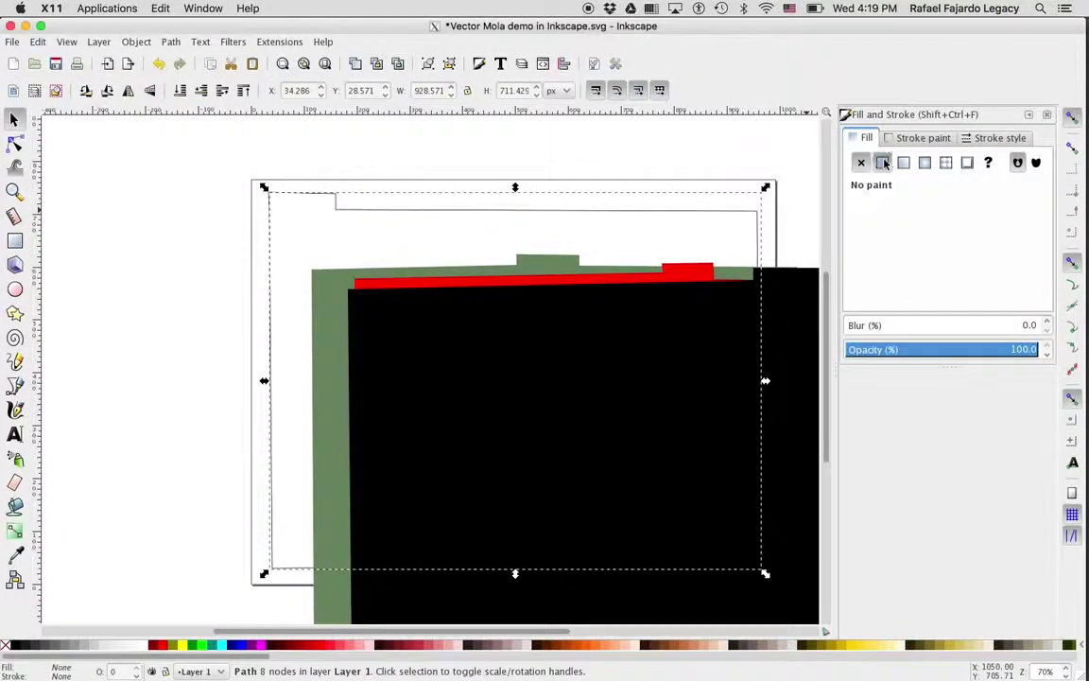
{"action": "left_click", "coordinate": [883, 163]}
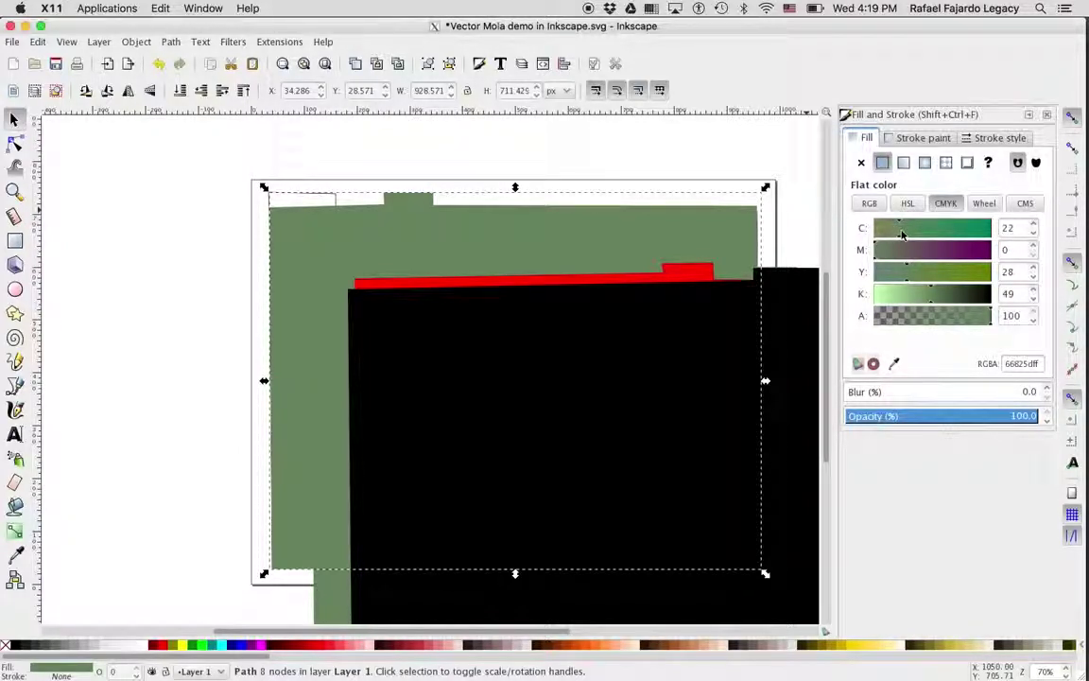
{"action": "left_click_drag", "start_coordinate": [898, 231], "coordinate": [1001, 235]}
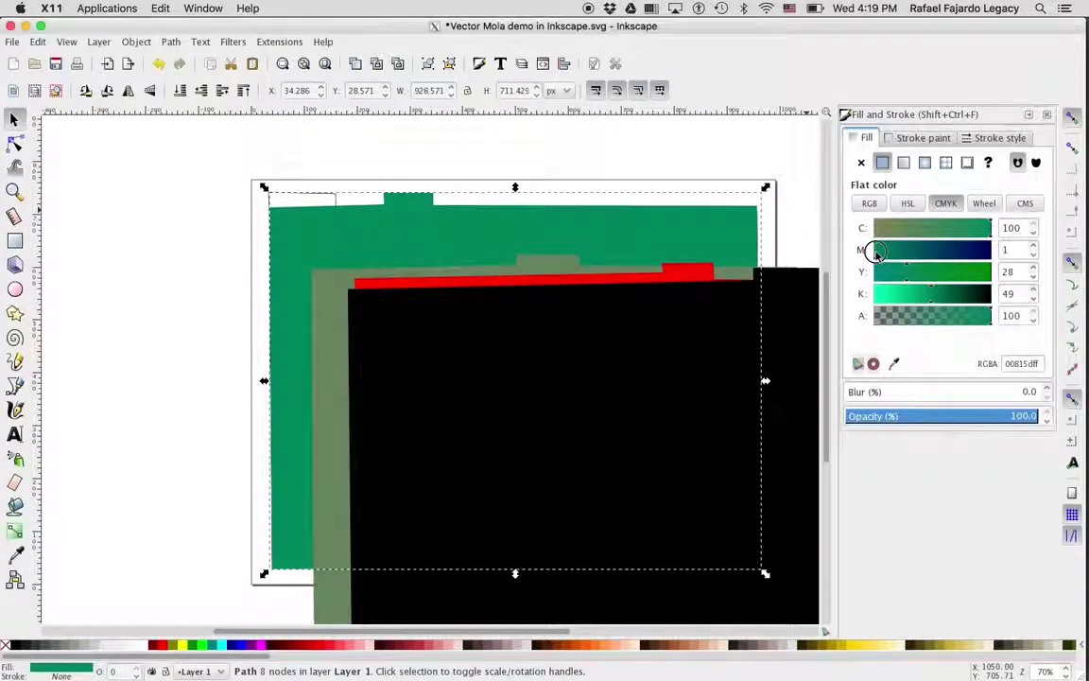
{"action": "mouse_move", "coordinate": [877, 250]}
{"action": "left_mouse_down"}
{"action": "mouse_move", "coordinate": [997, 249]}
{"action": "mouse_move", "coordinate": [871, 272]}
{"action": "left_mouse_up"}
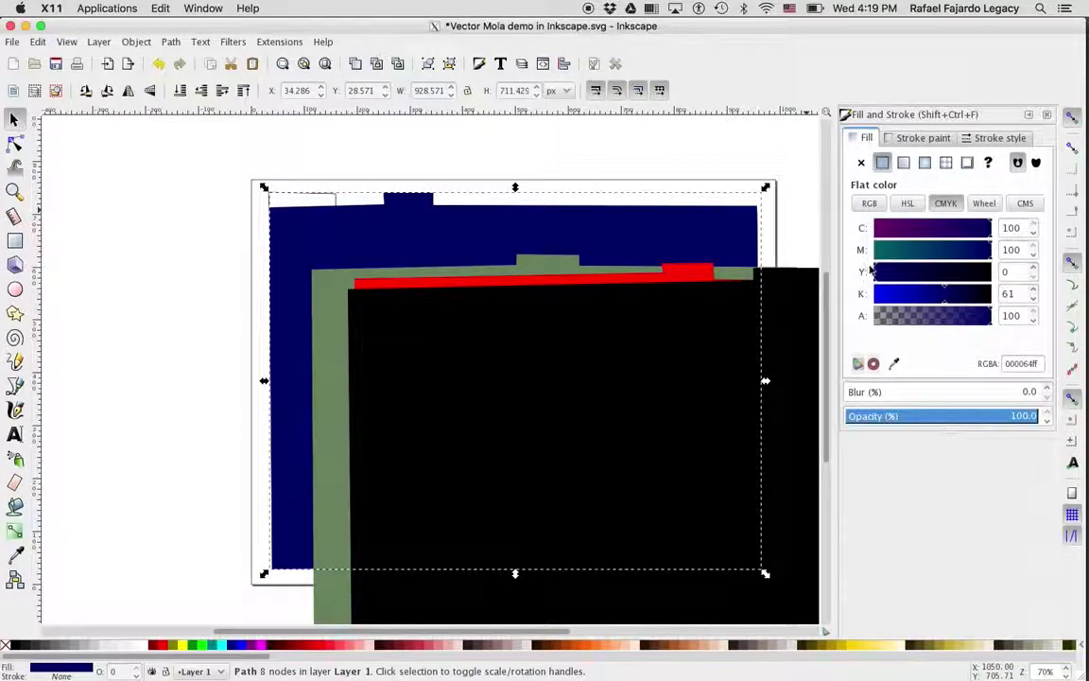
{"action": "left_click_drag", "start_coordinate": [944, 293], "coordinate": [865, 291]}
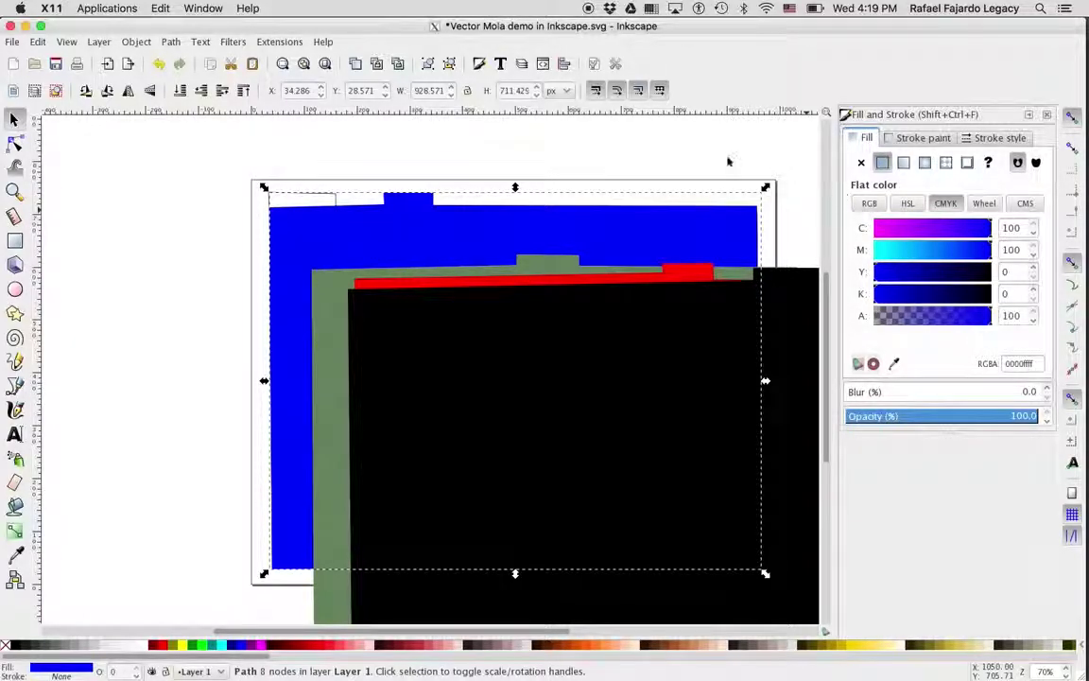
{"action": "left_click_drag", "start_coordinate": [413, 224], "coordinate": [450, 280]}
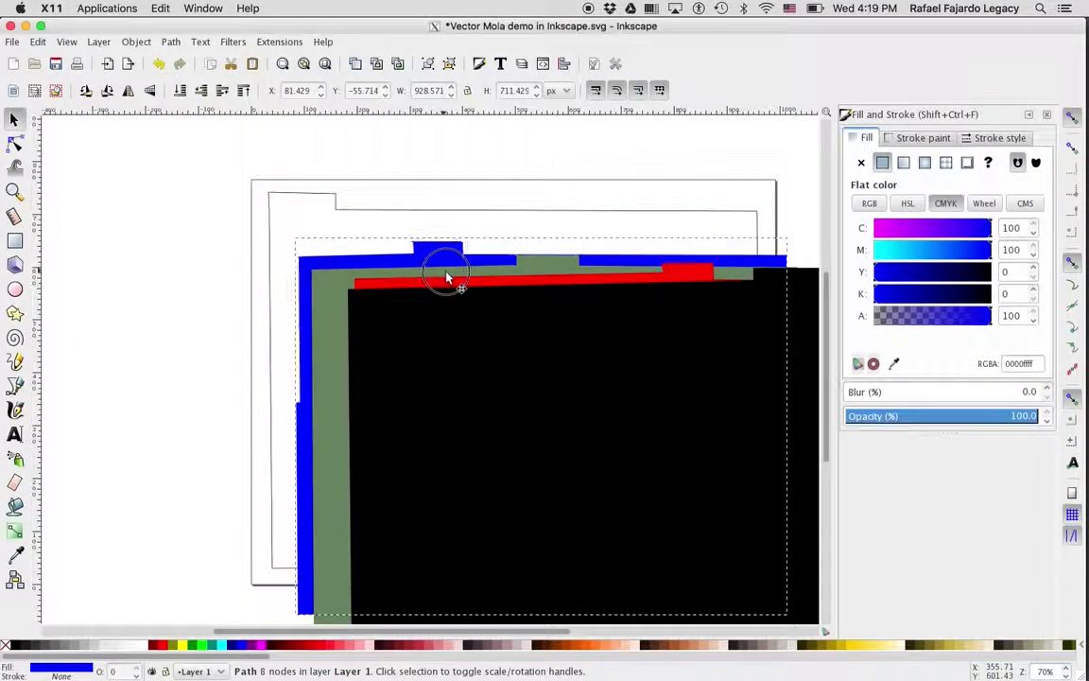
{"action": "left_click", "coordinate": [325, 202]}
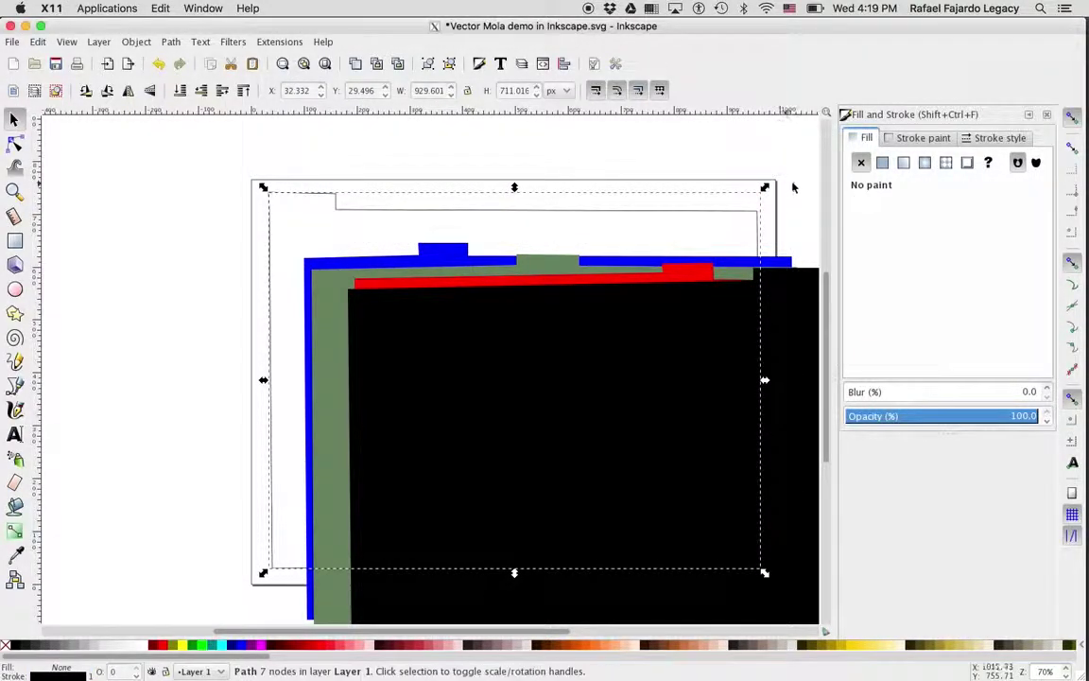
Step: Fill the last outline bright green with no stroke, then move the blue layer back up-left
{"action": "left_click", "coordinate": [882, 162]}
{"action": "left_click", "coordinate": [914, 139]}
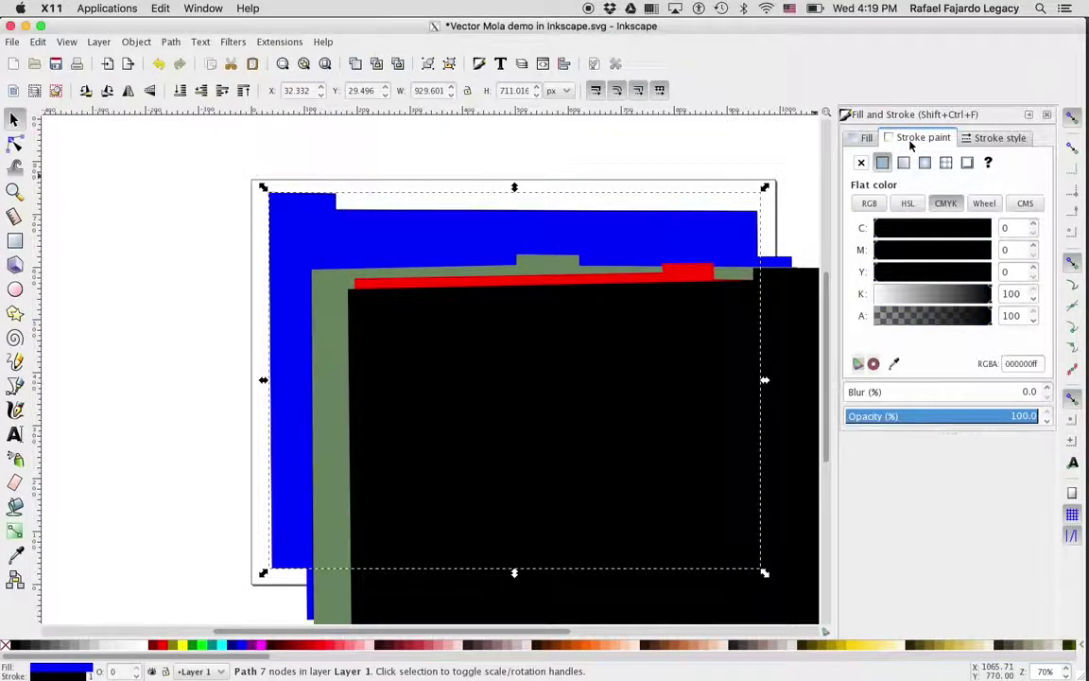
{"action": "left_click", "coordinate": [862, 163]}
{"action": "left_click", "coordinate": [862, 143]}
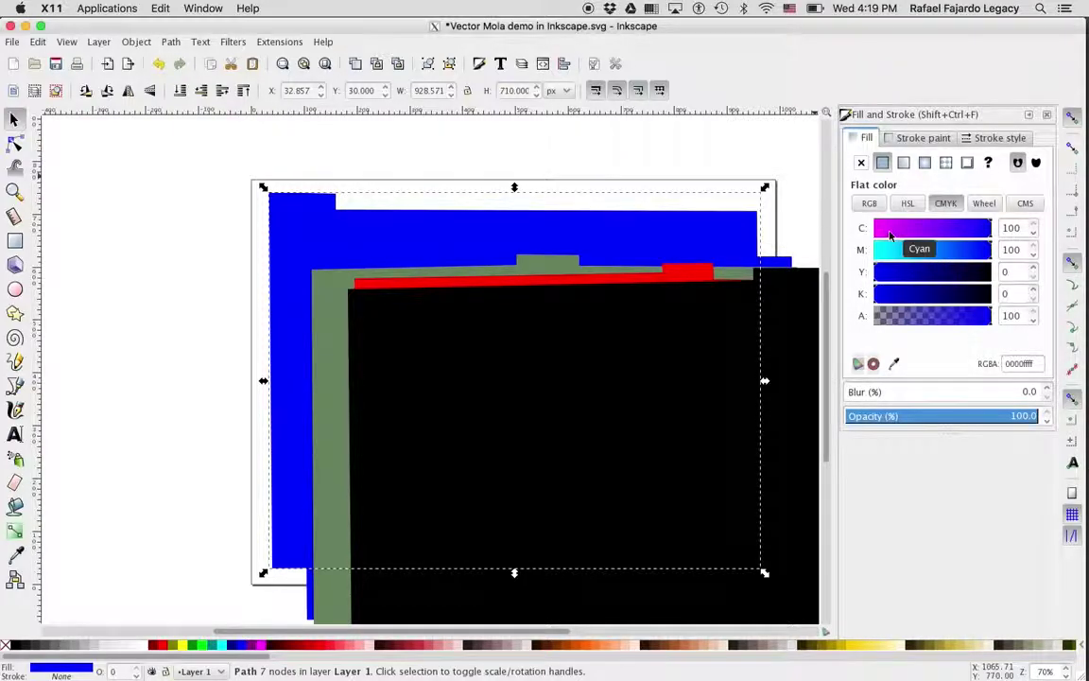
{"action": "mouse_move", "coordinate": [993, 250]}
{"action": "left_mouse_down"}
{"action": "mouse_move", "coordinate": [871, 252]}
{"action": "mouse_move", "coordinate": [883, 271]}
{"action": "mouse_move", "coordinate": [997, 272]}
{"action": "left_mouse_up"}
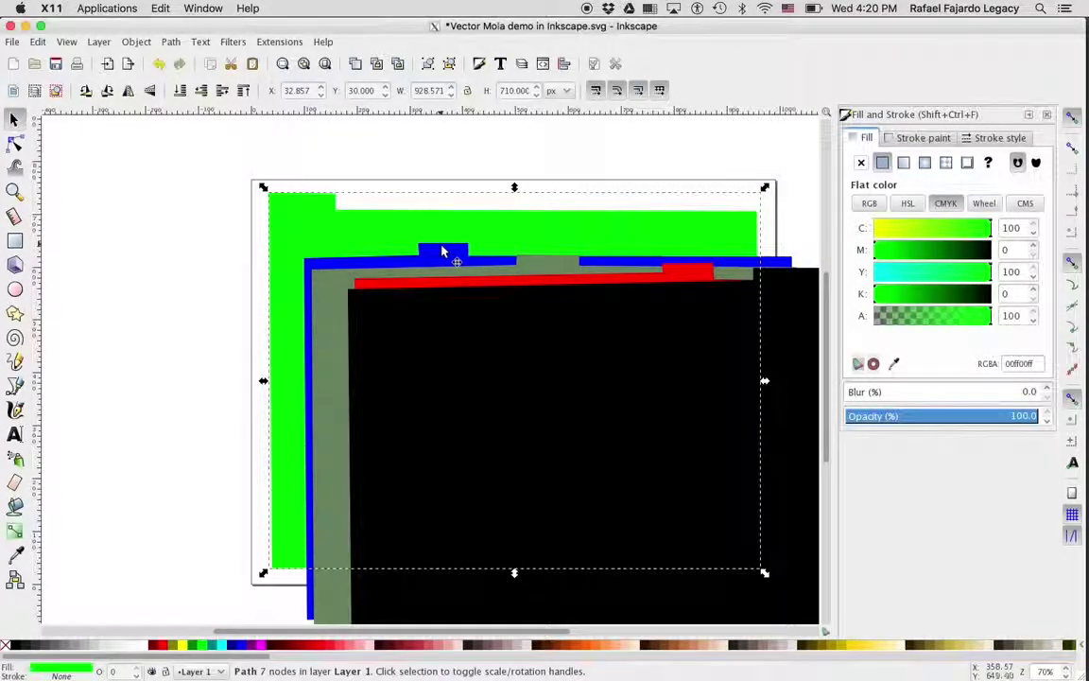
{"action": "left_click", "coordinate": [773, 265]}
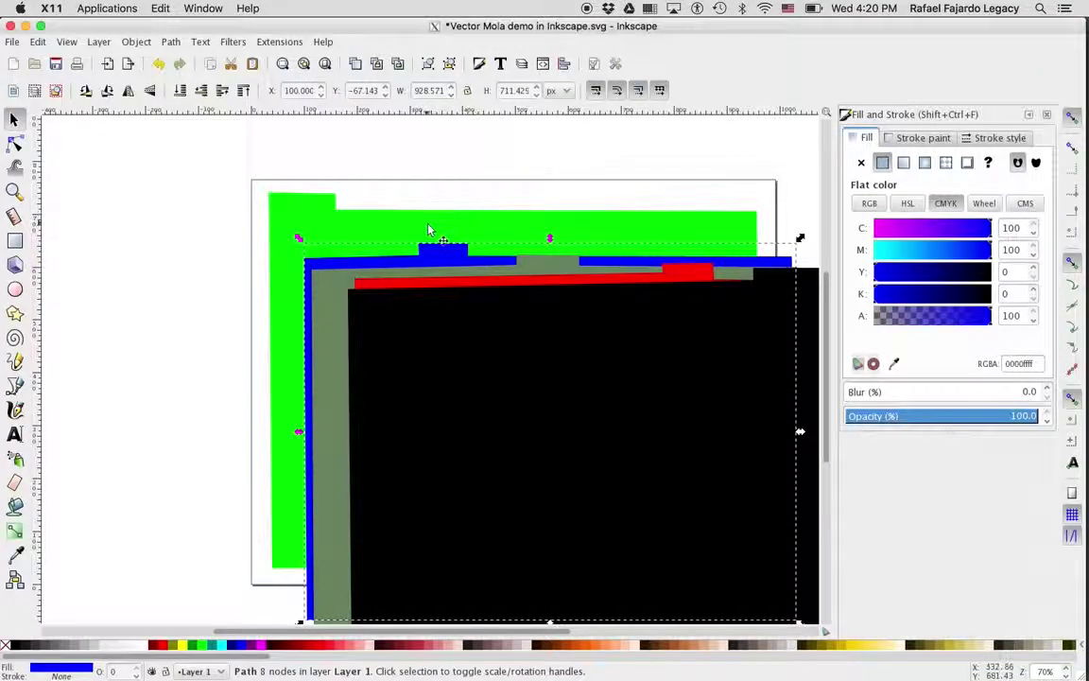
{"action": "left_click_drag", "start_coordinate": [428, 244], "coordinate": [392, 205]}
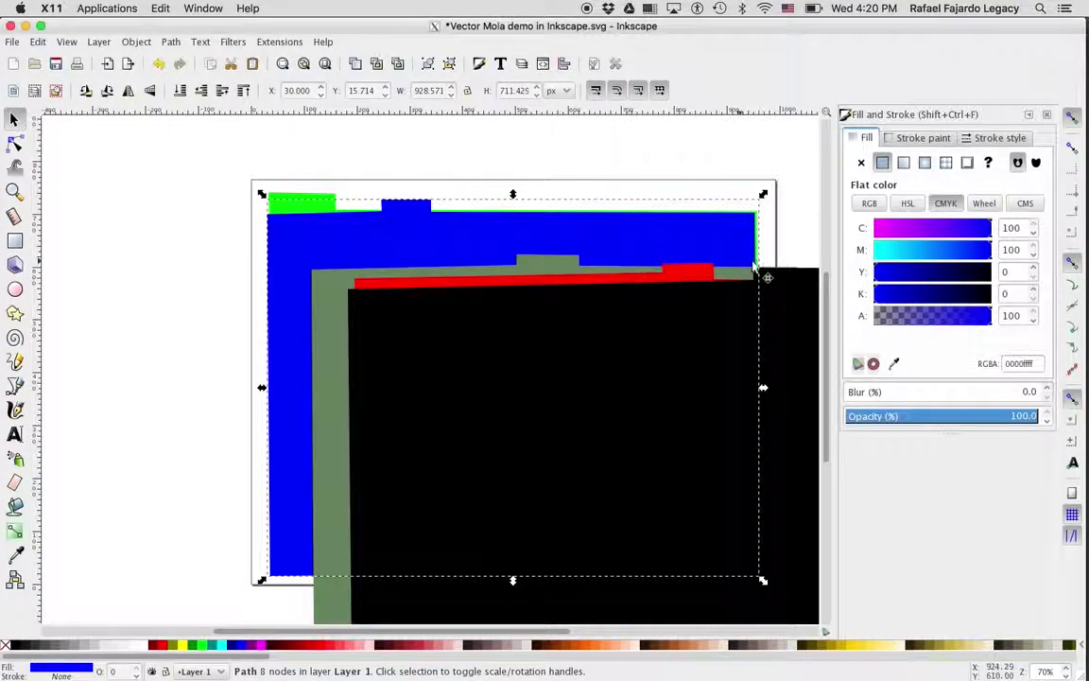
Step: Drag the grey-green, red and black layers up-left until only their tabs show along the top
{"action": "left_click_drag", "start_coordinate": [786, 296], "coordinate": [791, 328]}
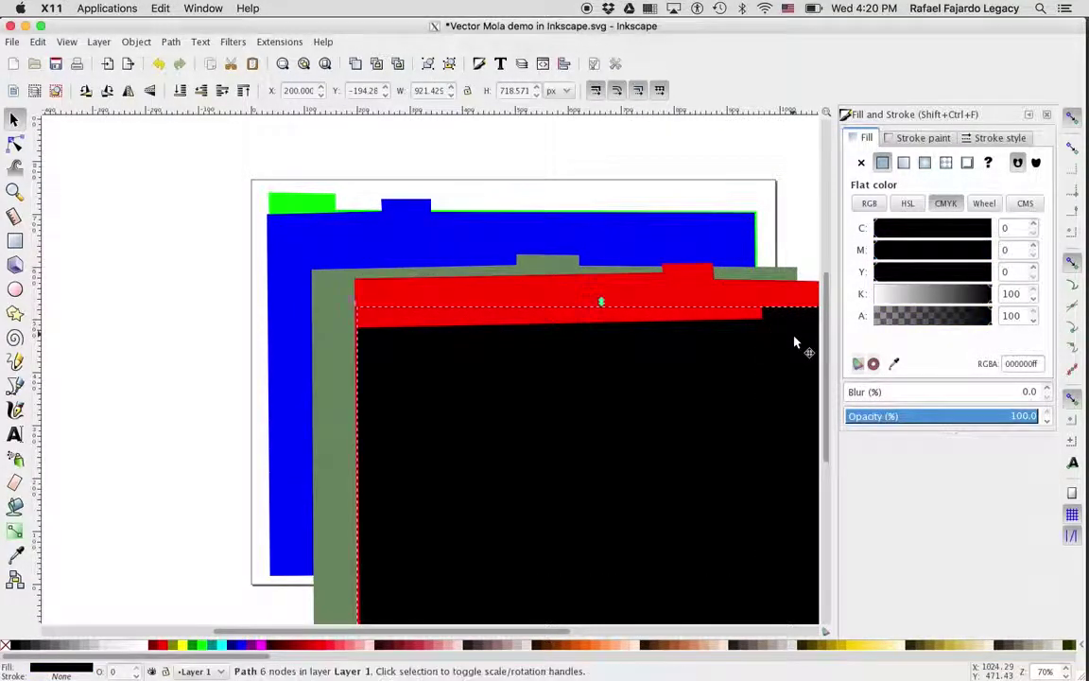
{"action": "left_click", "coordinate": [790, 280]}
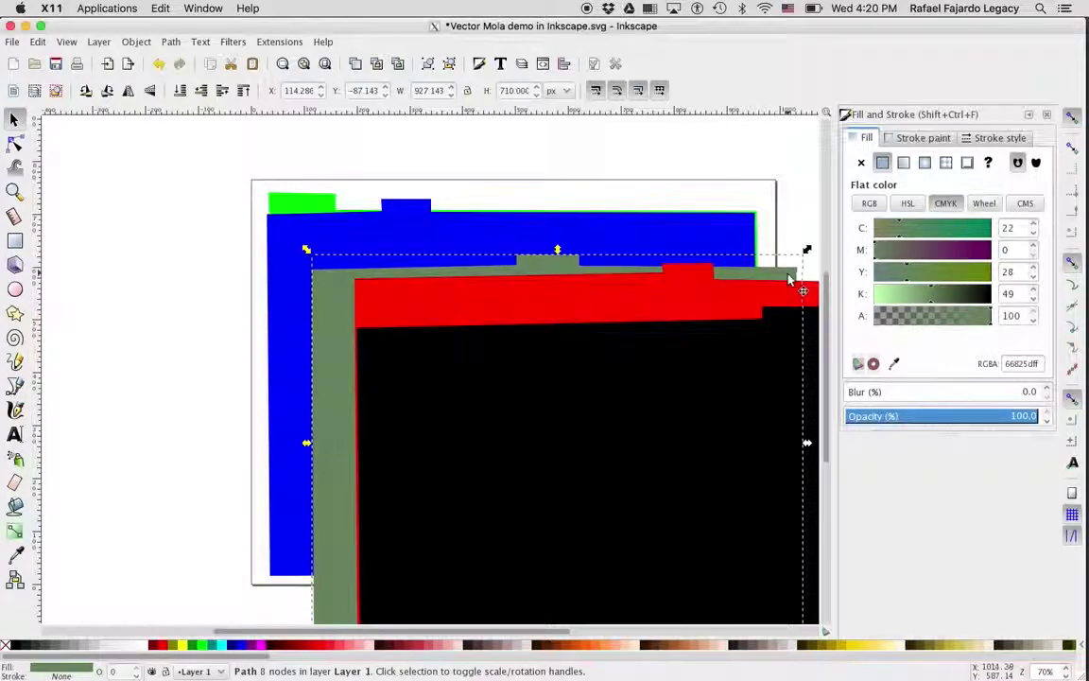
{"action": "mouse_move", "coordinate": [781, 270]}
{"action": "left_mouse_down"}
{"action": "mouse_move", "coordinate": [745, 244]}
{"action": "mouse_move", "coordinate": [737, 218]}
{"action": "left_mouse_up"}
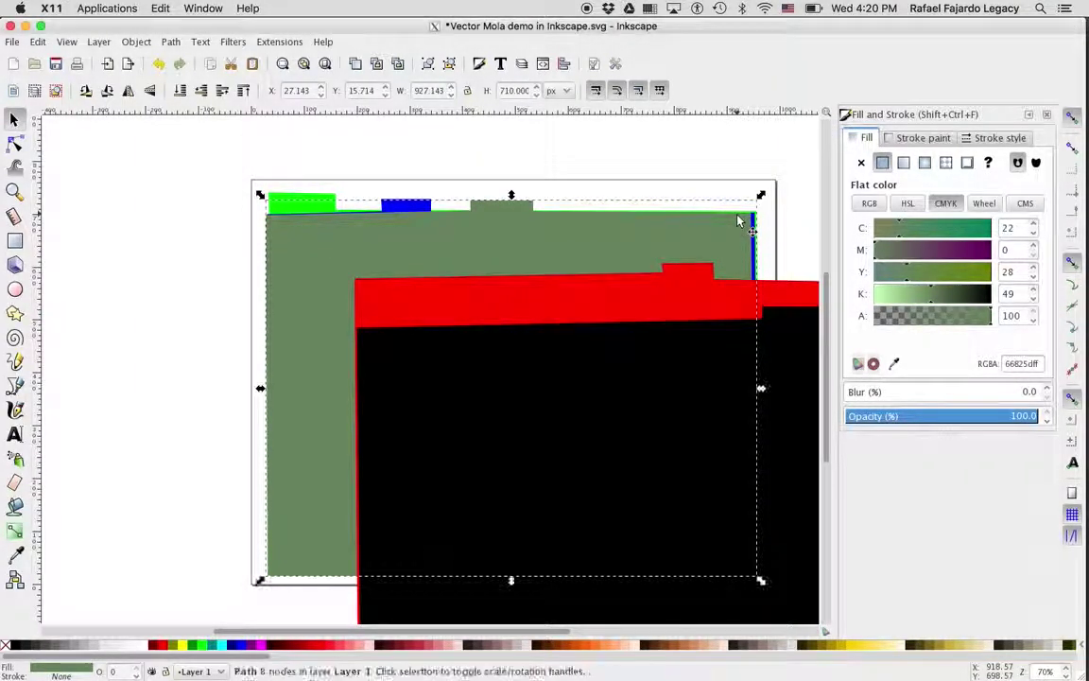
{"action": "left_click", "coordinate": [801, 294]}
{"action": "left_click_drag", "start_coordinate": [801, 294], "coordinate": [723, 248]}
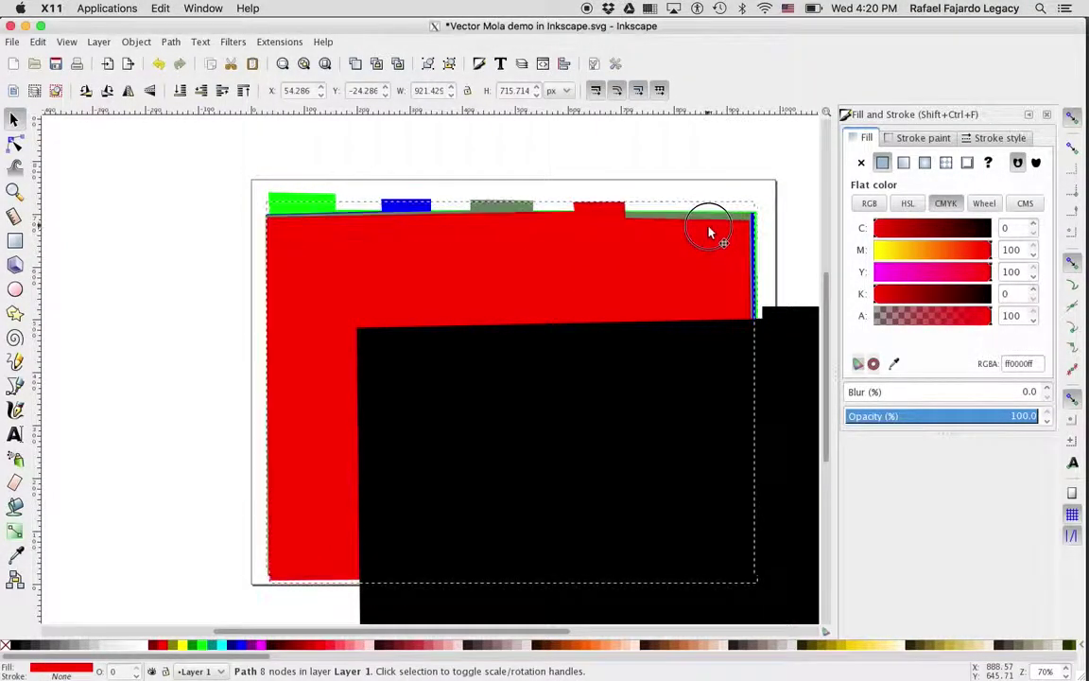
{"action": "left_click_drag", "start_coordinate": [723, 248], "coordinate": [710, 229]}
{"action": "left_click", "coordinate": [783, 318]}
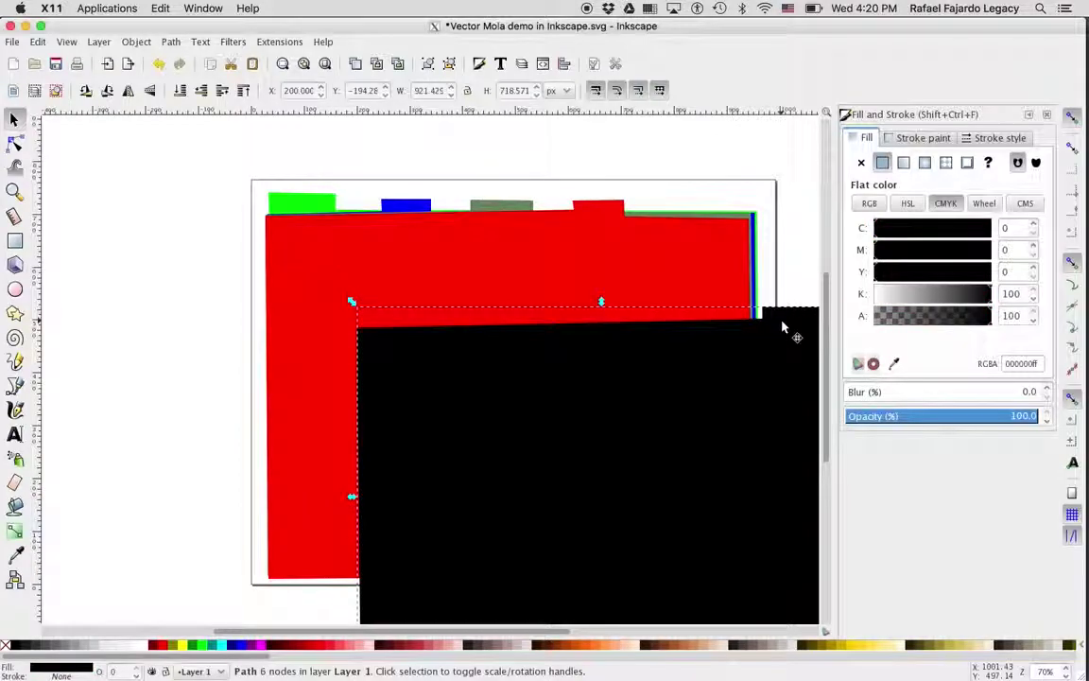
{"action": "mouse_move", "coordinate": [783, 322]}
{"action": "left_mouse_down"}
{"action": "mouse_move", "coordinate": [694, 250]}
{"action": "mouse_move", "coordinate": [691, 219]}
{"action": "left_mouse_up"}
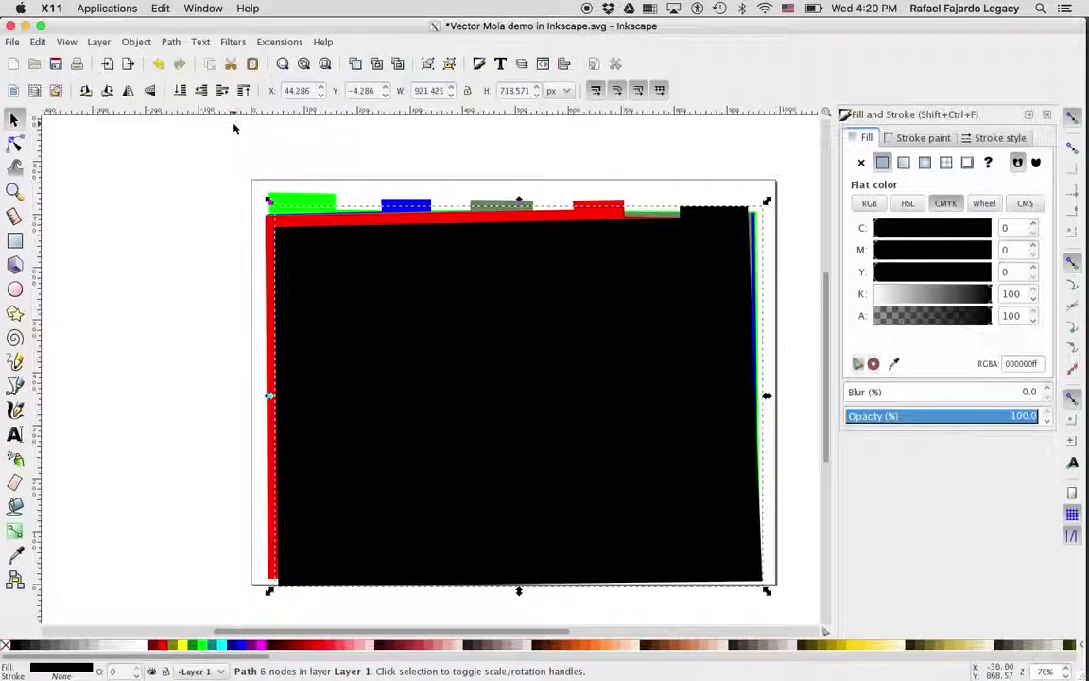
{"action": "left_click", "coordinate": [233, 176]}
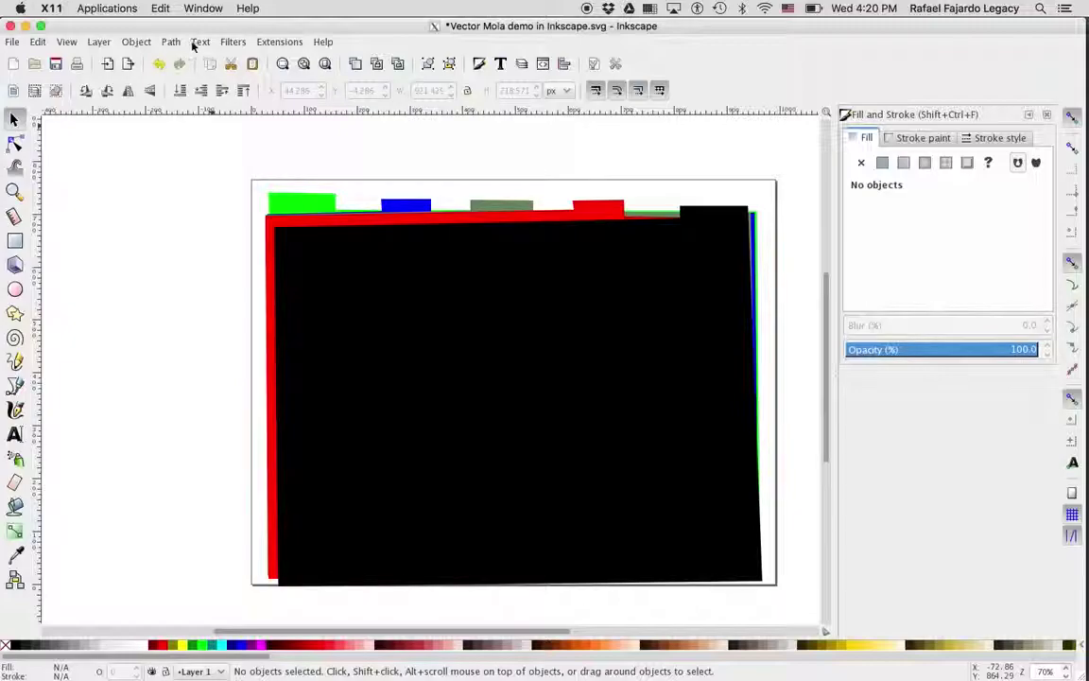
Step: Hide the current layer, then show it again from the Layer menu
{"action": "left_click", "coordinate": [102, 43]}
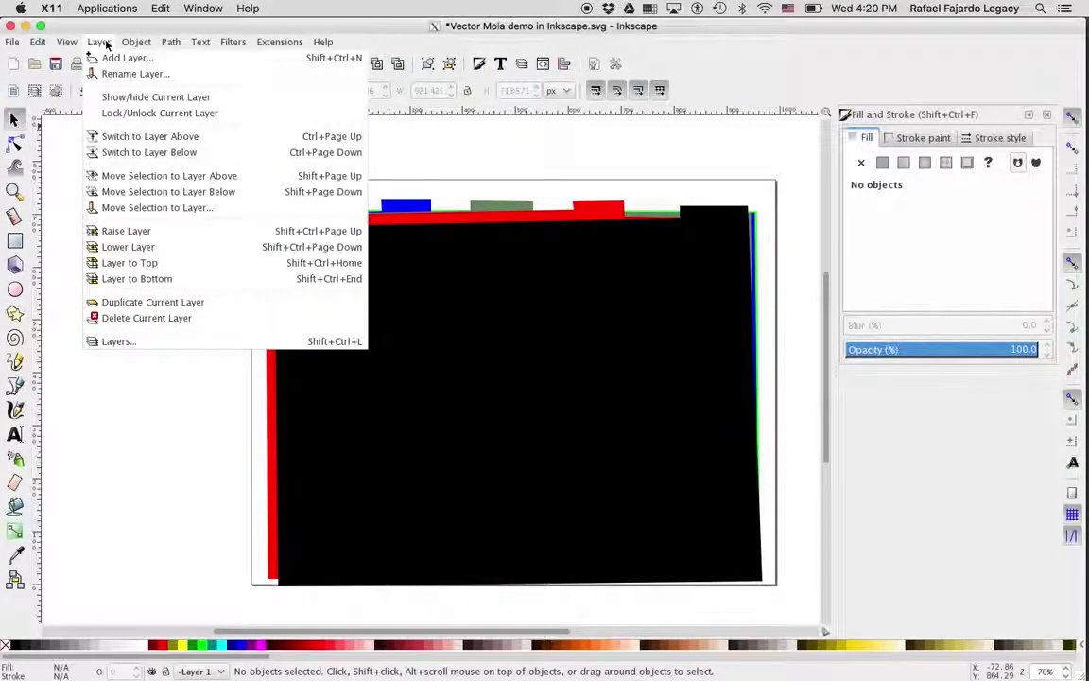
{"action": "left_click", "coordinate": [129, 97]}
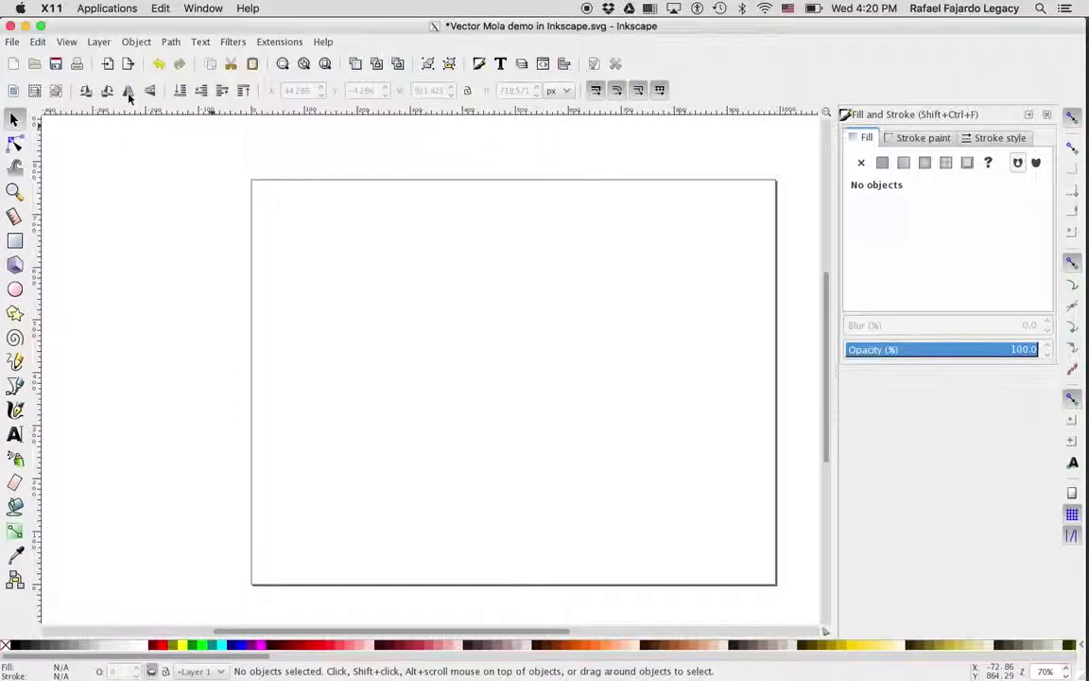
{"action": "left_click", "coordinate": [98, 42]}
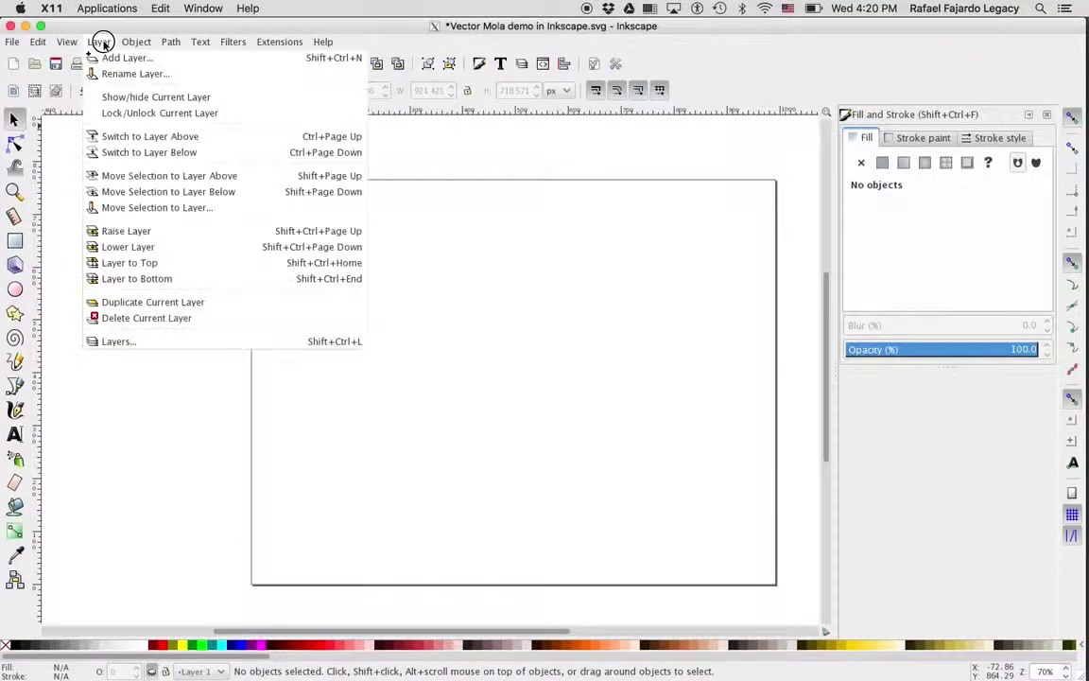
{"action": "left_click", "coordinate": [121, 100]}
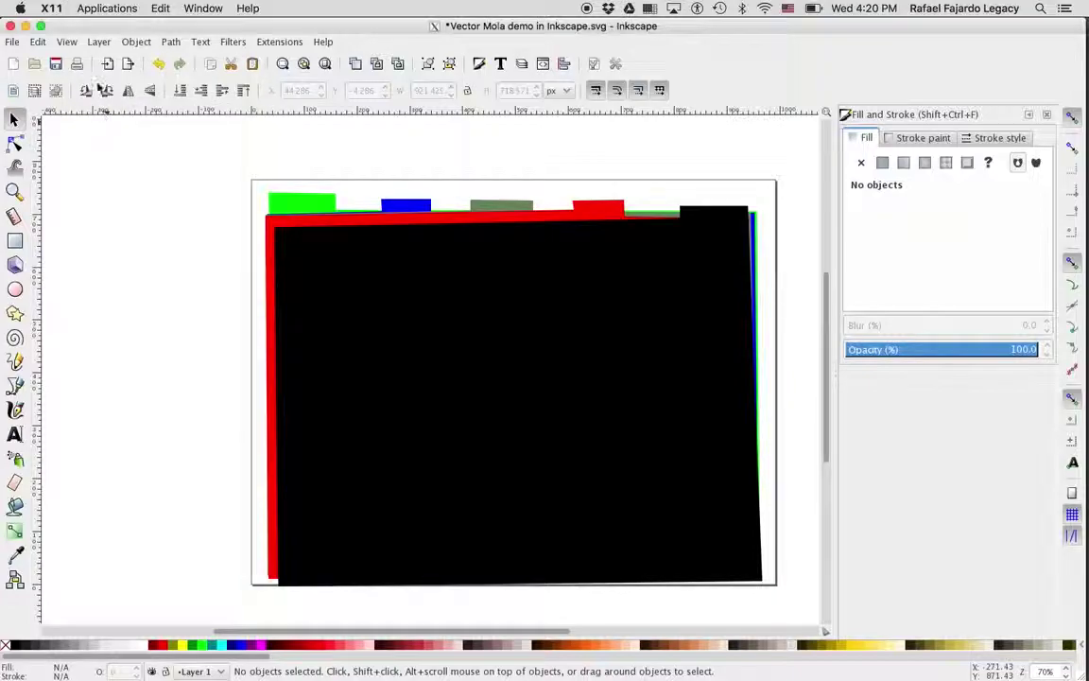
Step: Open the Layers panel, which lists Layer 1, and start adding Layer 2 above it
{"action": "left_click", "coordinate": [101, 42]}
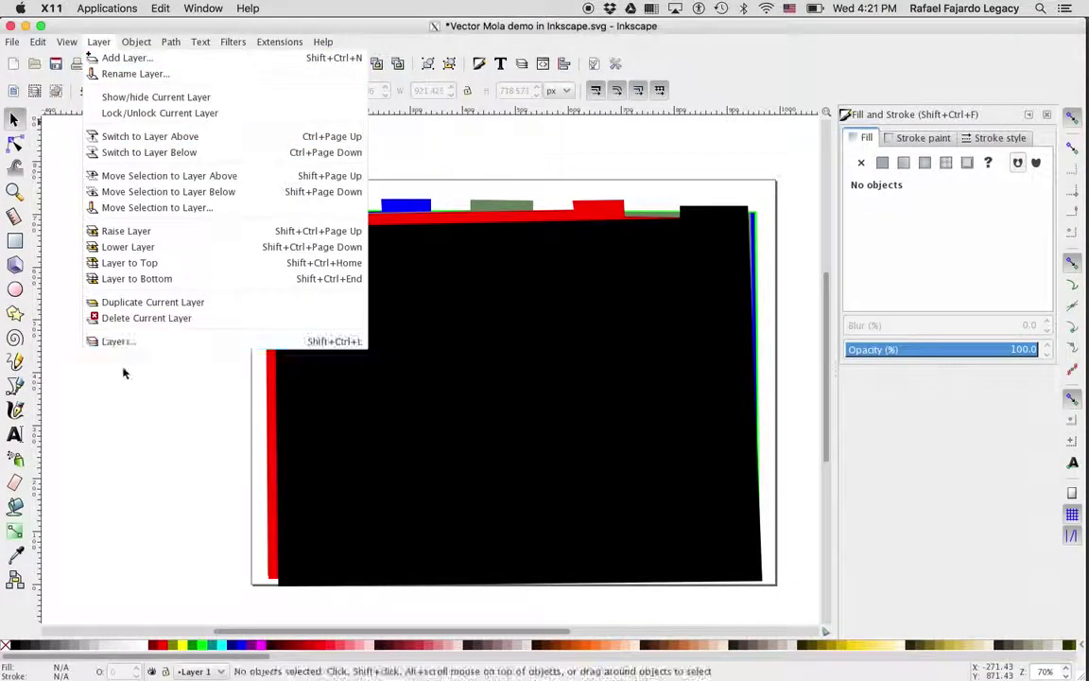
{"action": "left_click", "coordinate": [104, 342]}
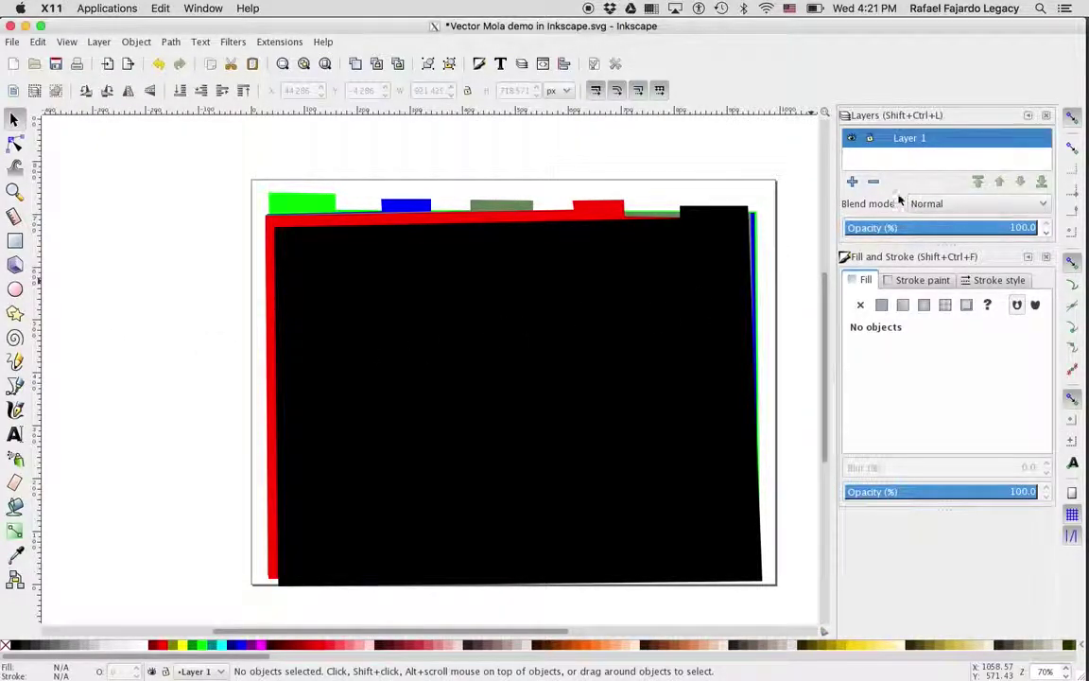
{"action": "left_click", "coordinate": [852, 182]}
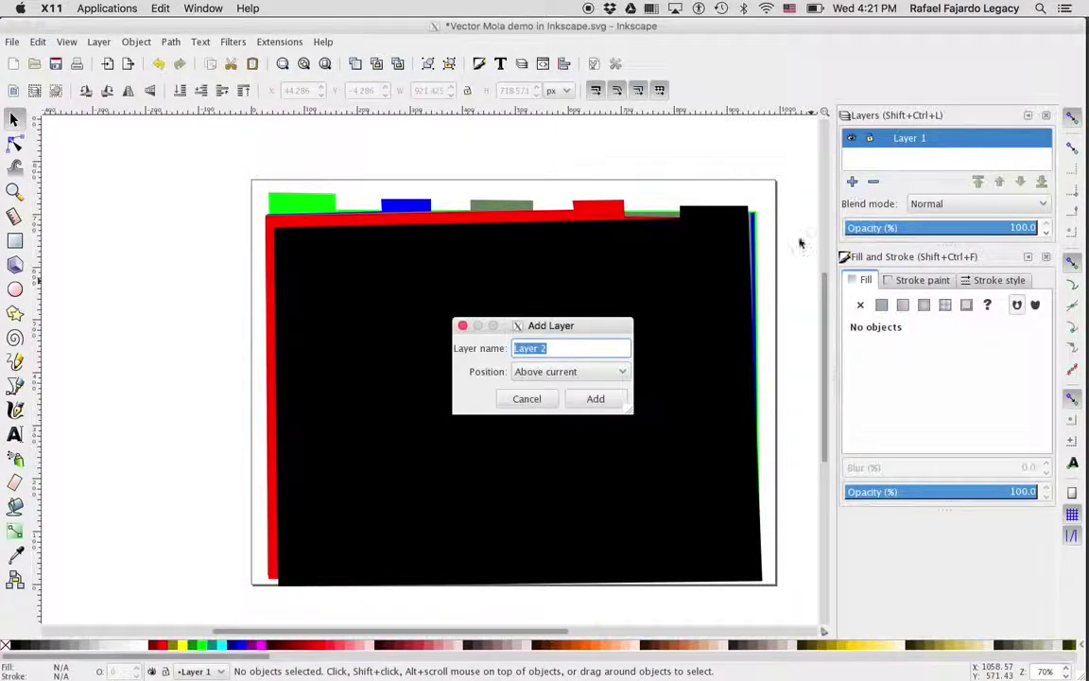
Step: Create Layers 2, 3, 4 and 5 above Layer 1, leaving Layer 5 current
{"action": "left_click", "coordinate": [609, 402]}
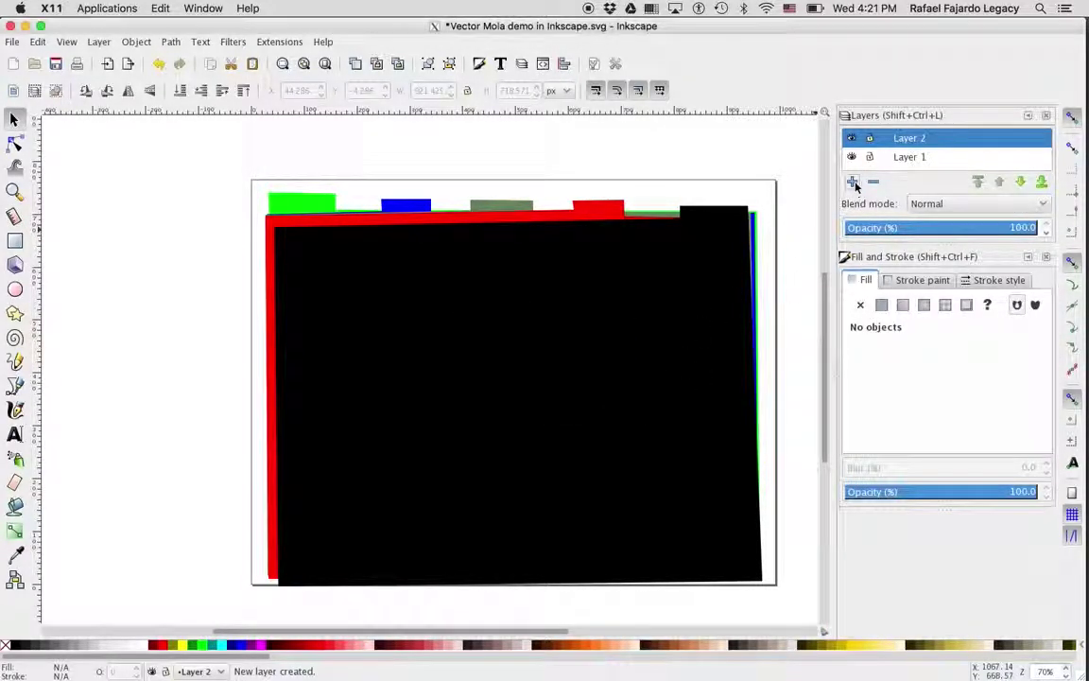
{"action": "key", "text": "shift+ctrl+n"}
{"action": "left_click", "coordinate": [584, 401]}
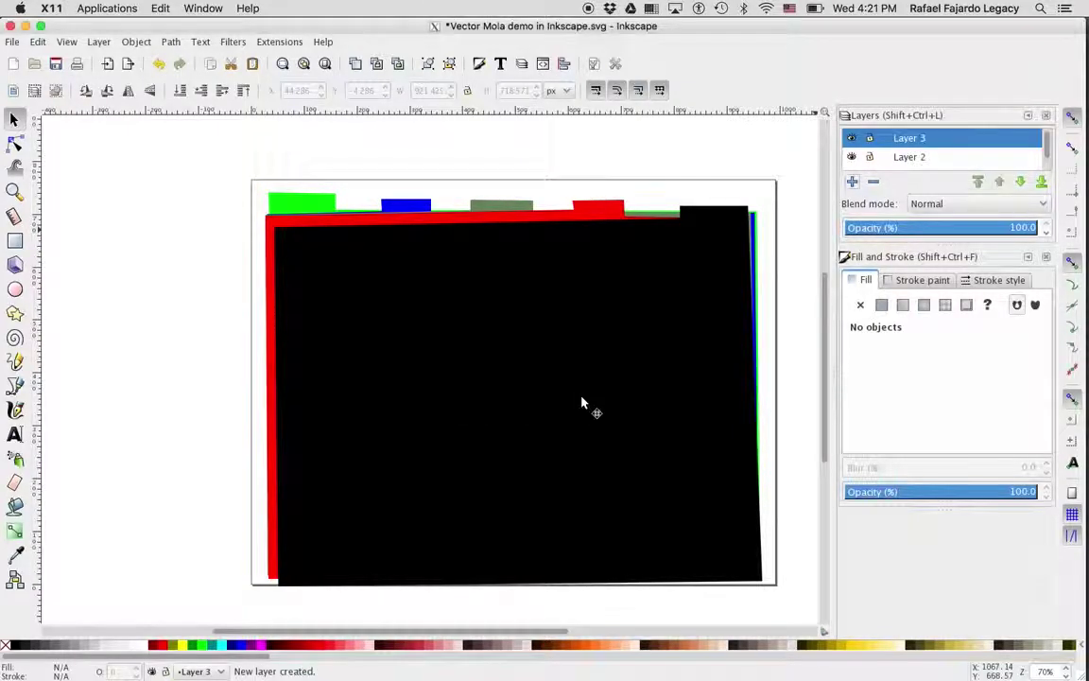
{"action": "left_click", "coordinate": [853, 182]}
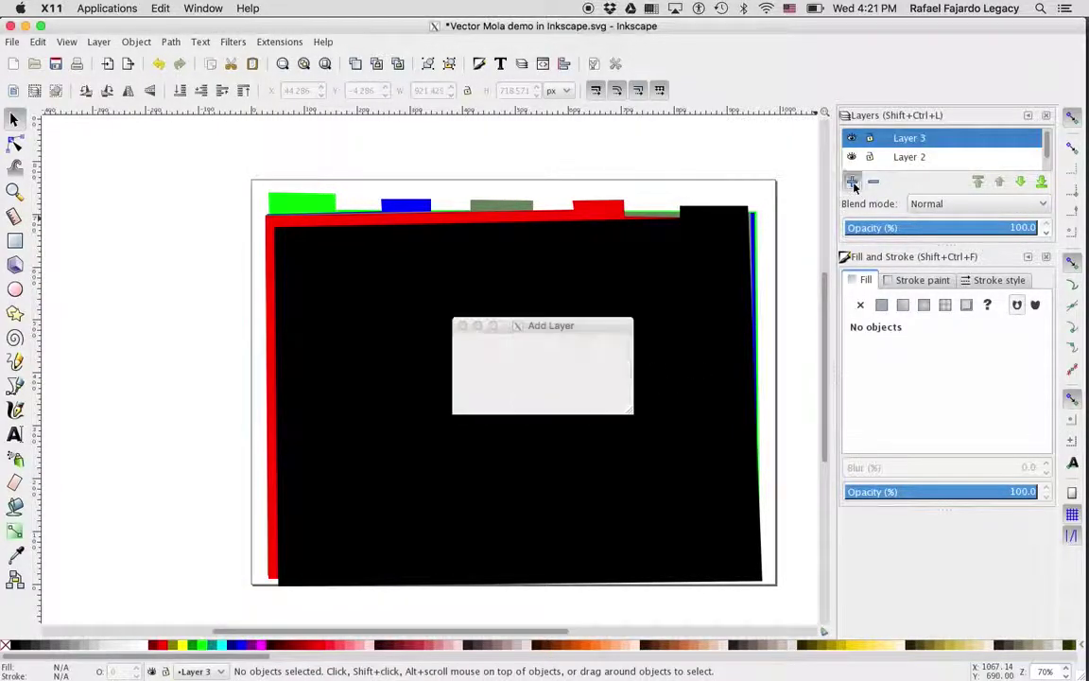
{"action": "left_click", "coordinate": [595, 401]}
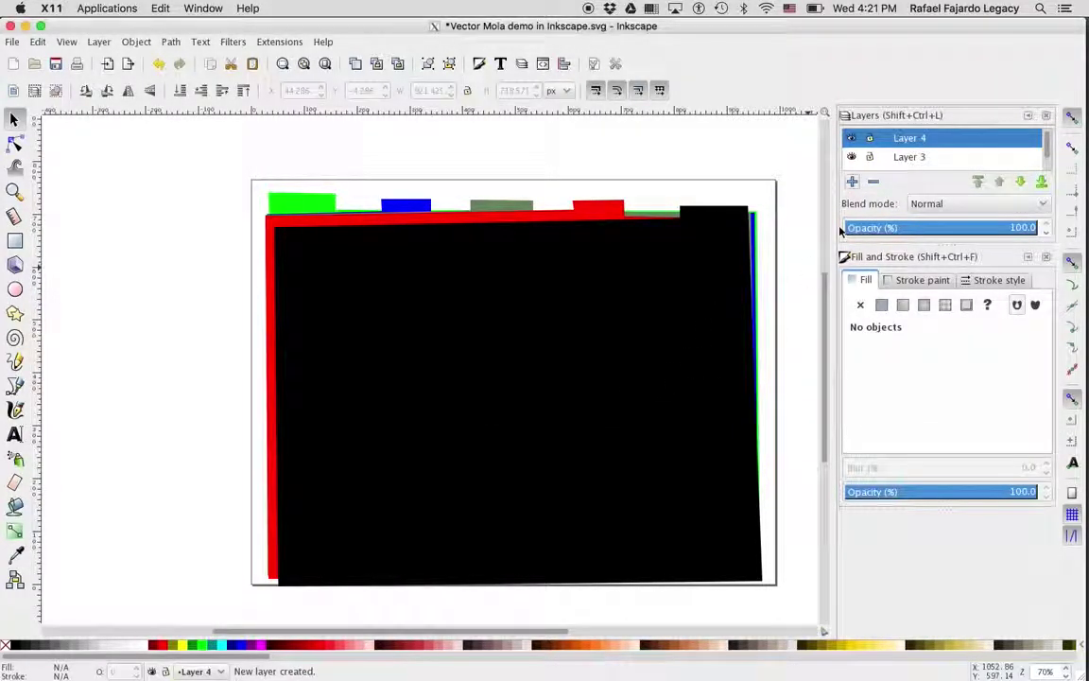
{"action": "key", "text": "shift+ctrl+n"}
{"action": "left_click", "coordinate": [598, 401]}
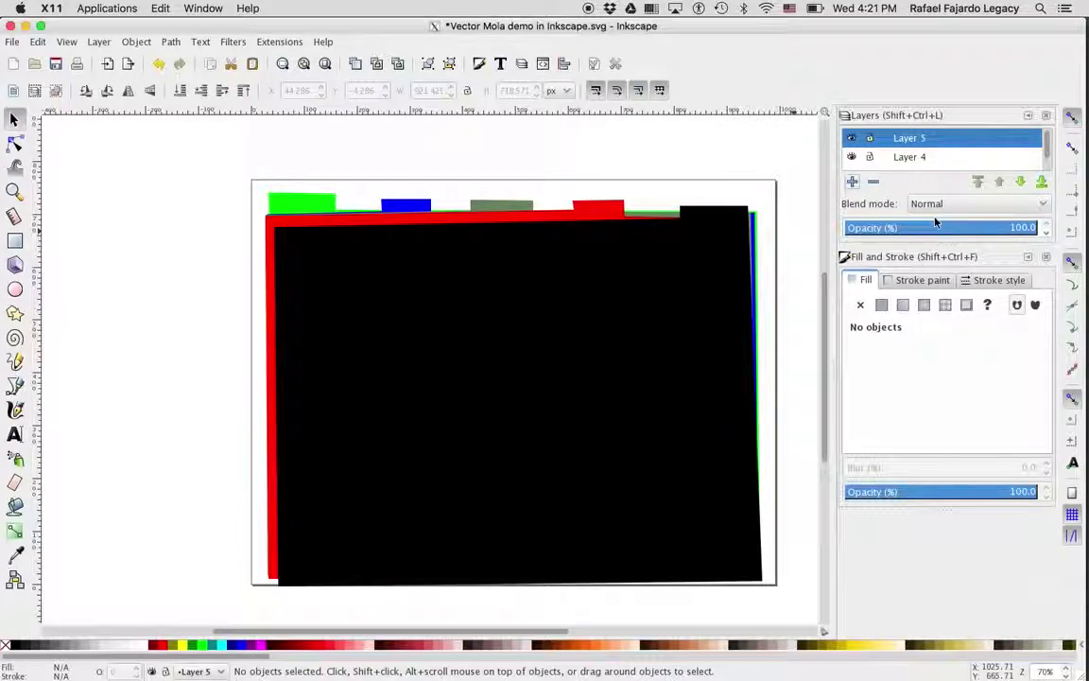
{"action": "left_click", "coordinate": [942, 228]}
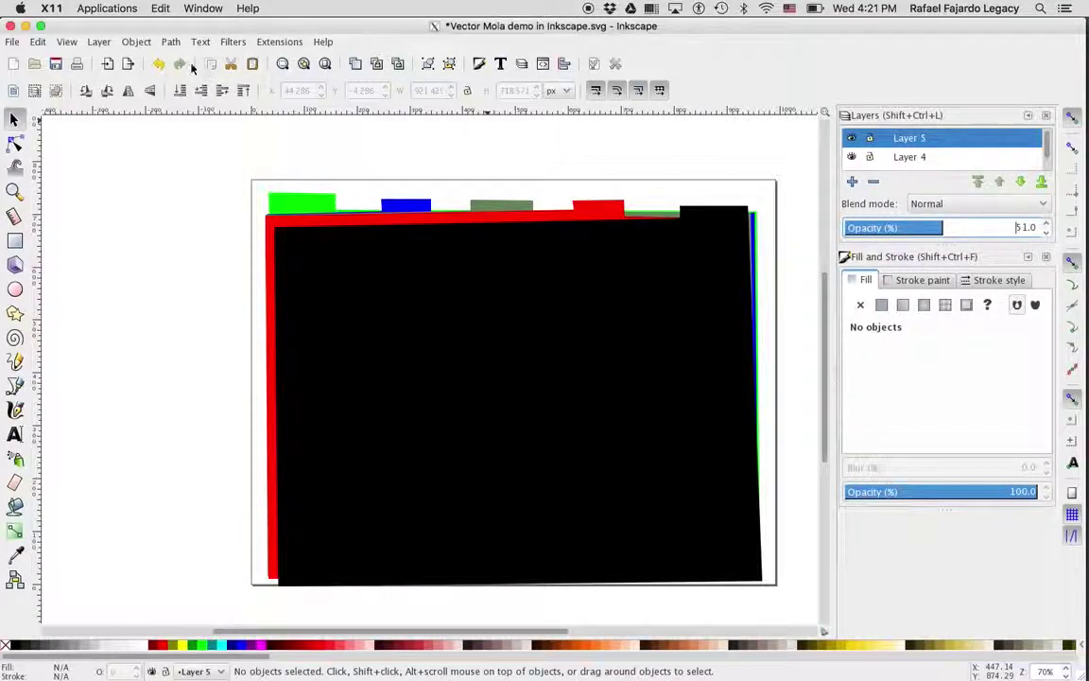
{"action": "left_click", "coordinate": [38, 42]}
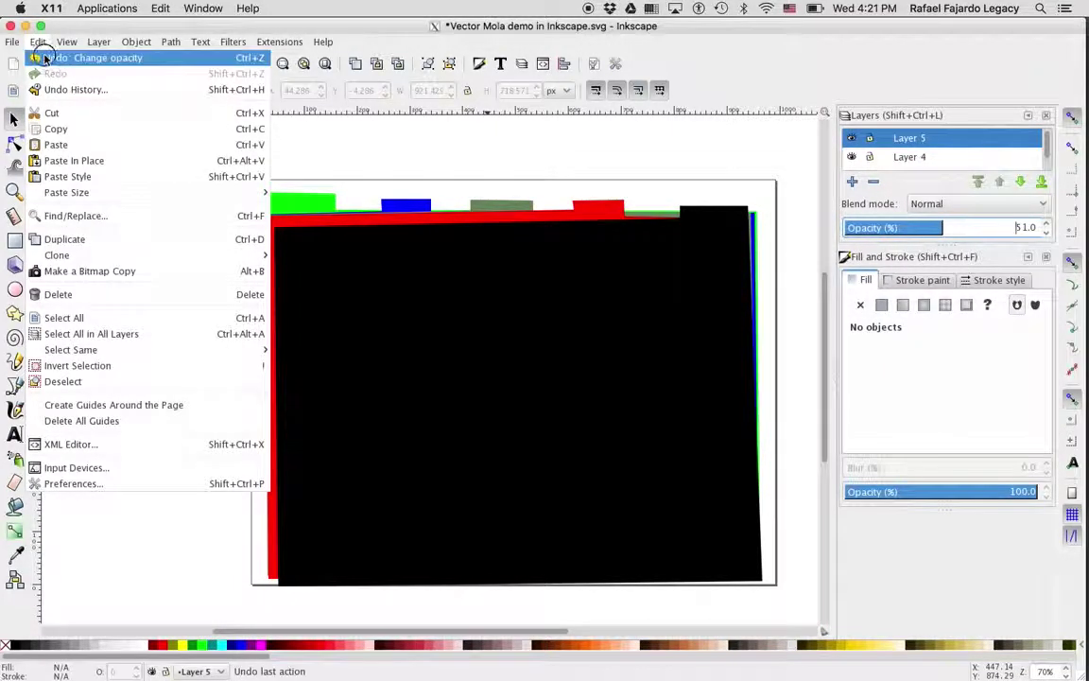
{"action": "left_click", "coordinate": [57, 56]}
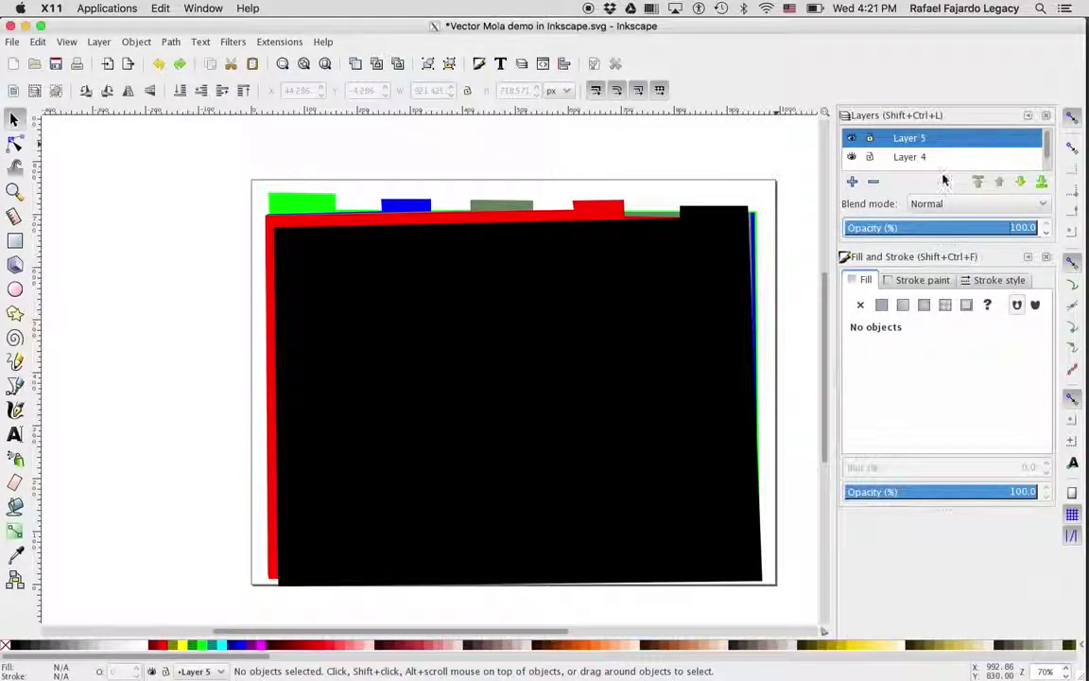
{"action": "left_click_drag", "start_coordinate": [1049, 144], "coordinate": [1046, 166]}
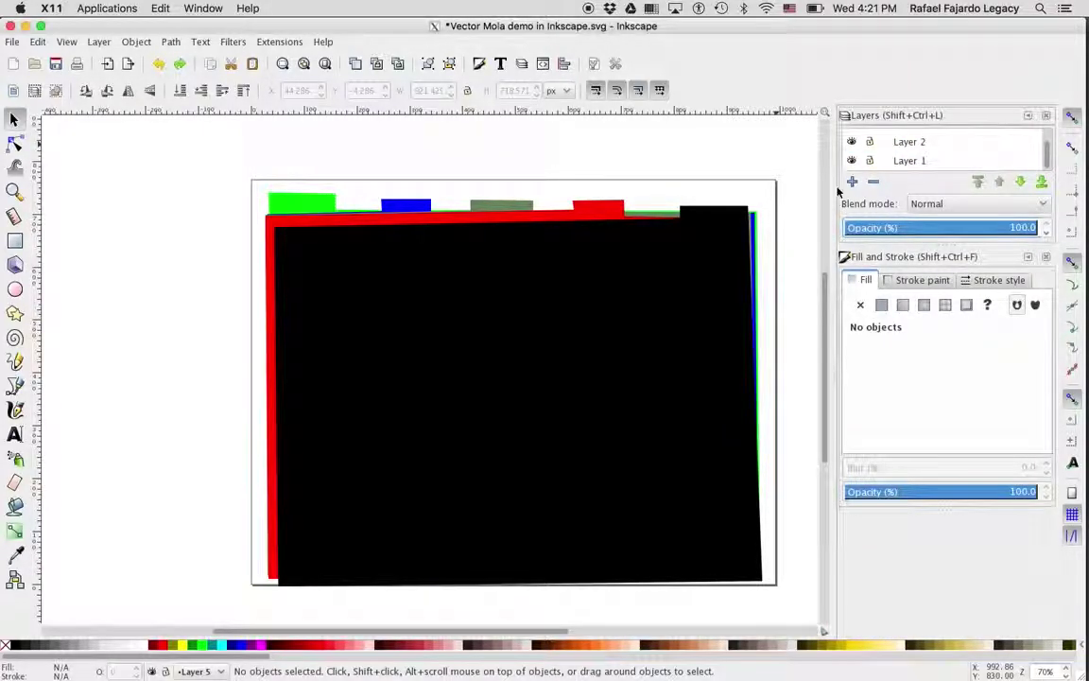
Step: Move the blue shape from Layer 1 up to Layer 2
{"action": "left_click", "coordinate": [305, 206]}
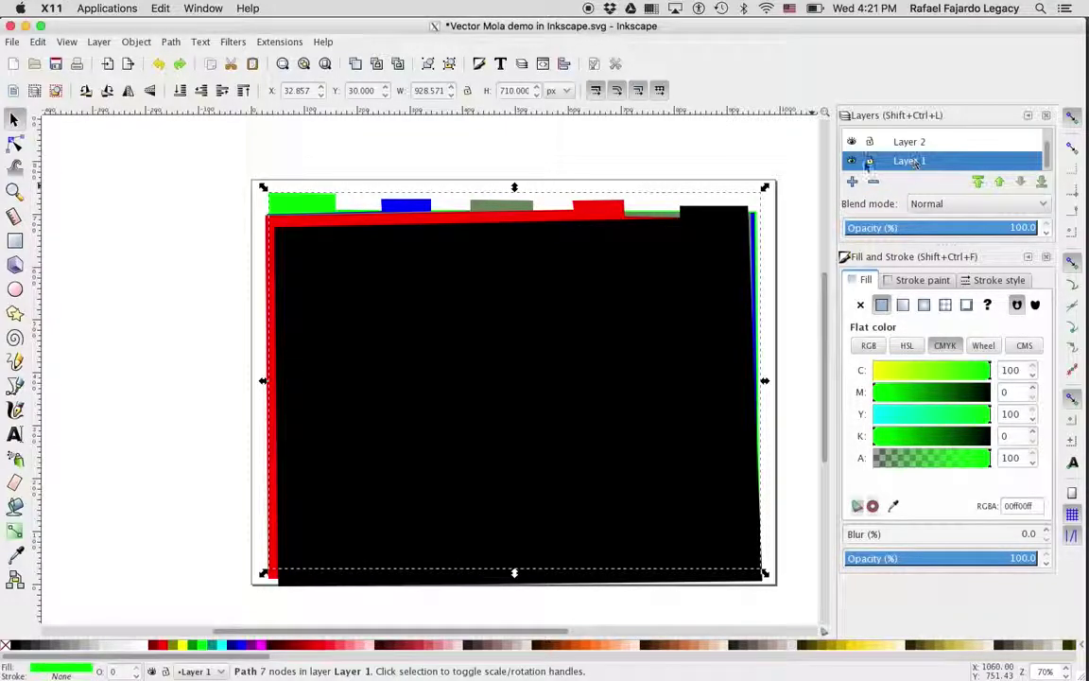
{"action": "left_click", "coordinate": [398, 205]}
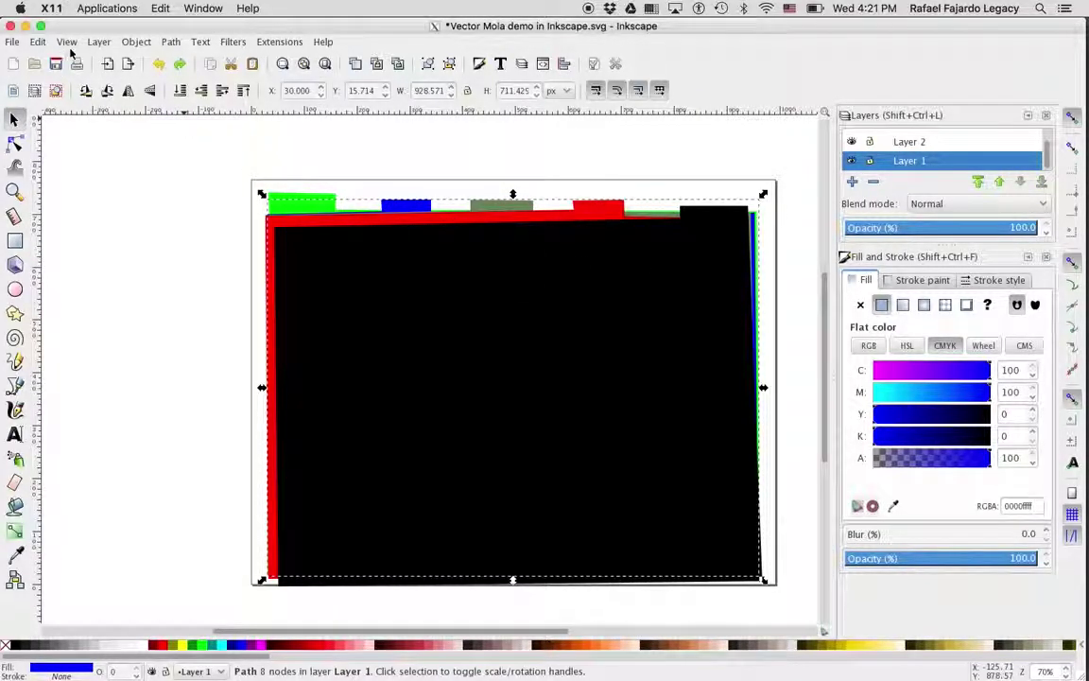
{"action": "left_click", "coordinate": [98, 42]}
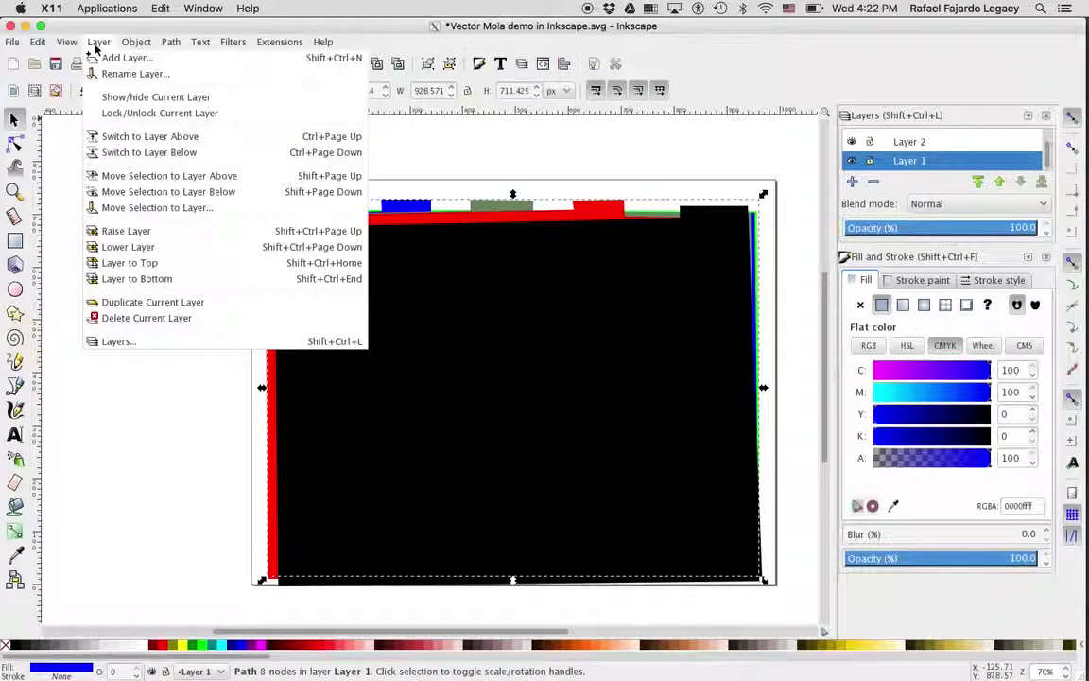
{"action": "left_click", "coordinate": [118, 176]}
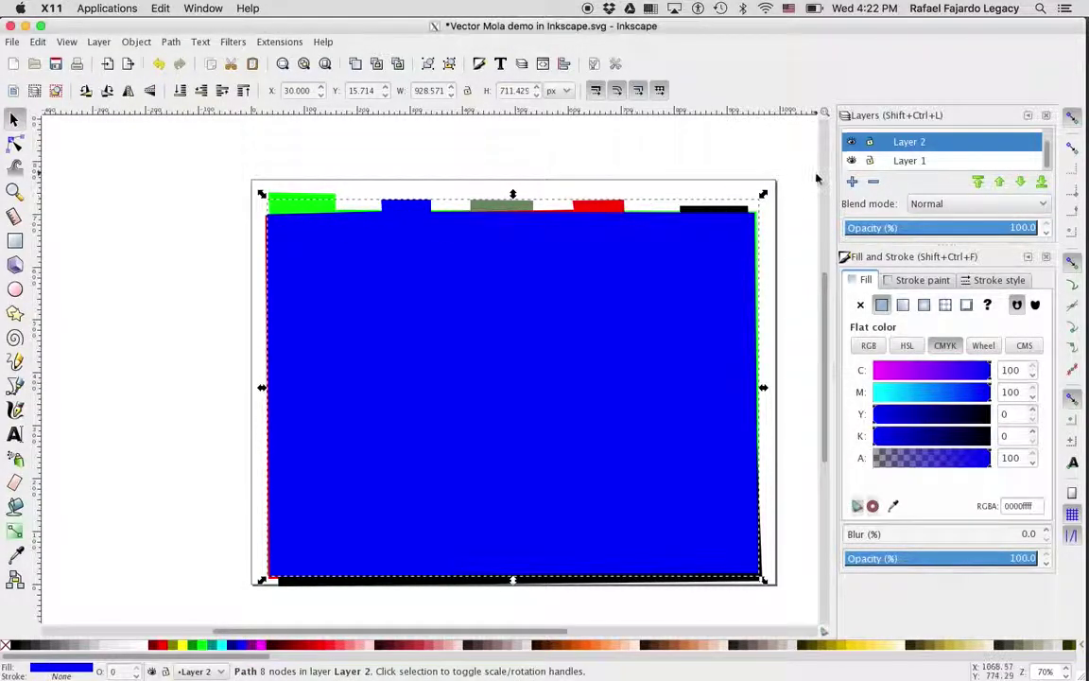
Step: Move the grey-green shape from Layer 1 up two layers to Layer 3
{"action": "left_click", "coordinate": [504, 206]}
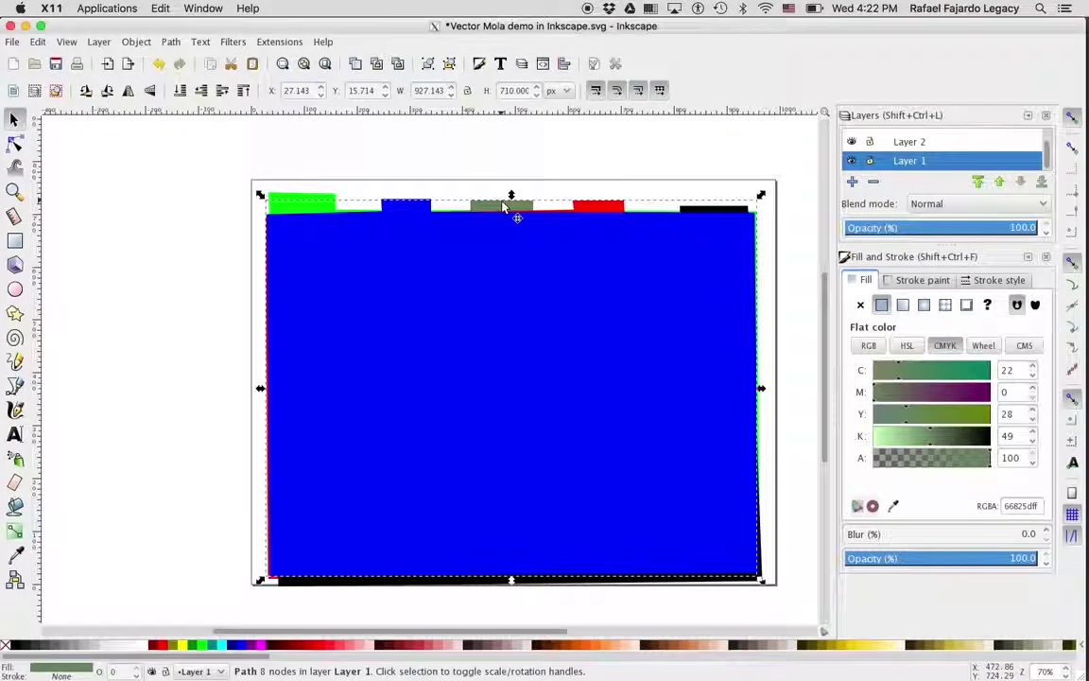
{"action": "left_click", "coordinate": [98, 41]}
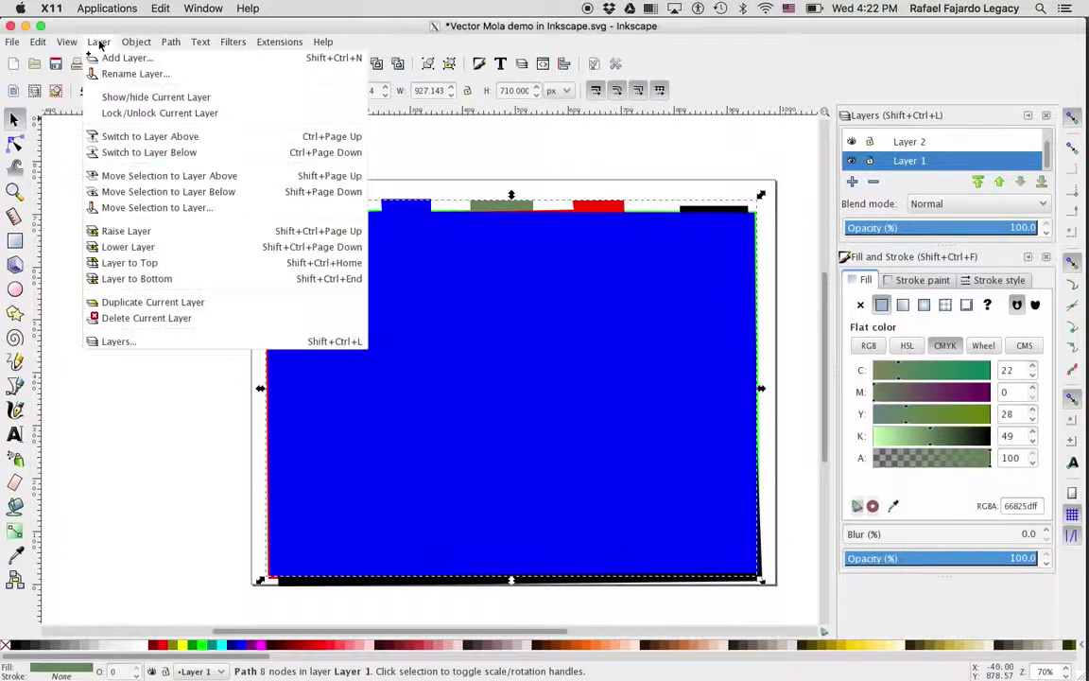
{"action": "left_click", "coordinate": [123, 178]}
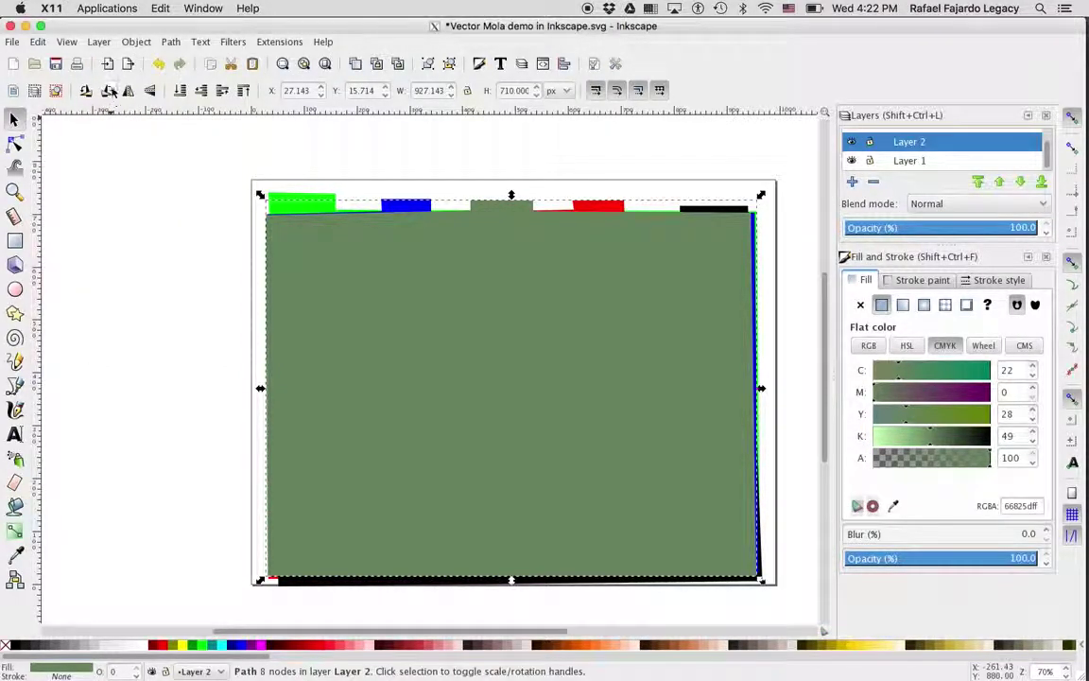
{"action": "left_click", "coordinate": [99, 42]}
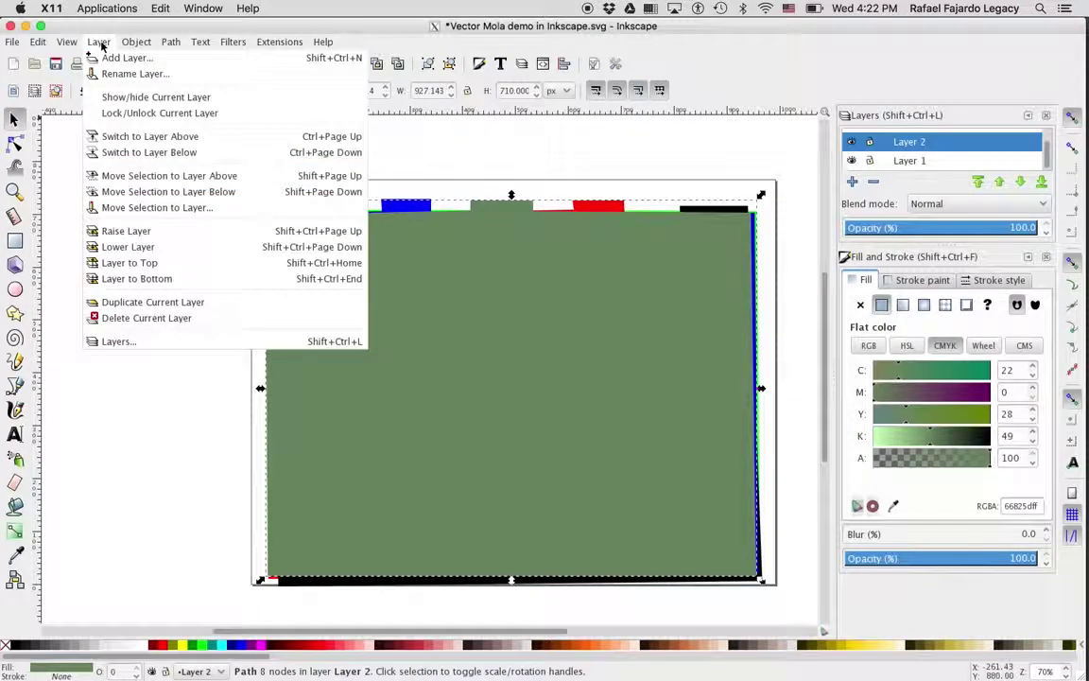
{"action": "left_click", "coordinate": [120, 177]}
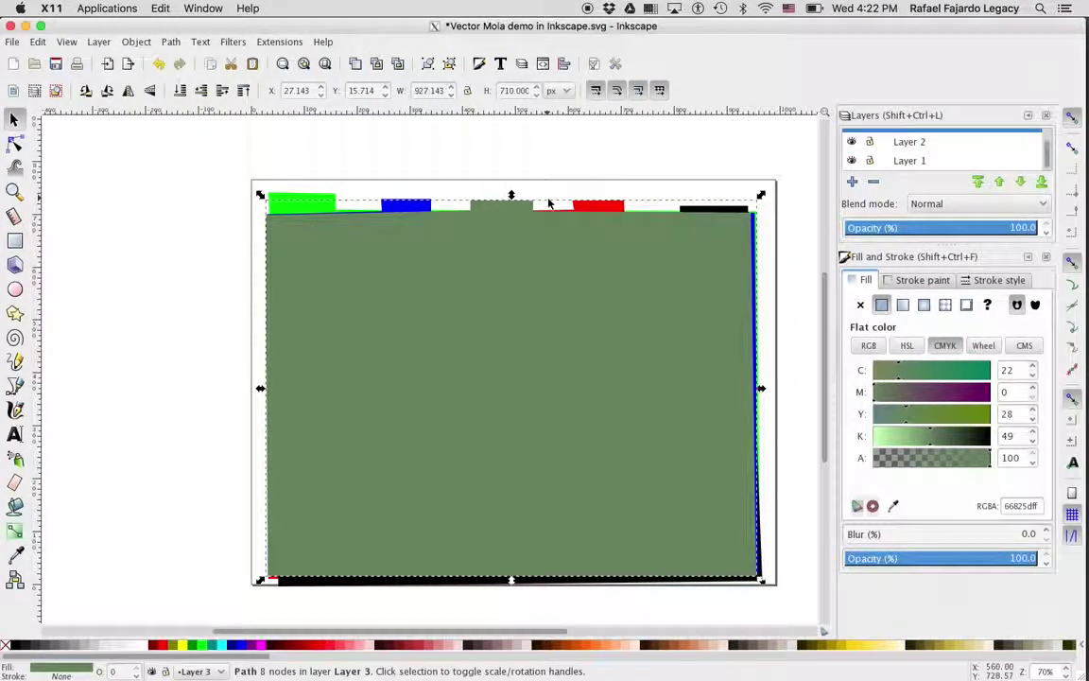
Step: Move the red sheet from Layer 1 up to Layer 4
{"action": "scroll", "coordinate": [907, 158], "scroll_direction": "up", "scroll_amount": 2}
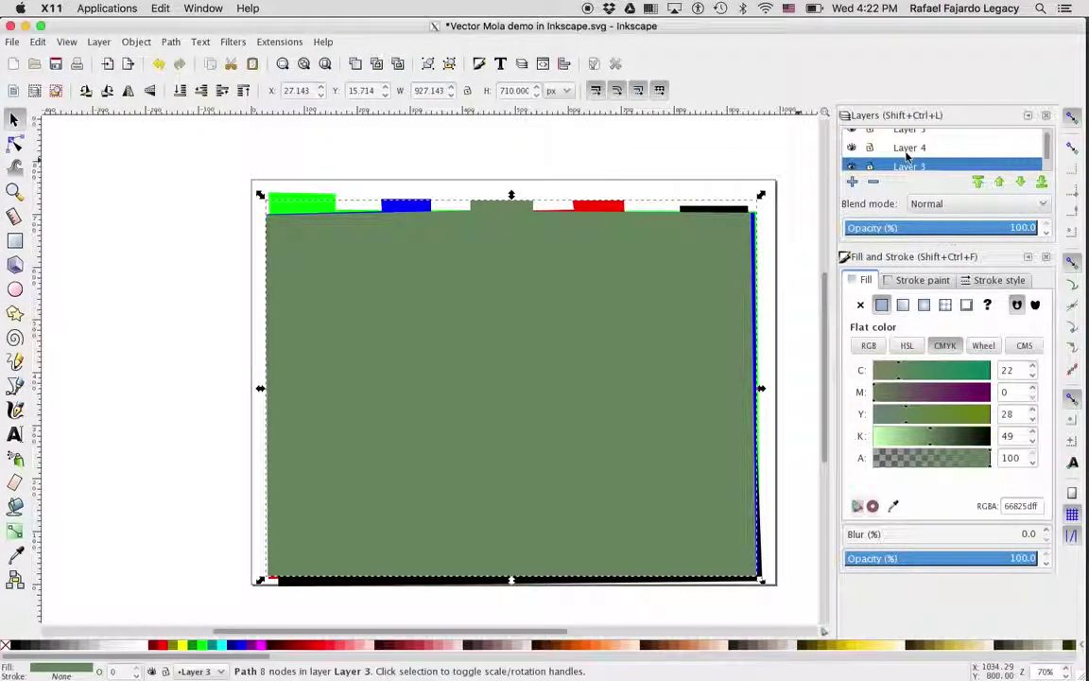
{"action": "left_click", "coordinate": [596, 210]}
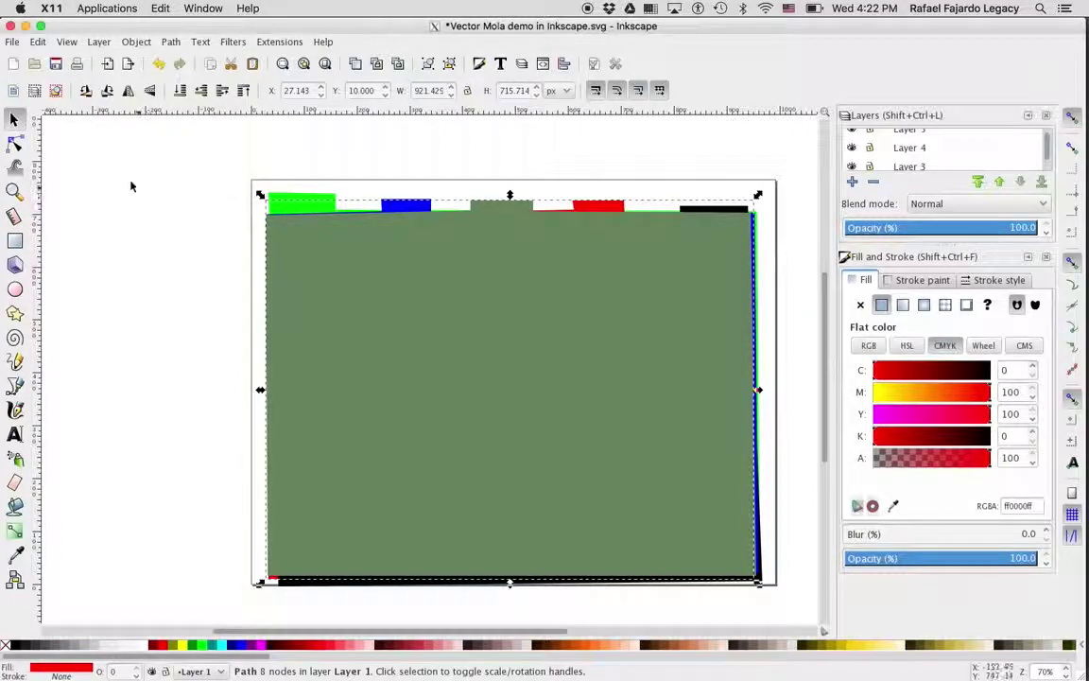
{"action": "left_click", "coordinate": [98, 41]}
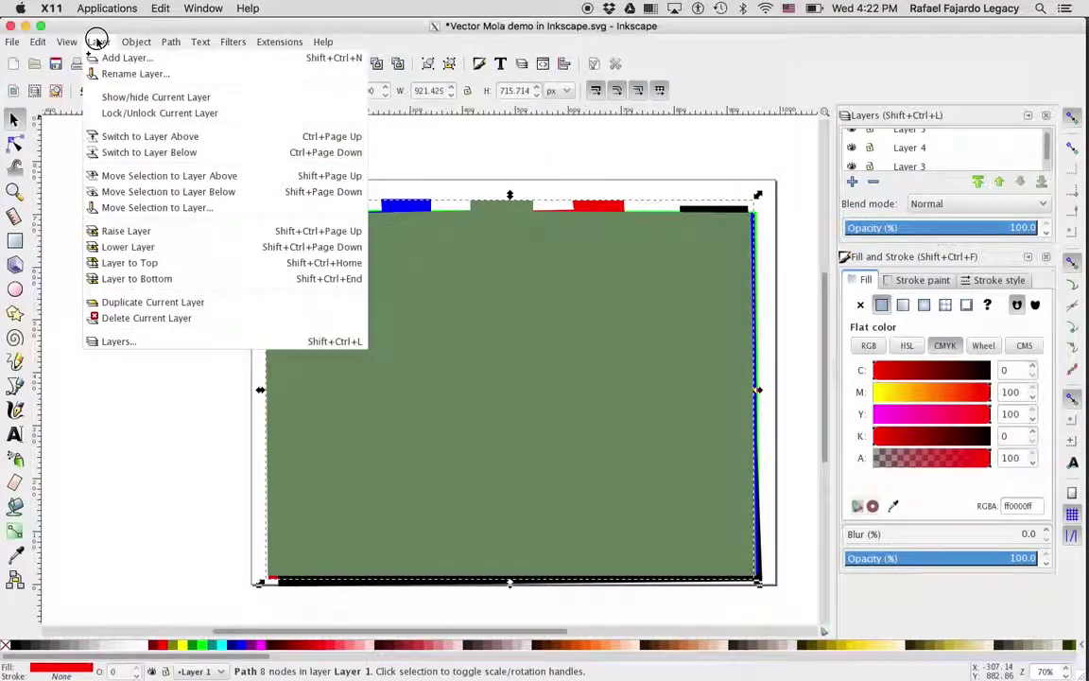
{"action": "left_click", "coordinate": [120, 176]}
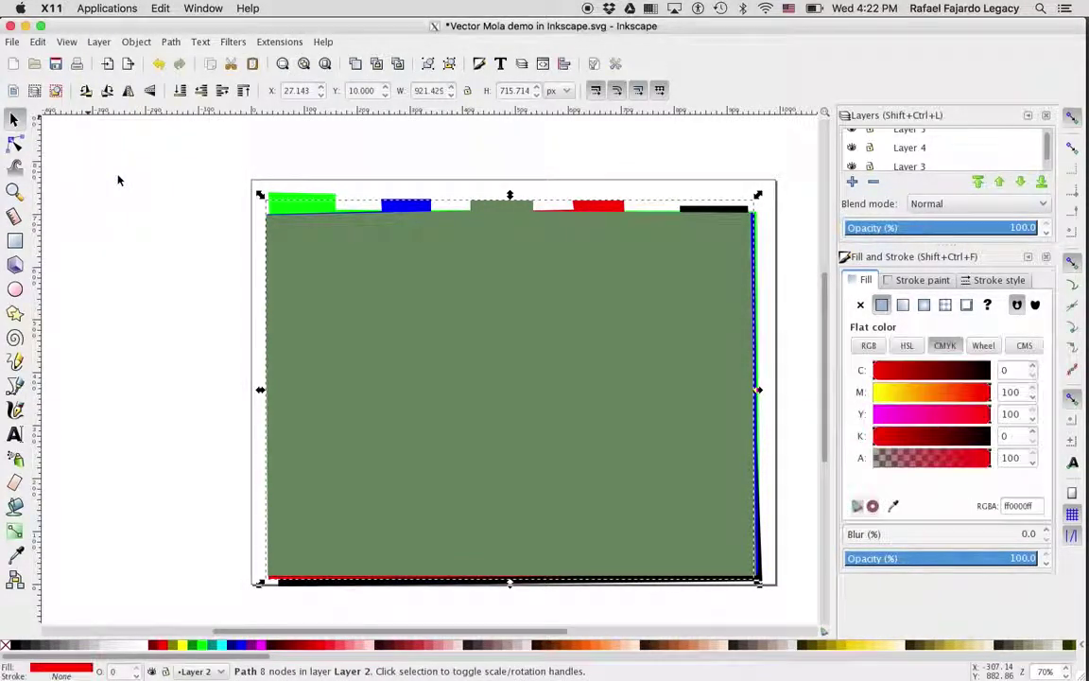
{"action": "left_click", "coordinate": [99, 42]}
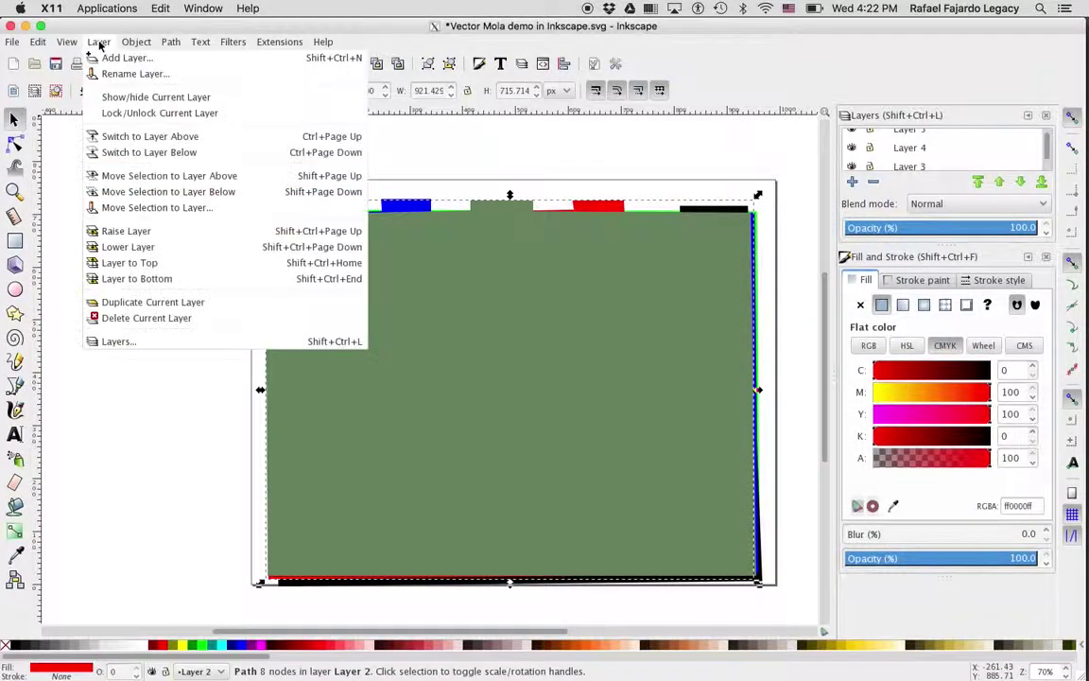
{"action": "left_click", "coordinate": [112, 180]}
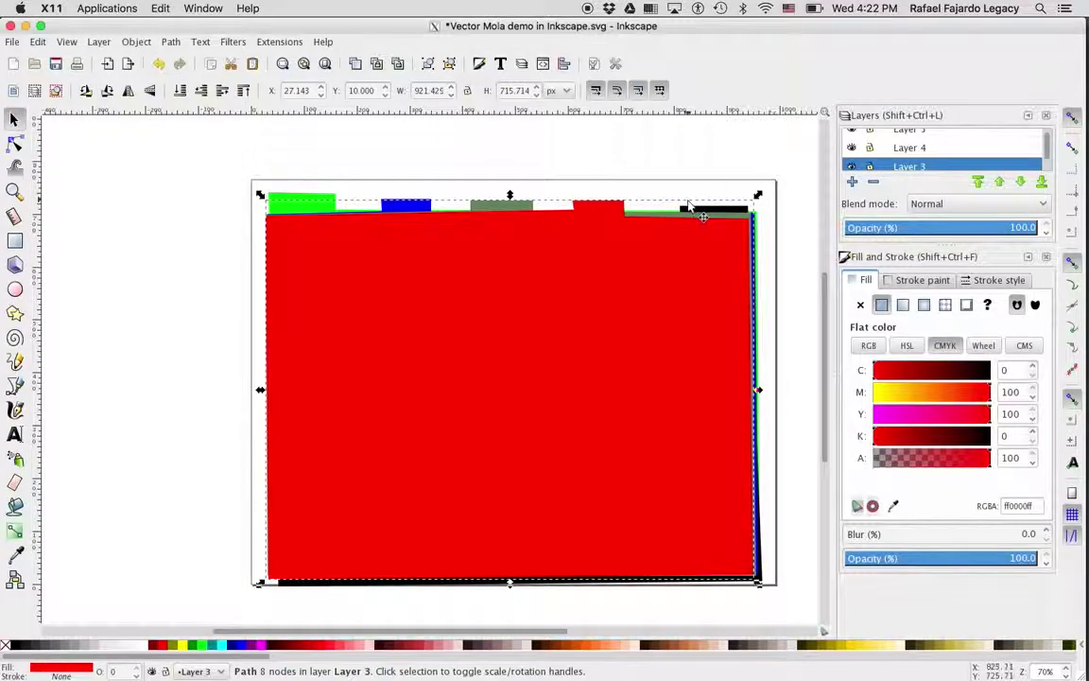
{"action": "left_click", "coordinate": [98, 41]}
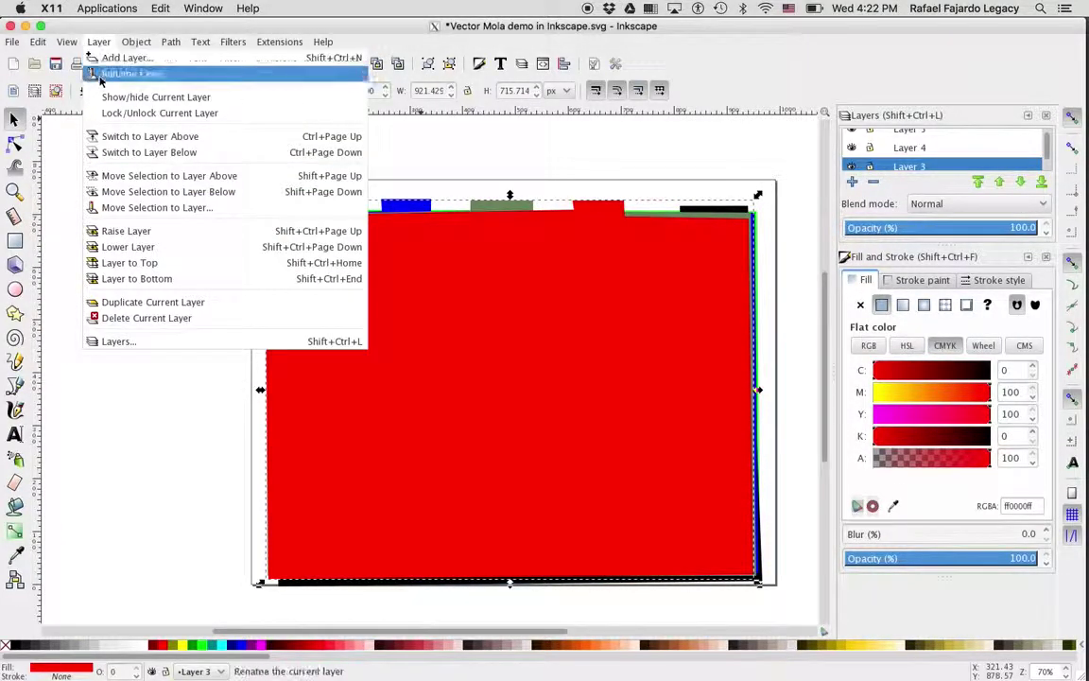
{"action": "left_click", "coordinate": [142, 176]}
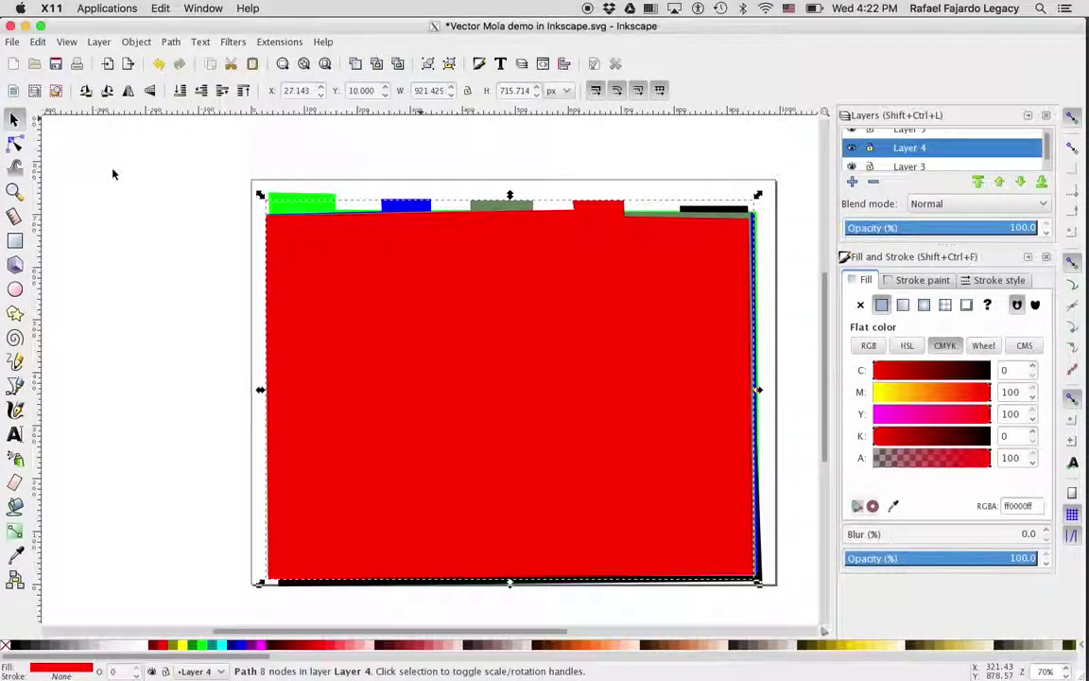
Step: Move the black sheet from Layer 1 up to Layer 5, on top of the red
{"action": "left_click", "coordinate": [699, 213]}
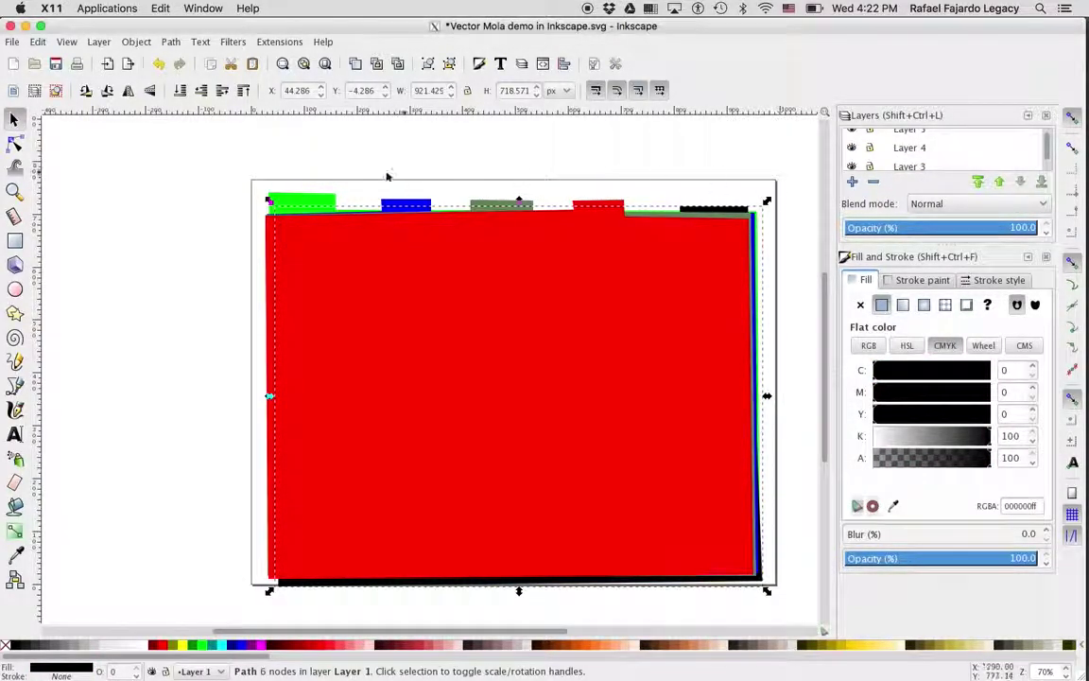
{"action": "left_click", "coordinate": [96, 43]}
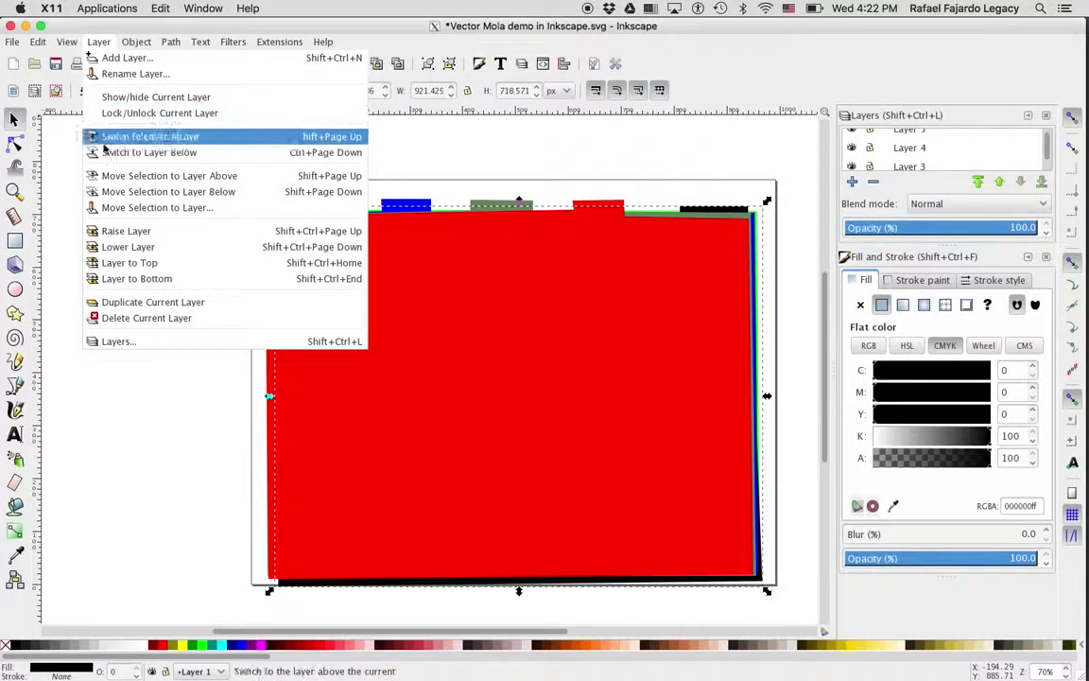
{"action": "left_click", "coordinate": [110, 176]}
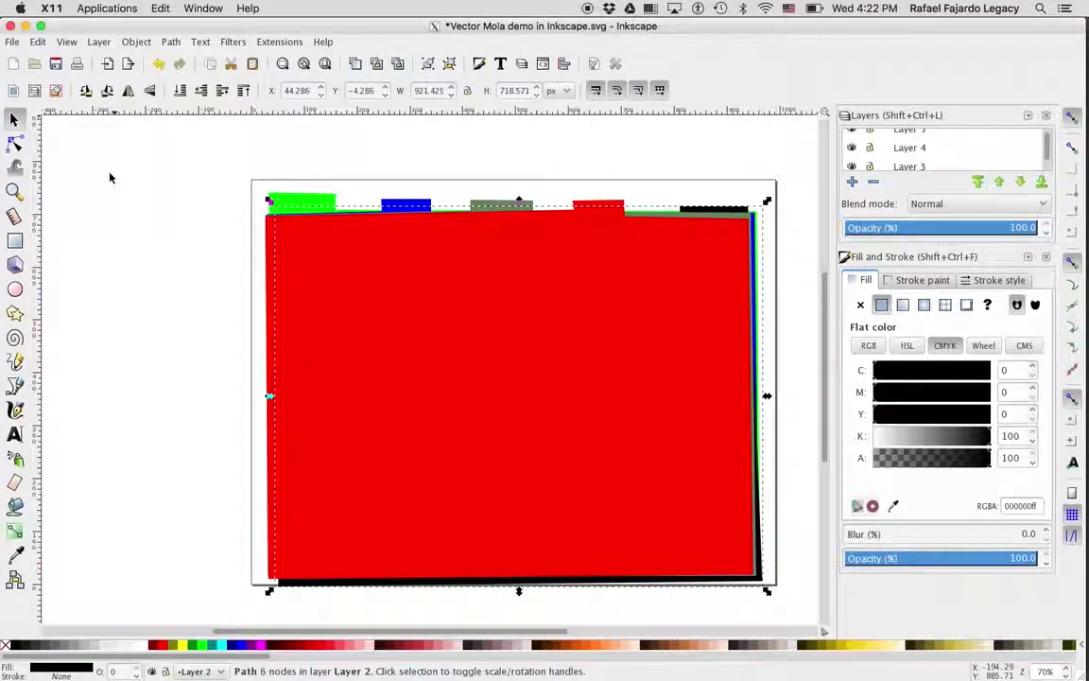
{"action": "left_click", "coordinate": [99, 43]}
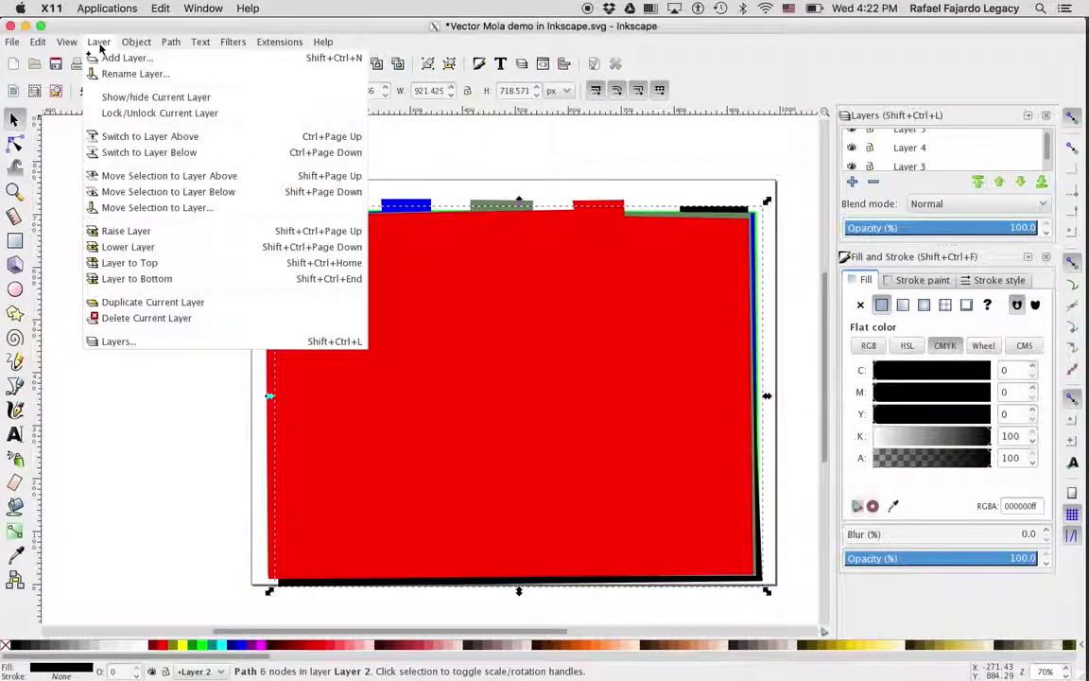
{"action": "left_click", "coordinate": [111, 175]}
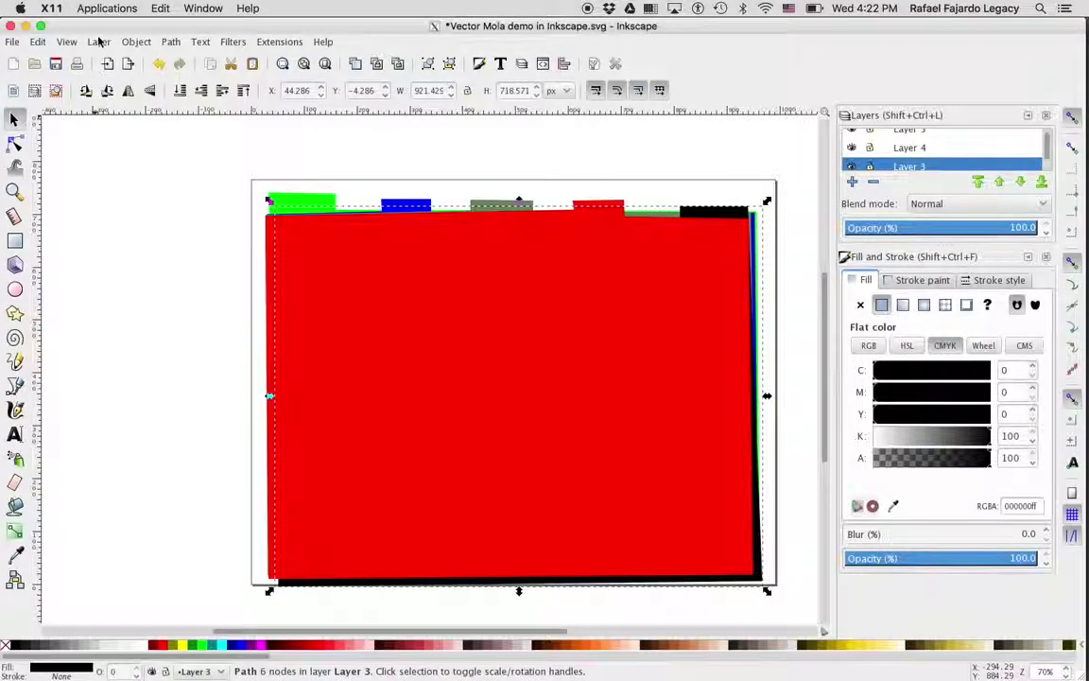
{"action": "left_click", "coordinate": [99, 41]}
{"action": "left_click", "coordinate": [112, 176]}
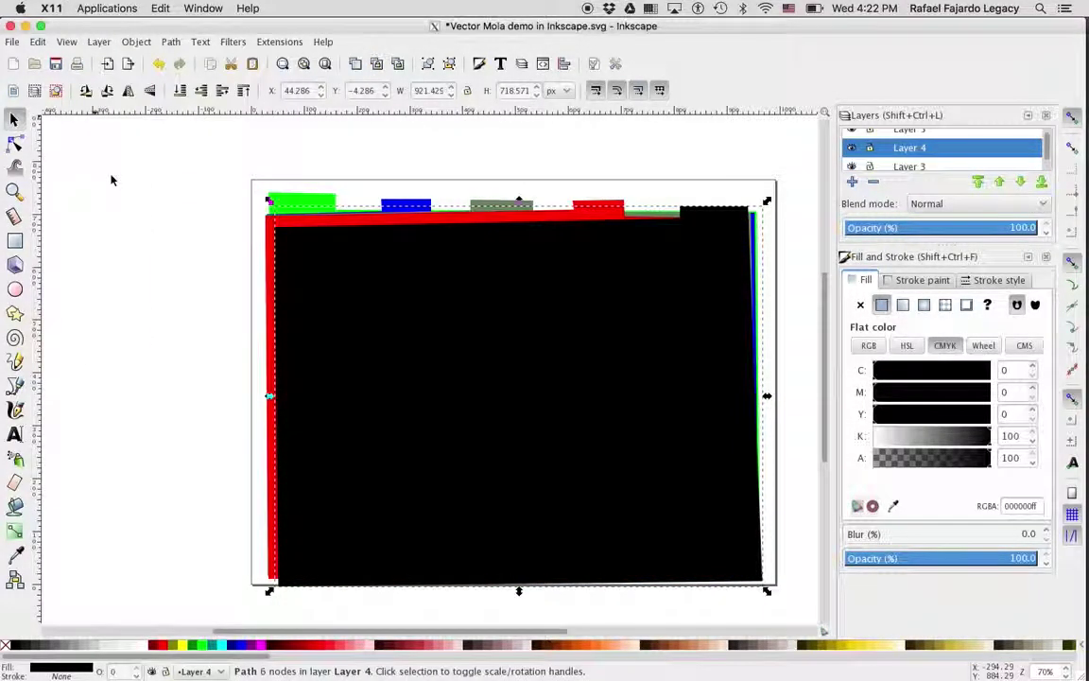
{"action": "left_click", "coordinate": [99, 41]}
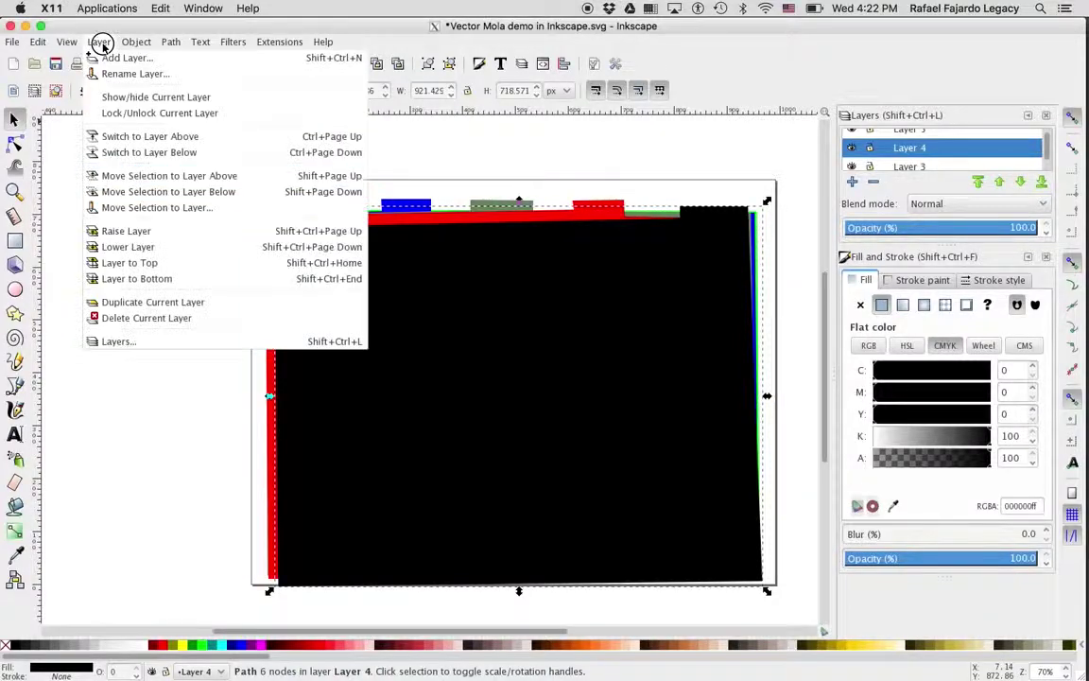
{"action": "left_click", "coordinate": [113, 176]}
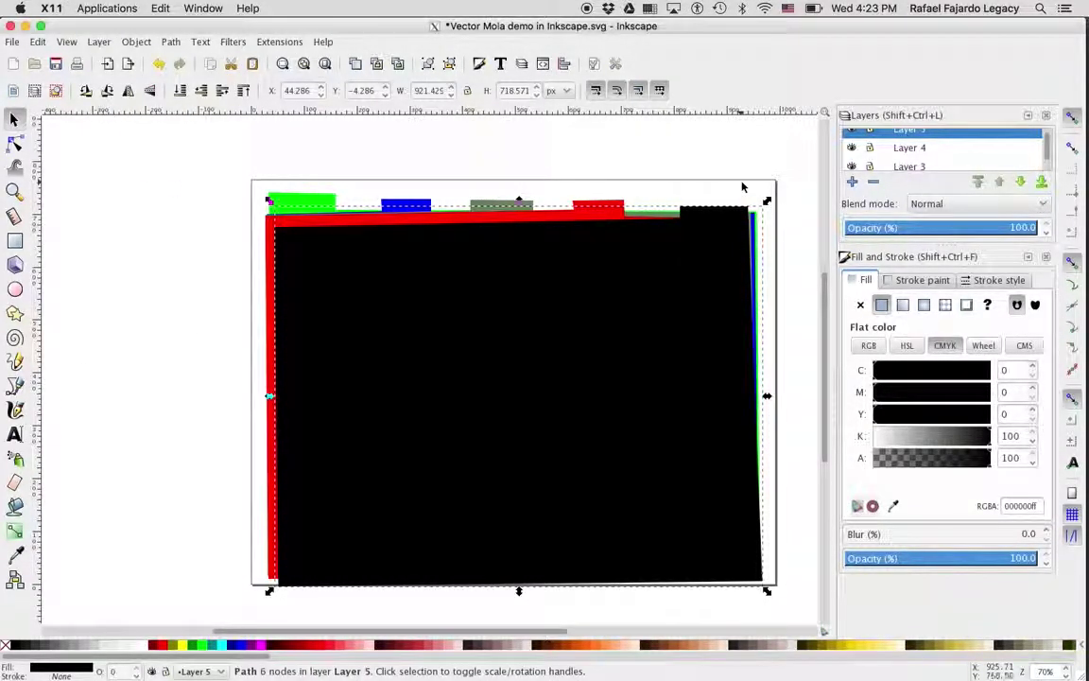
{"action": "left_click", "coordinate": [851, 149]}
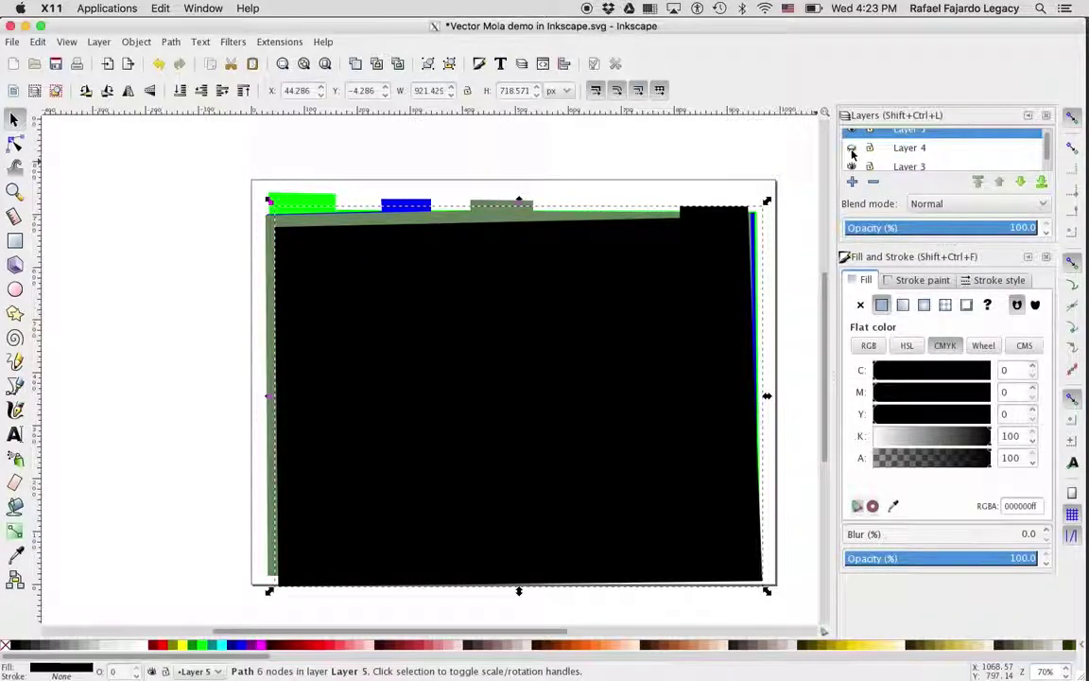
{"action": "left_click", "coordinate": [851, 149]}
{"action": "scroll", "coordinate": [852, 151], "scroll_direction": "up", "scroll_amount": 1}
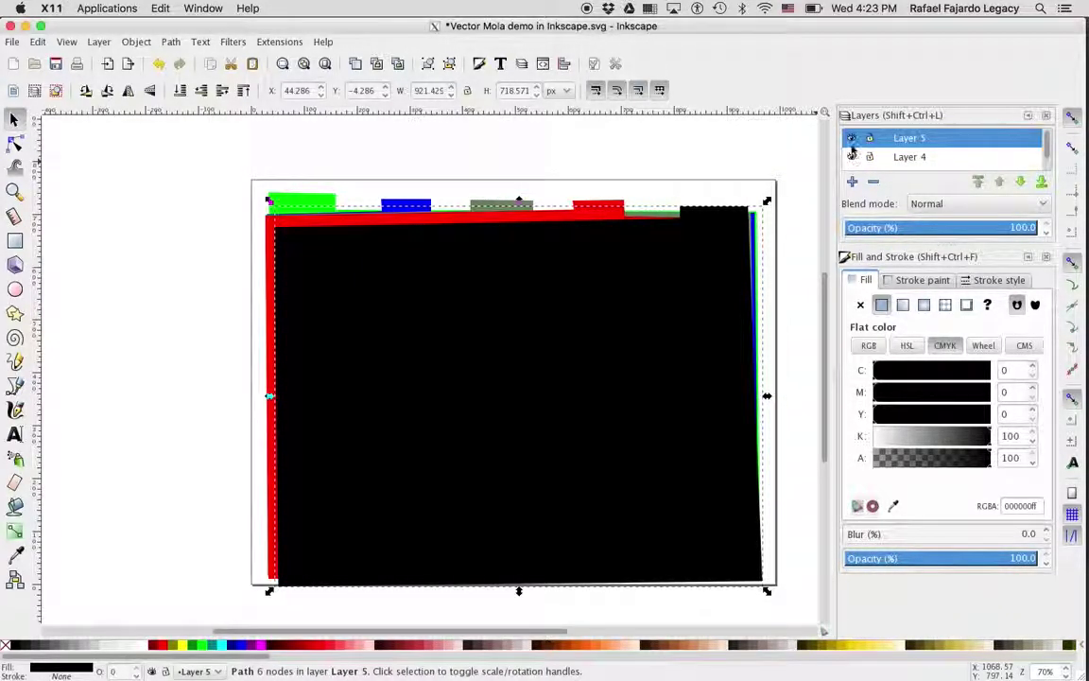
{"action": "left_click", "coordinate": [851, 140]}
{"action": "left_click", "coordinate": [851, 140]}
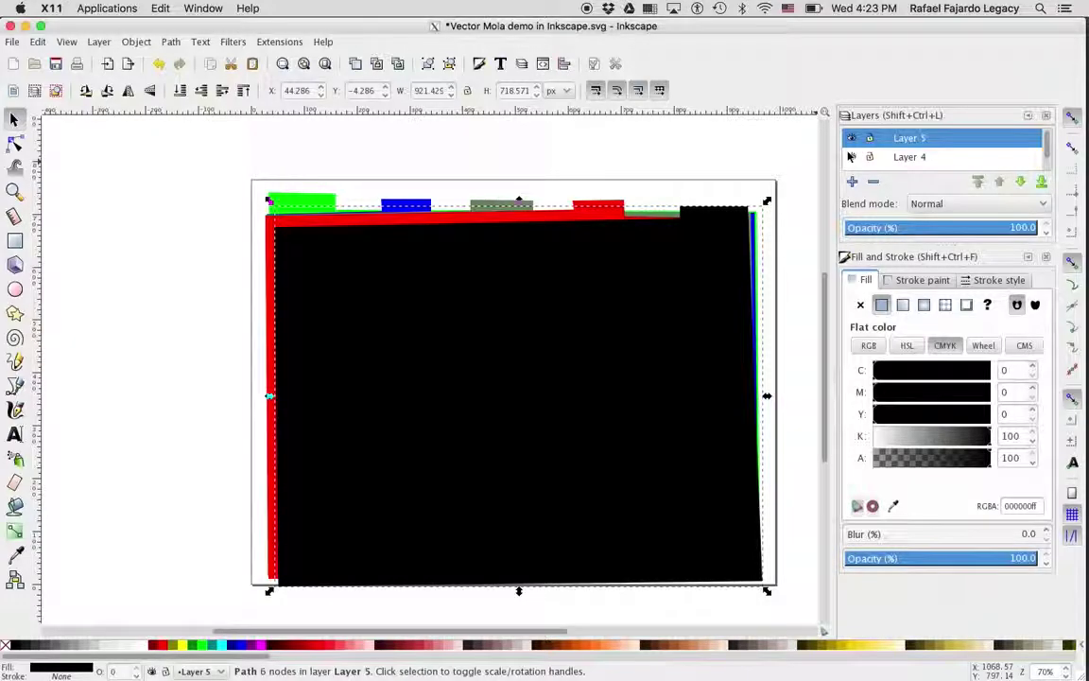
{"action": "left_click", "coordinate": [851, 157]}
{"action": "left_click", "coordinate": [851, 157]}
{"action": "scroll", "coordinate": [852, 160], "scroll_direction": "down", "scroll_amount": 1}
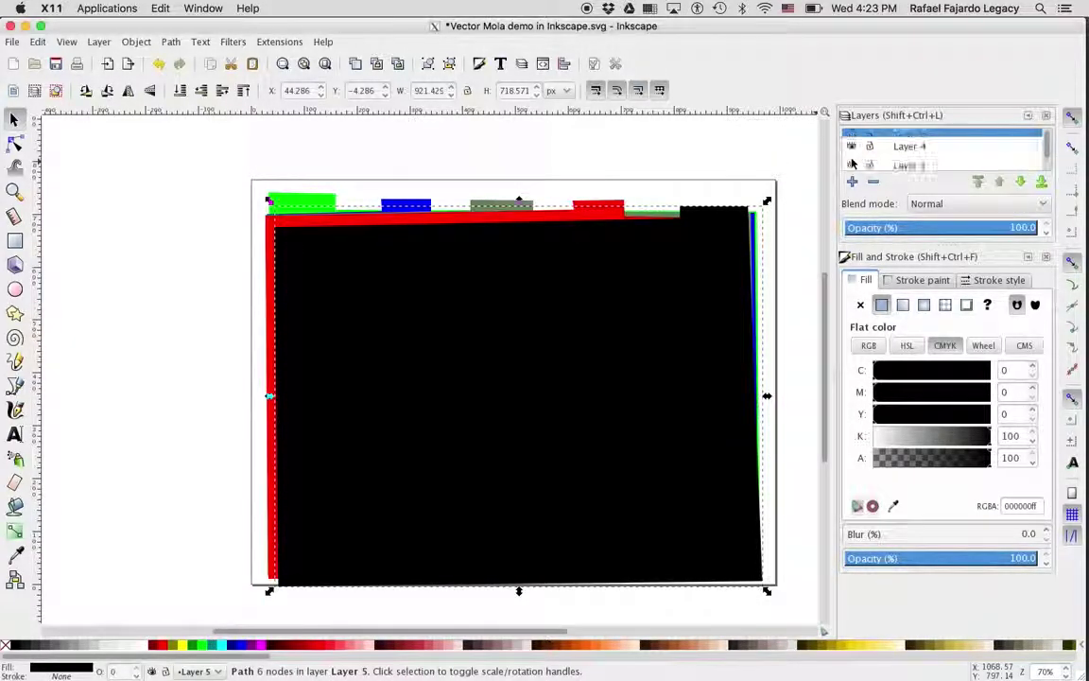
{"action": "left_click", "coordinate": [851, 165]}
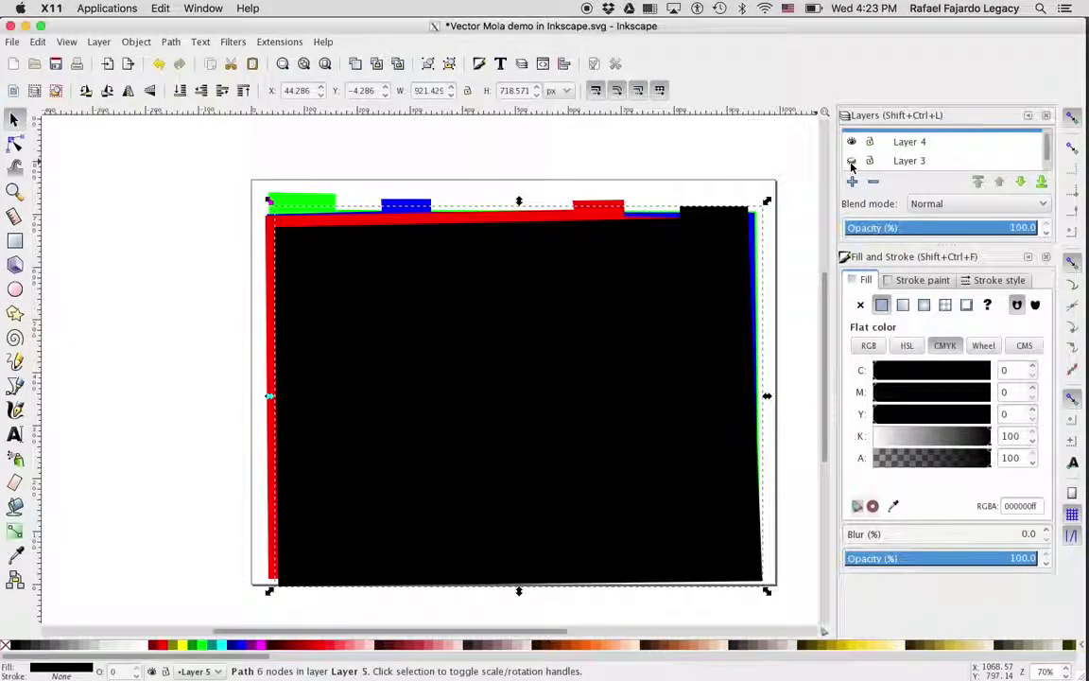
{"action": "left_click", "coordinate": [851, 161]}
{"action": "scroll", "coordinate": [852, 166], "scroll_direction": "down", "scroll_amount": 2}
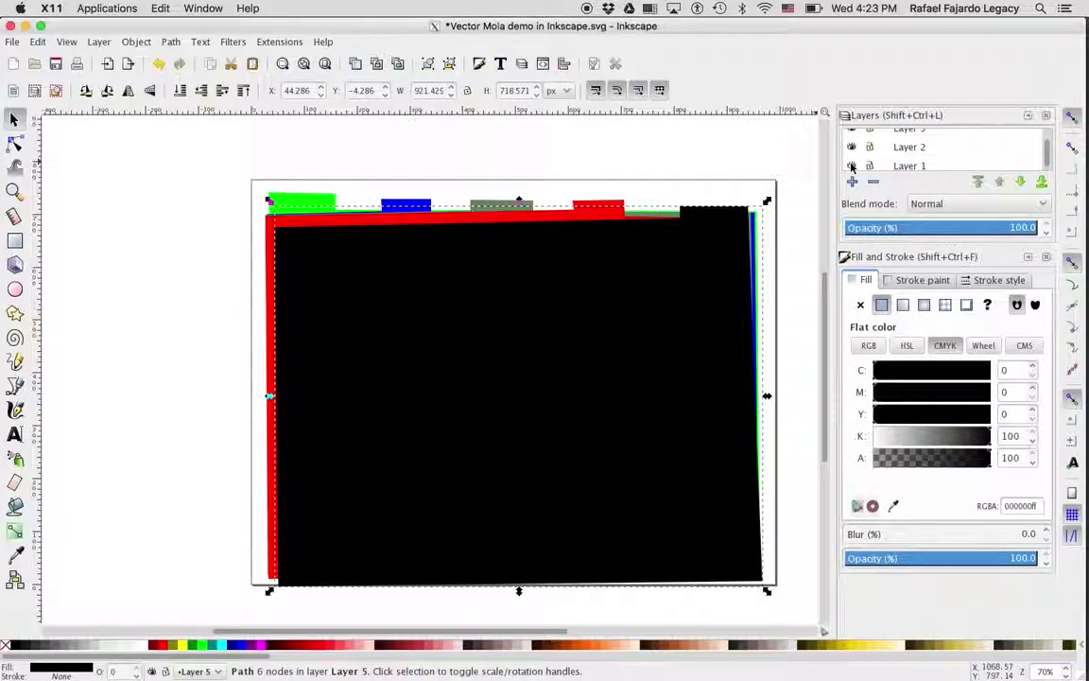
{"action": "left_click", "coordinate": [852, 149]}
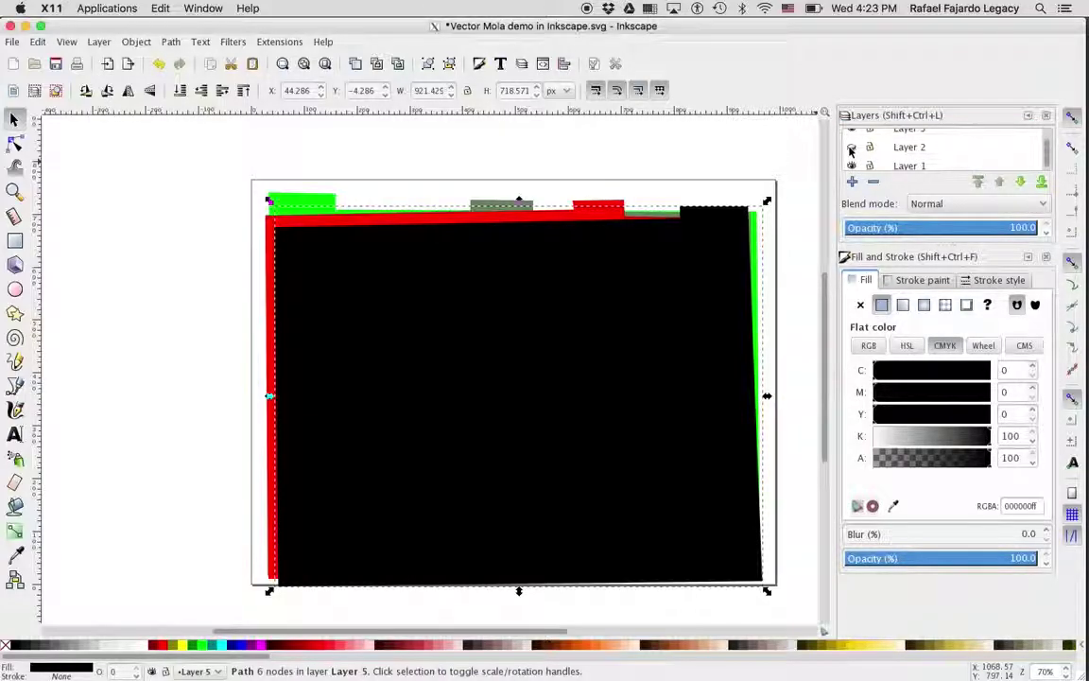
{"action": "left_click", "coordinate": [851, 148]}
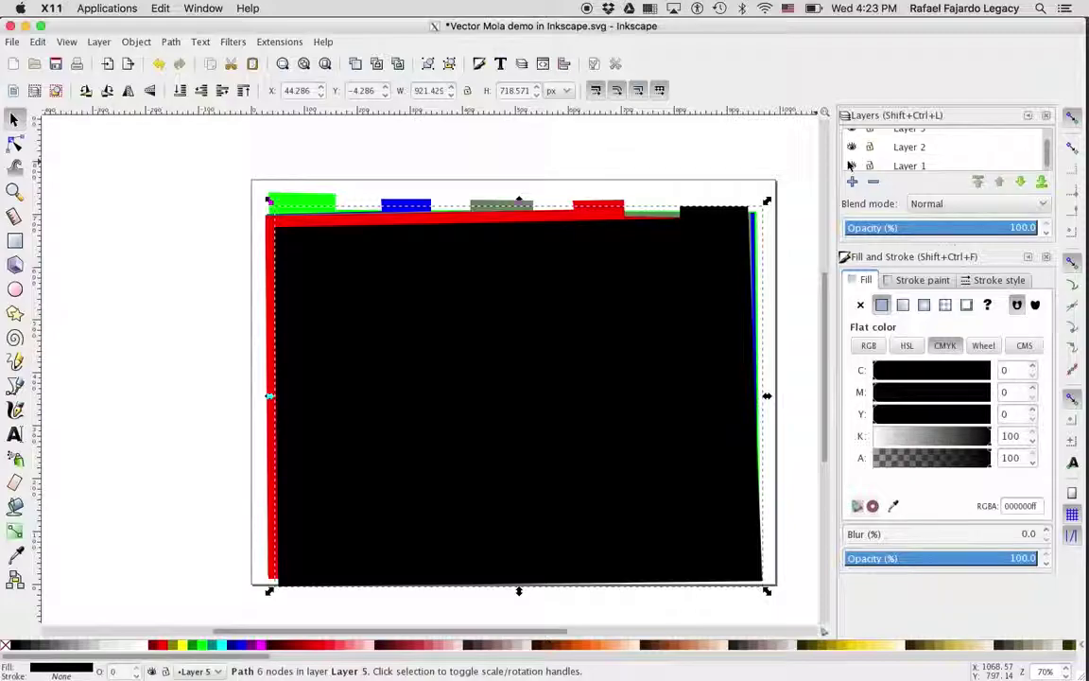
{"action": "scroll", "coordinate": [854, 168], "scroll_direction": "down", "scroll_amount": 1}
{"action": "left_click", "coordinate": [854, 168]}
{"action": "left_click", "coordinate": [854, 168]}
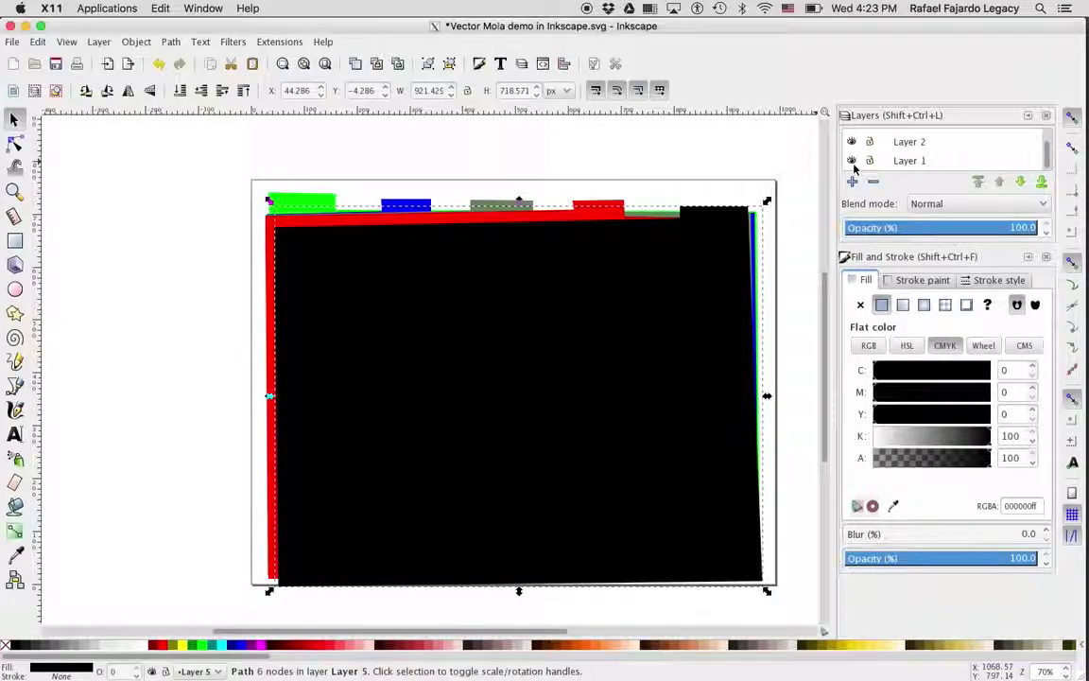
{"action": "left_click", "coordinate": [651, 192]}
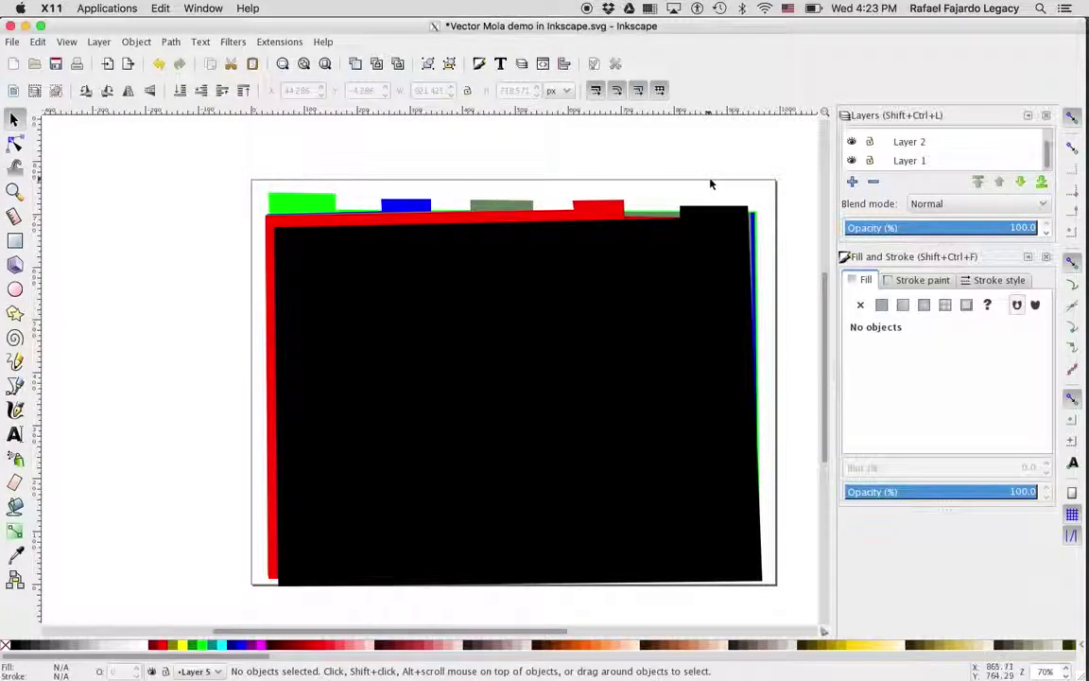
{"action": "left_click", "coordinate": [869, 162]}
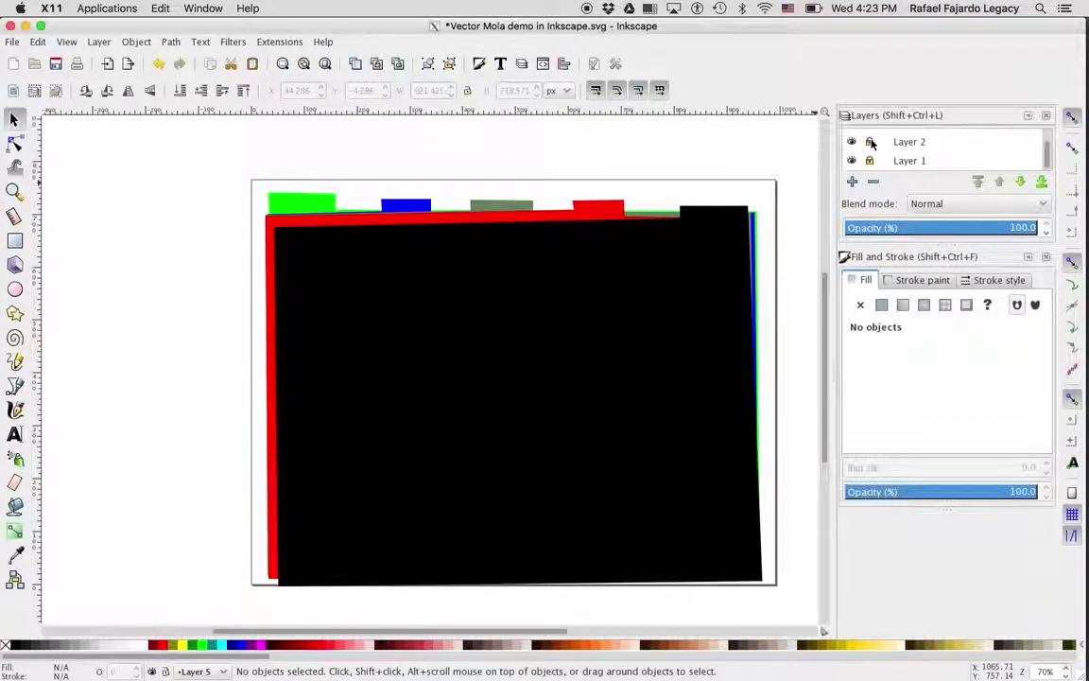
{"action": "scroll", "coordinate": [871, 142], "scroll_direction": "up", "scroll_amount": 1}
{"action": "scroll", "coordinate": [872, 140], "scroll_direction": "up", "scroll_amount": 2}
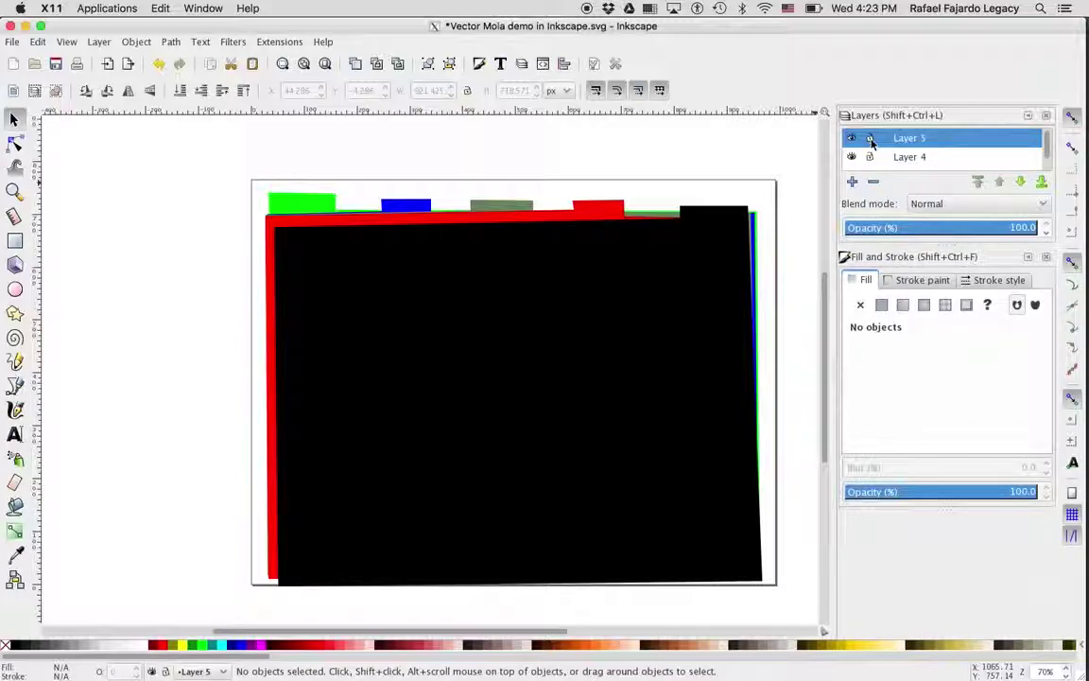
{"action": "scroll", "coordinate": [871, 159], "scroll_direction": "down", "scroll_amount": 3}
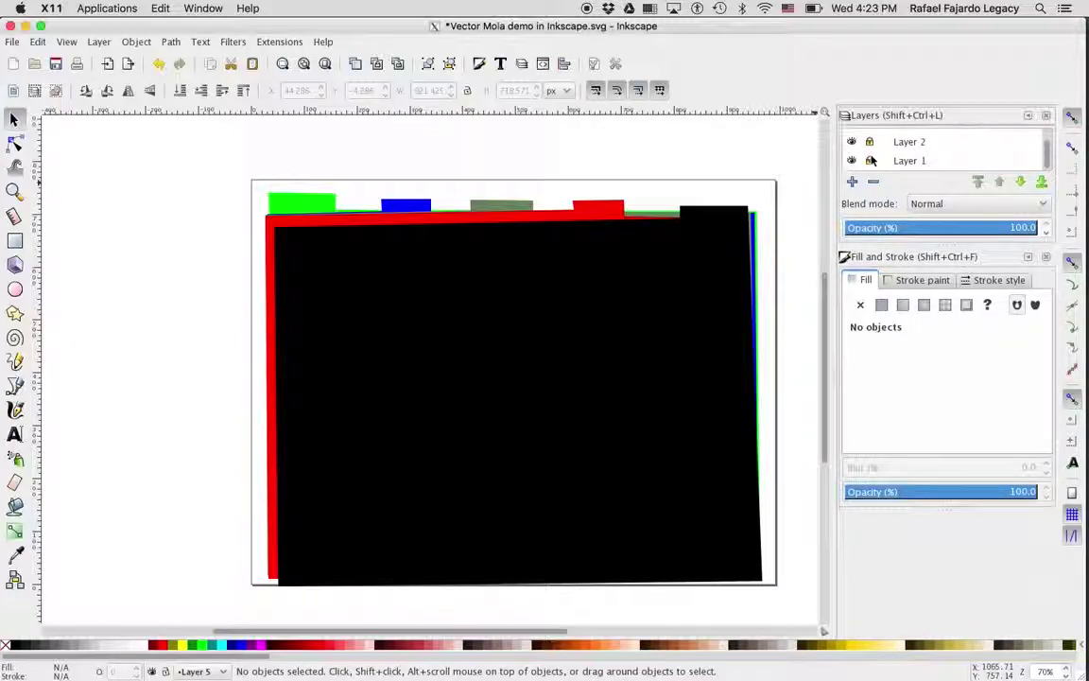
{"action": "scroll", "coordinate": [872, 159], "scroll_direction": "up", "scroll_amount": 1}
{"action": "scroll", "coordinate": [872, 160], "scroll_direction": "up", "scroll_amount": 1}
{"action": "scroll", "coordinate": [872, 160], "scroll_direction": "up", "scroll_amount": 1}
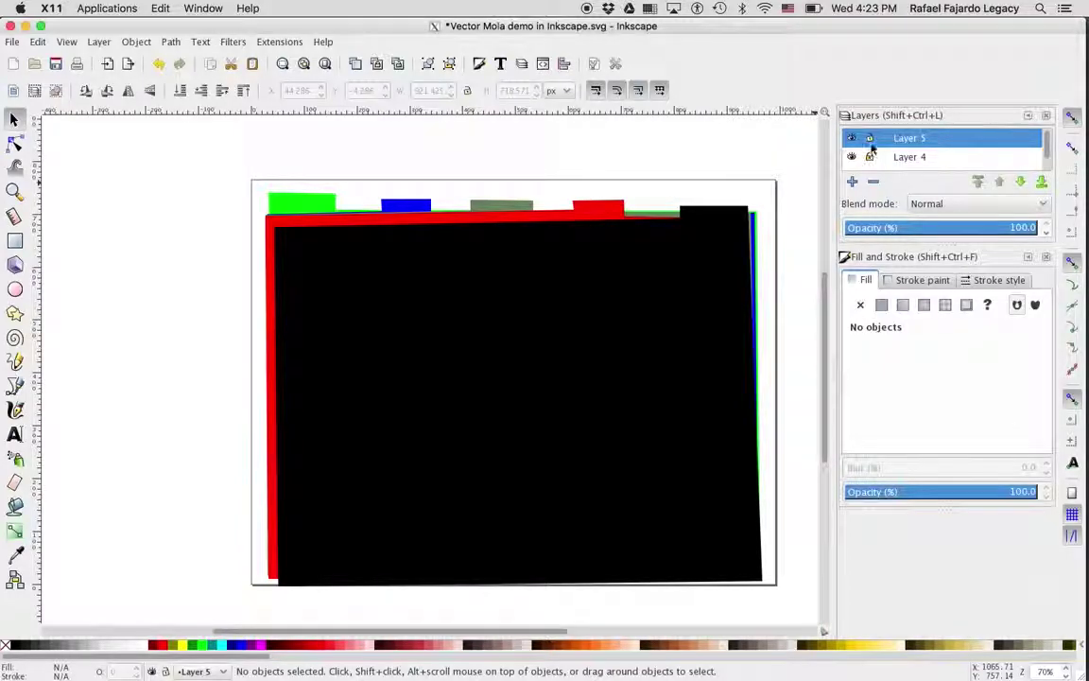
{"action": "scroll", "coordinate": [874, 164], "scroll_direction": "down", "scroll_amount": 1}
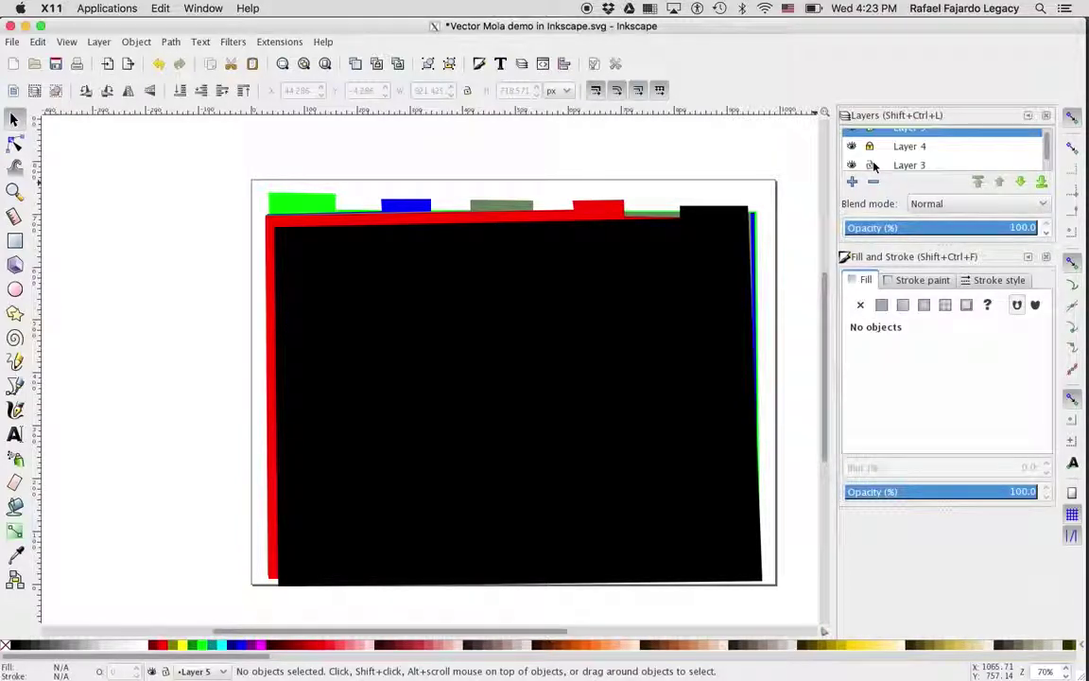
{"action": "scroll", "coordinate": [874, 165], "scroll_direction": "up", "scroll_amount": 1}
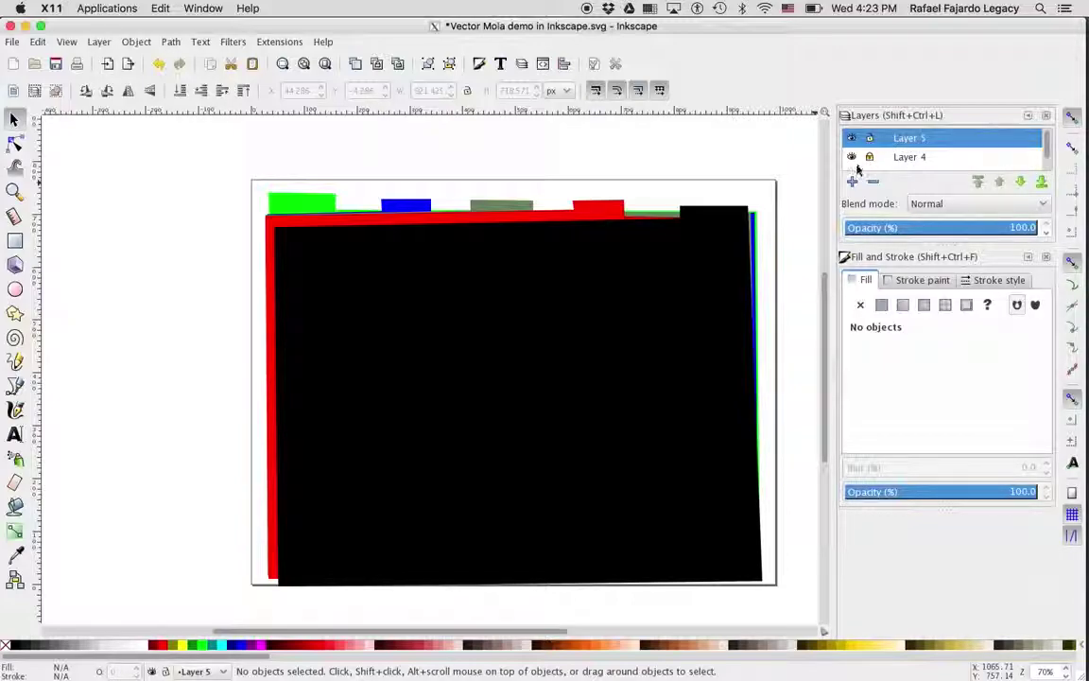
{"action": "left_click", "coordinate": [851, 158]}
{"action": "left_click", "coordinate": [851, 158]}
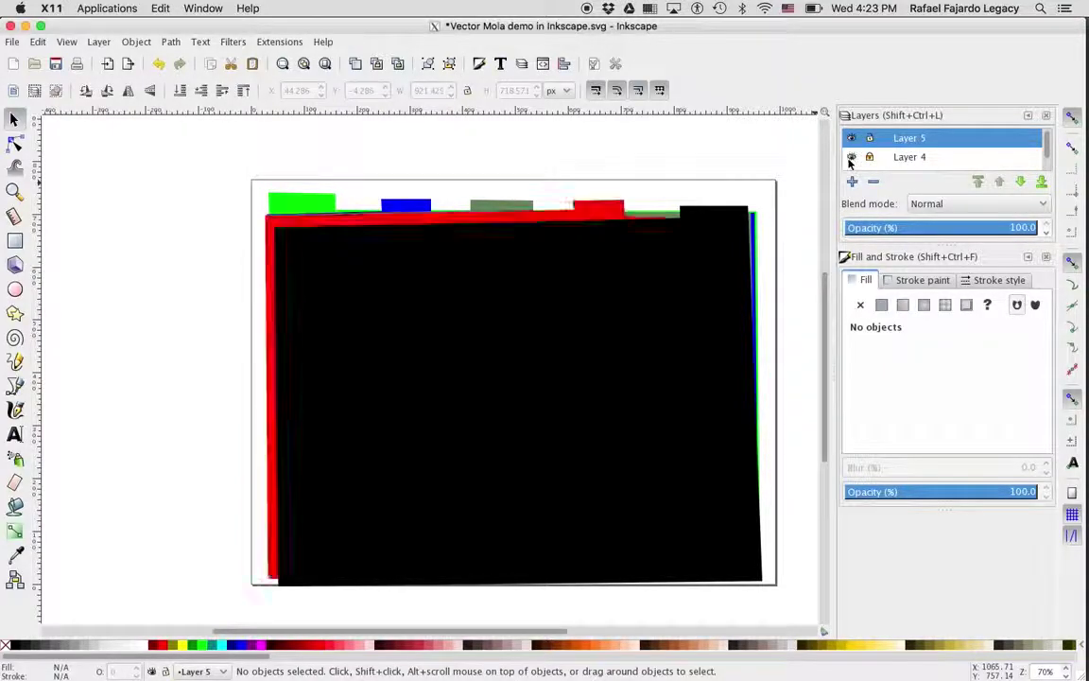
{"action": "scroll", "coordinate": [851, 163], "scroll_direction": "down", "scroll_amount": 1}
{"action": "scroll", "coordinate": [850, 163], "scroll_direction": "up", "scroll_amount": 1}
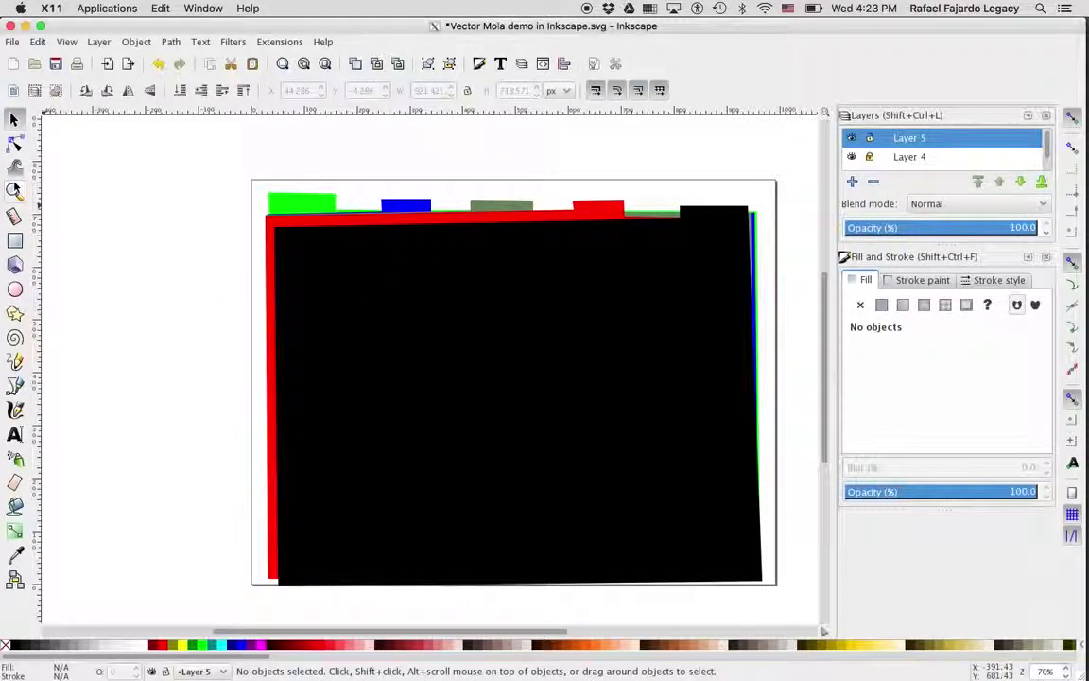
Step: With the Bezier tool, trace the fish's nose and curved back up to the upper tail tip
{"action": "left_click", "coordinate": [15, 391]}
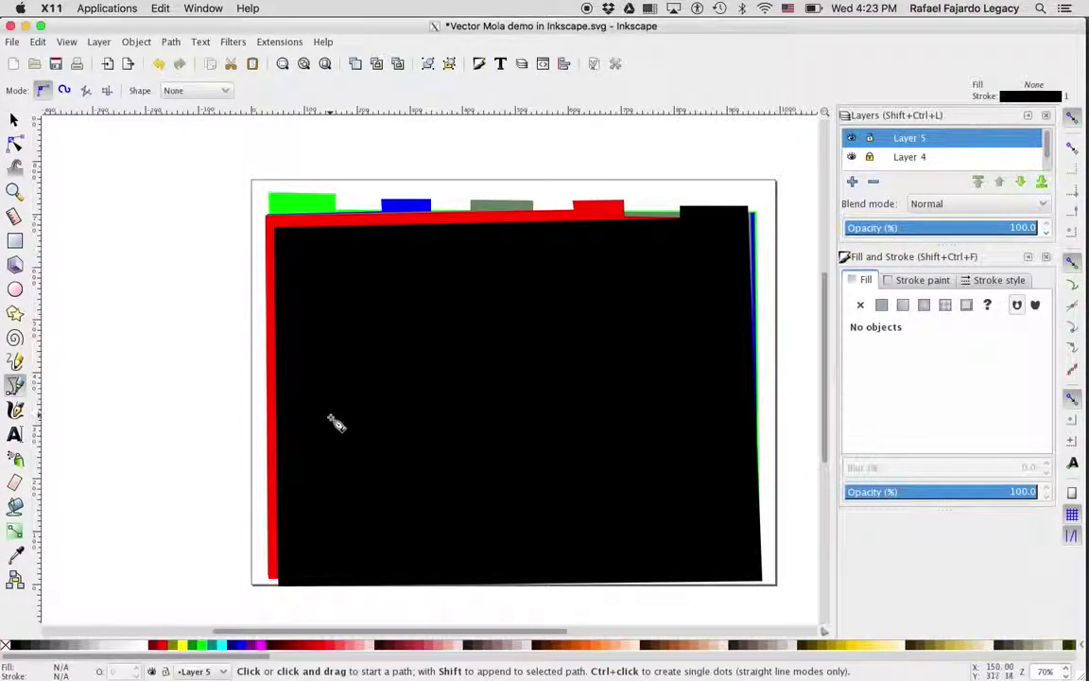
{"action": "left_click", "coordinate": [316, 407]}
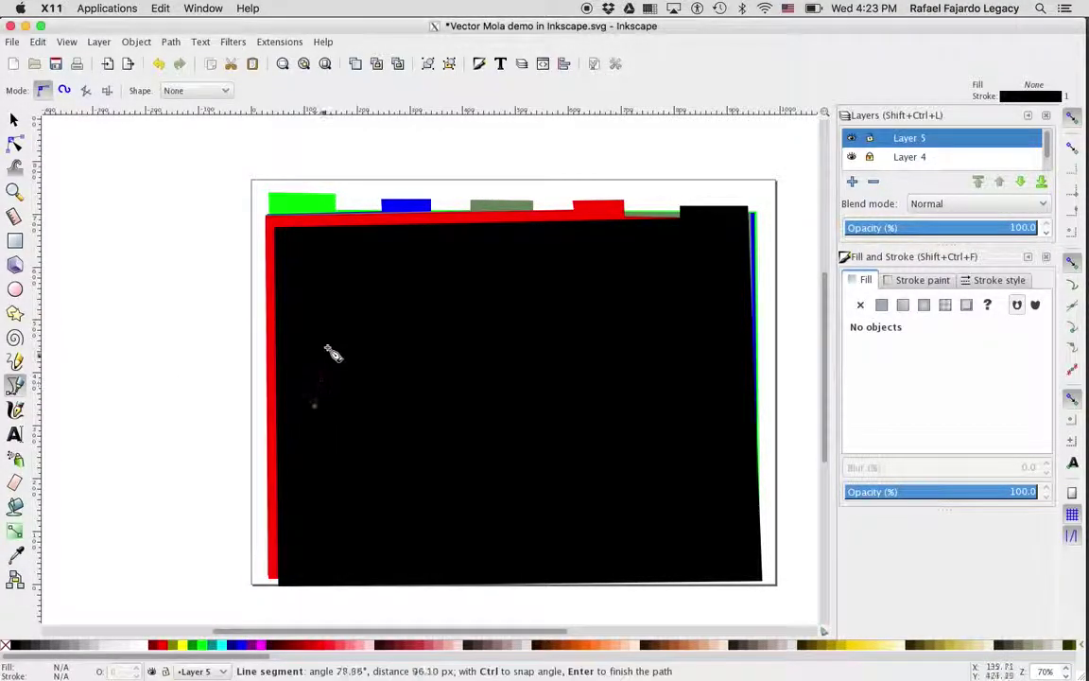
{"action": "left_click_drag", "start_coordinate": [360, 320], "coordinate": [391, 304]}
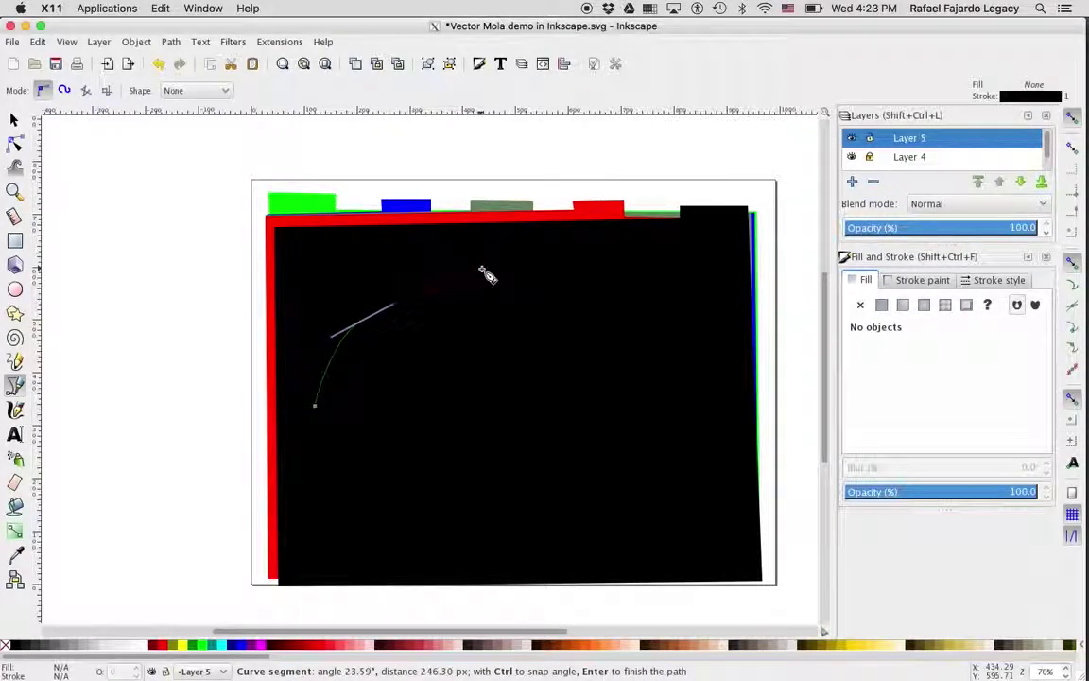
{"action": "left_click_drag", "start_coordinate": [483, 268], "coordinate": [511, 268]}
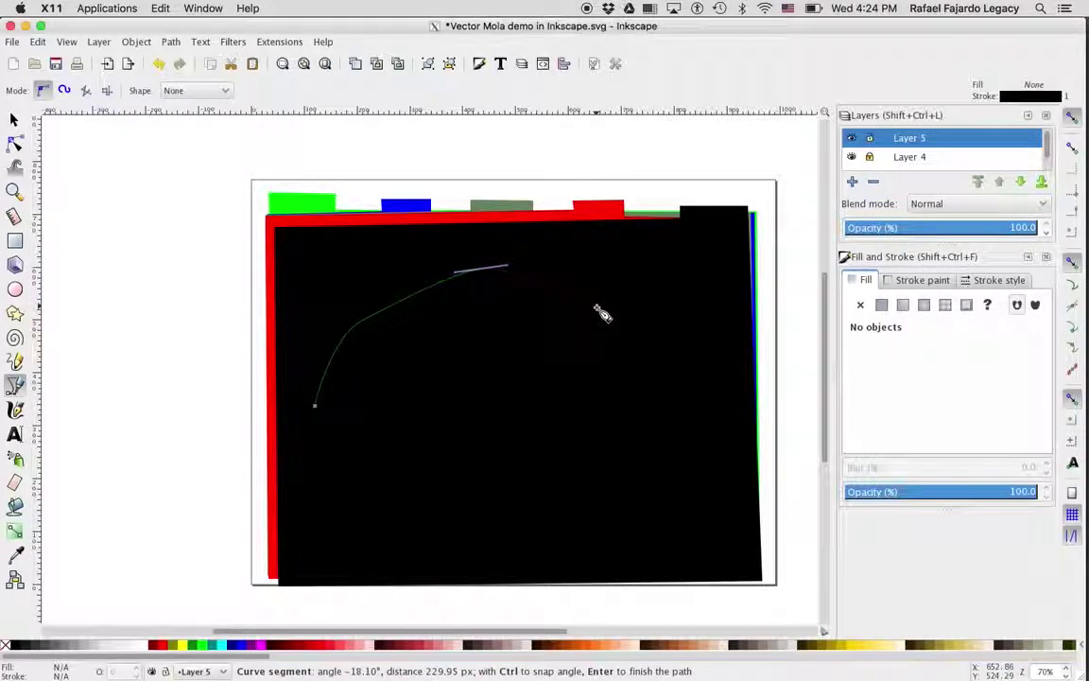
{"action": "left_click", "coordinate": [598, 308]}
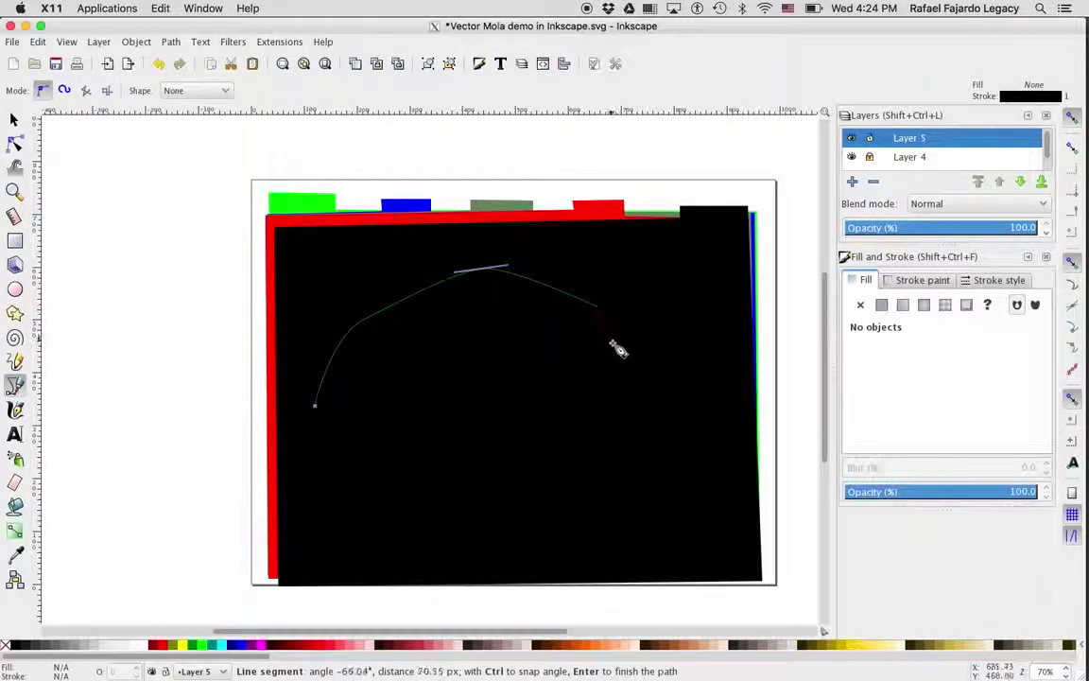
{"action": "left_click", "coordinate": [614, 348]}
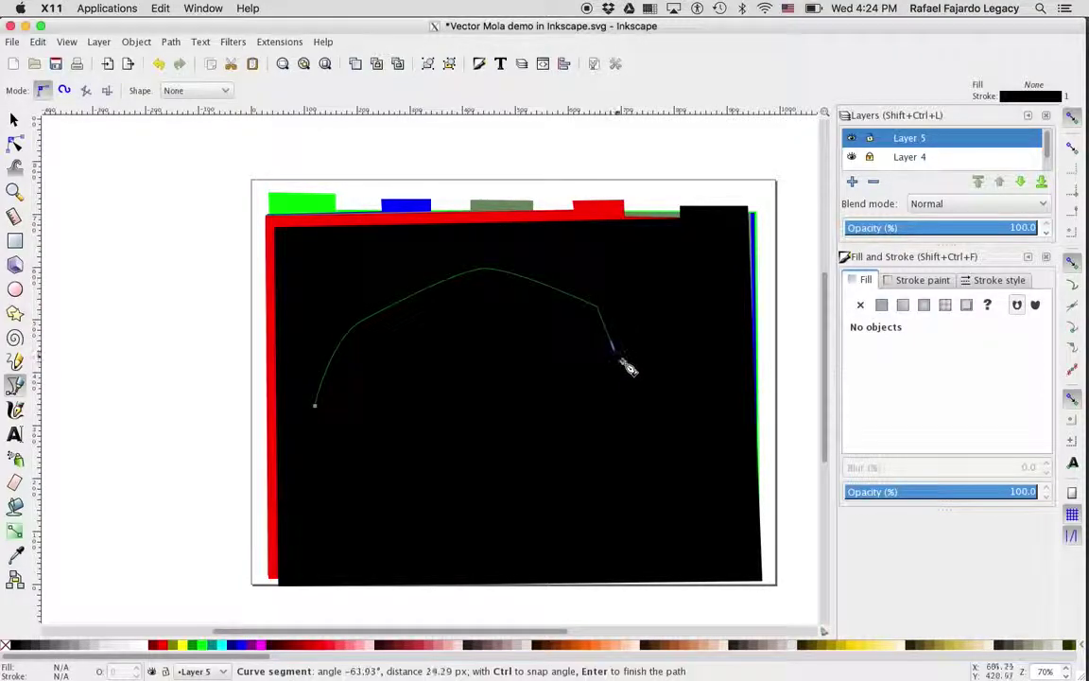
{"action": "left_click_drag", "start_coordinate": [623, 358], "coordinate": [625, 367]}
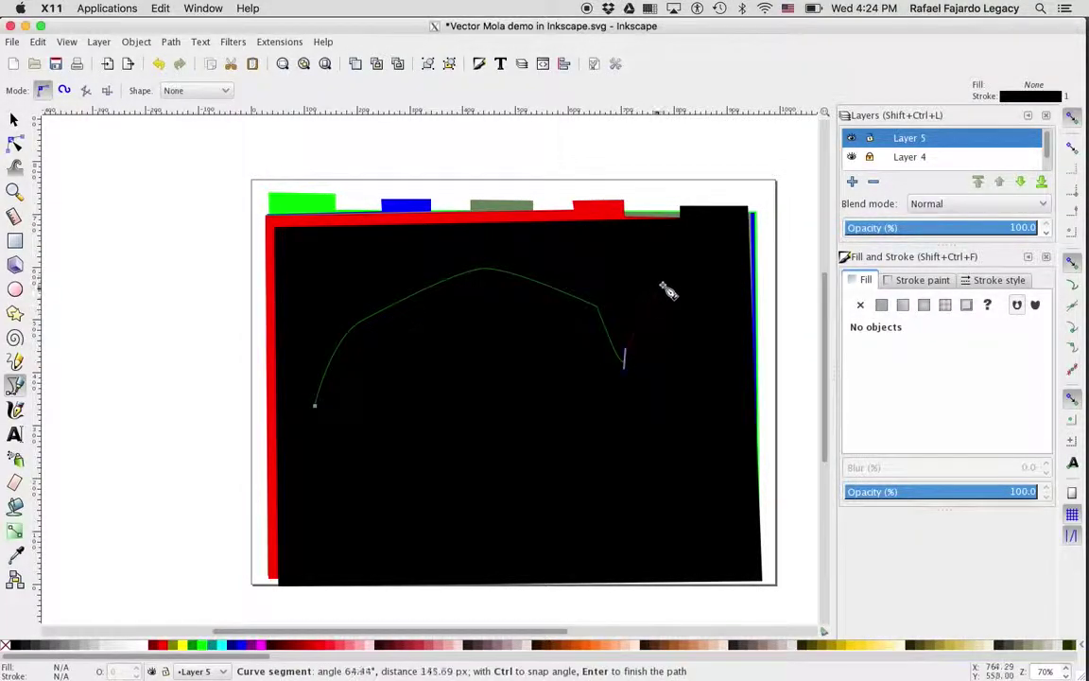
{"action": "left_click_drag", "start_coordinate": [654, 279], "coordinate": [666, 274]}
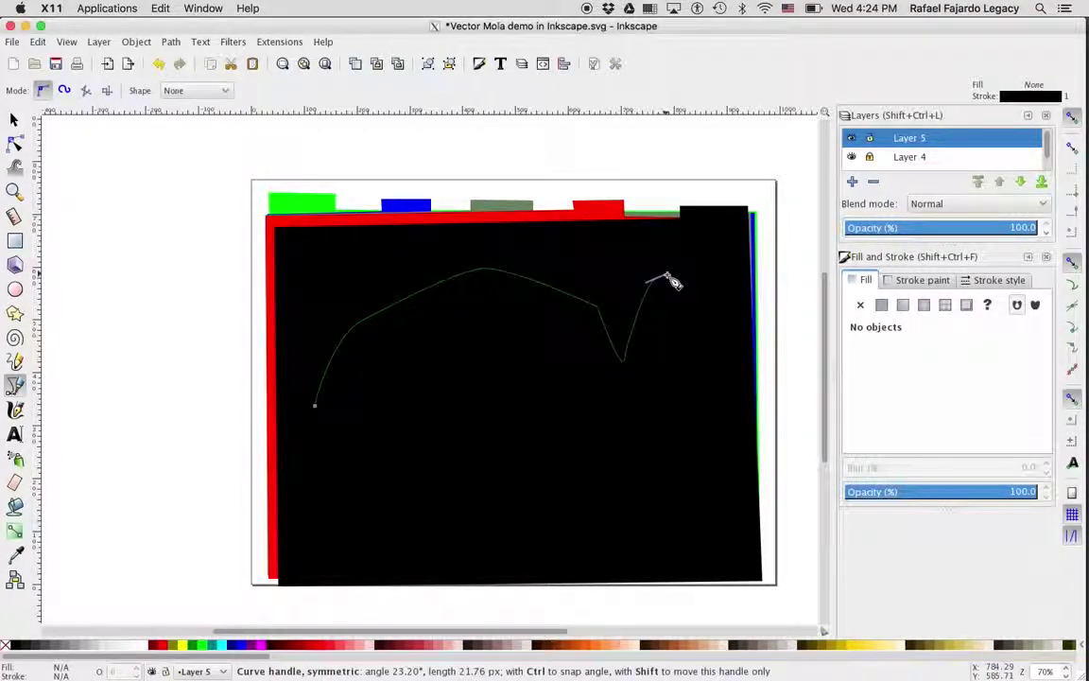
{"action": "left_click", "coordinate": [725, 250]}
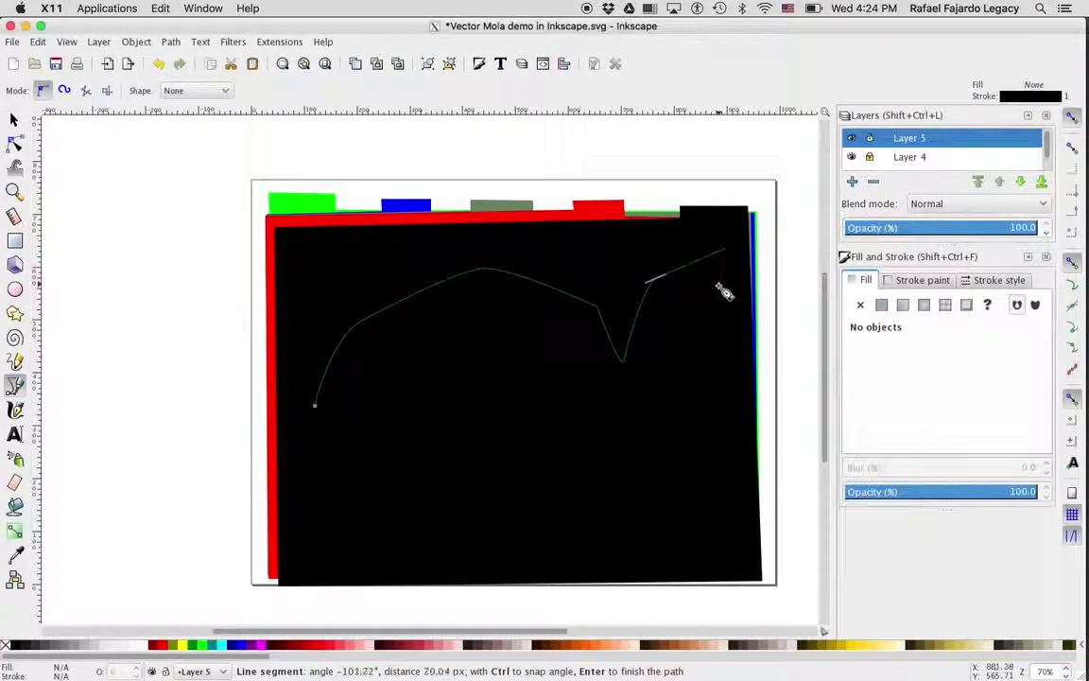
Step: Trace the forked tail's outer edge, middle notch and lower tip, then curve back toward the body
{"action": "left_click_drag", "start_coordinate": [716, 299], "coordinate": [715, 317]}
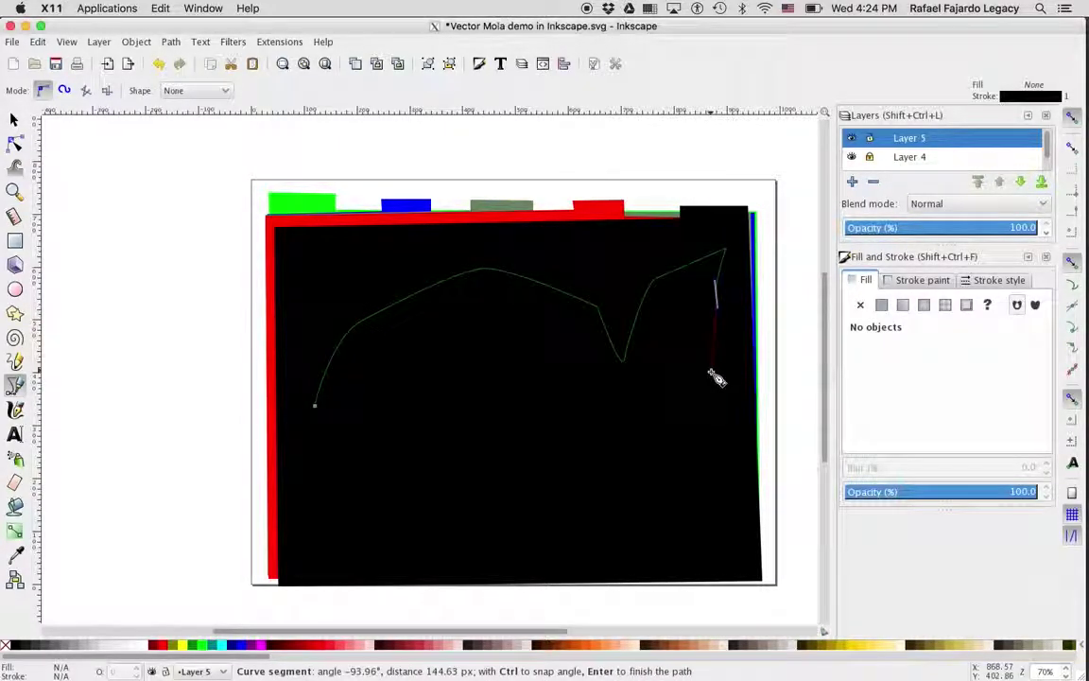
{"action": "left_click_drag", "start_coordinate": [716, 377], "coordinate": [705, 384]}
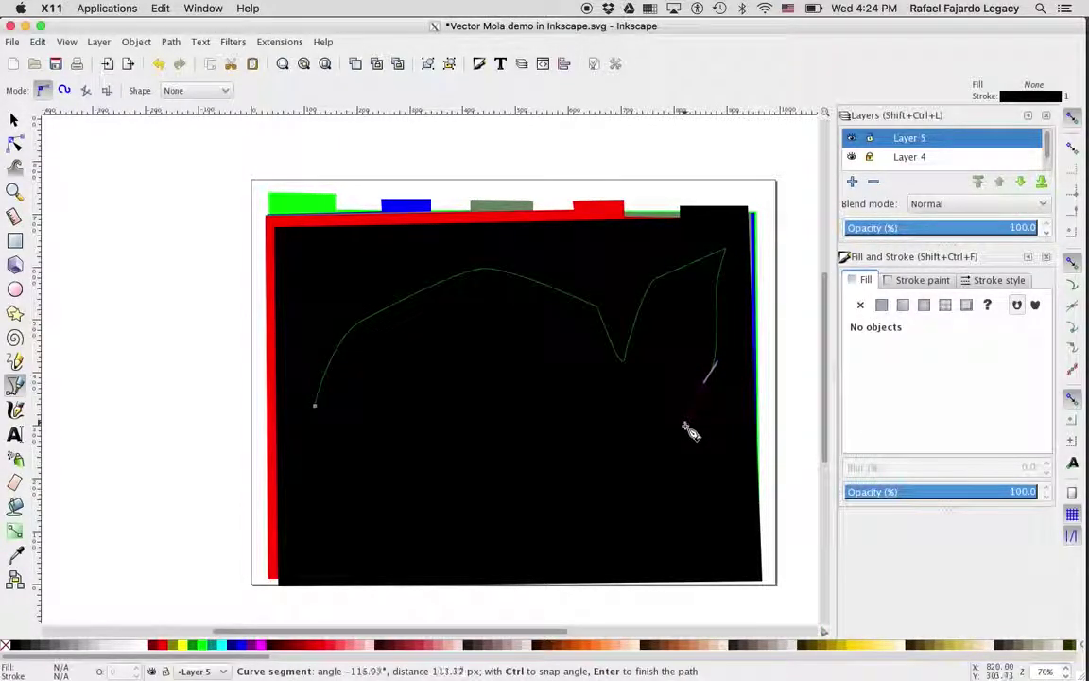
{"action": "left_click", "coordinate": [687, 430]}
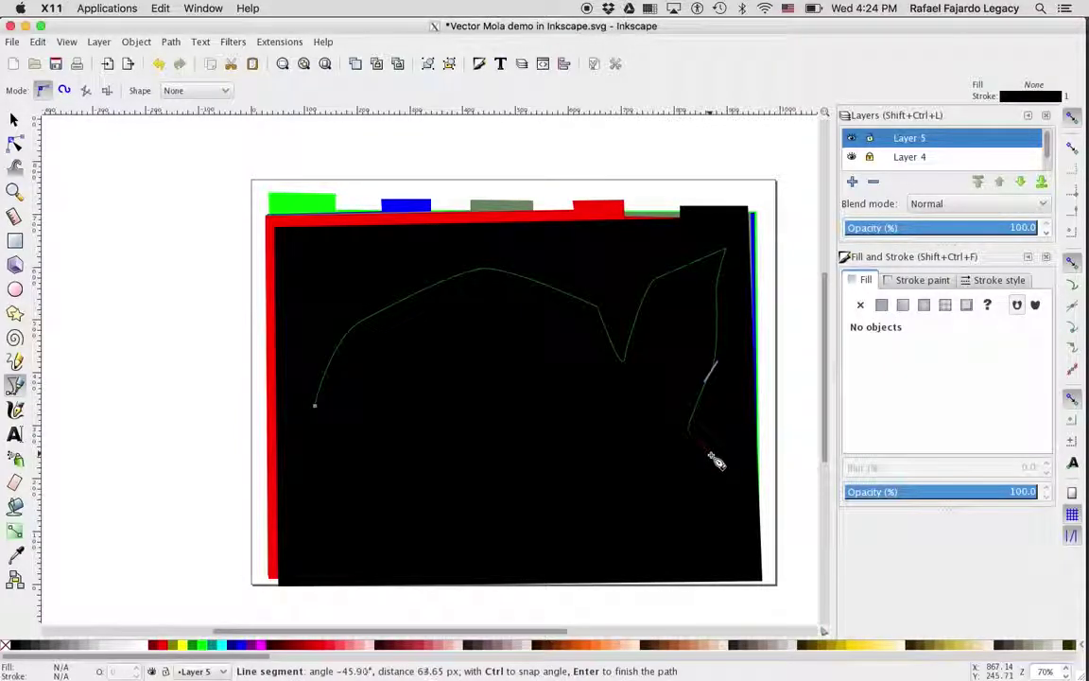
{"action": "left_click_drag", "start_coordinate": [712, 458], "coordinate": [715, 461]}
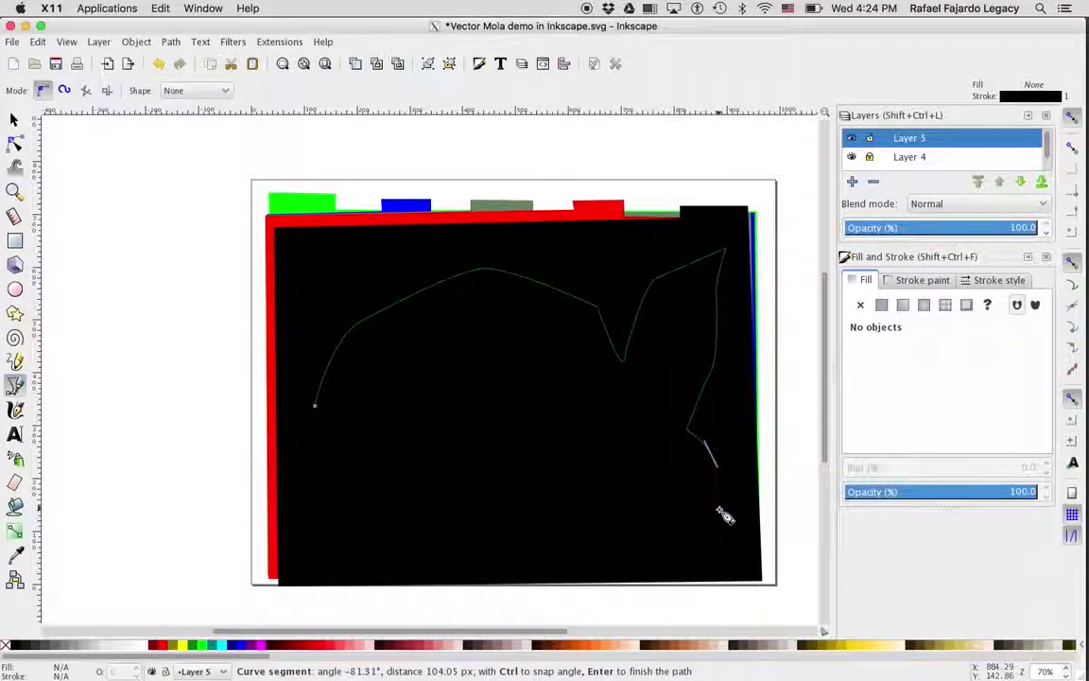
{"action": "left_click_drag", "start_coordinate": [719, 513], "coordinate": [721, 512]}
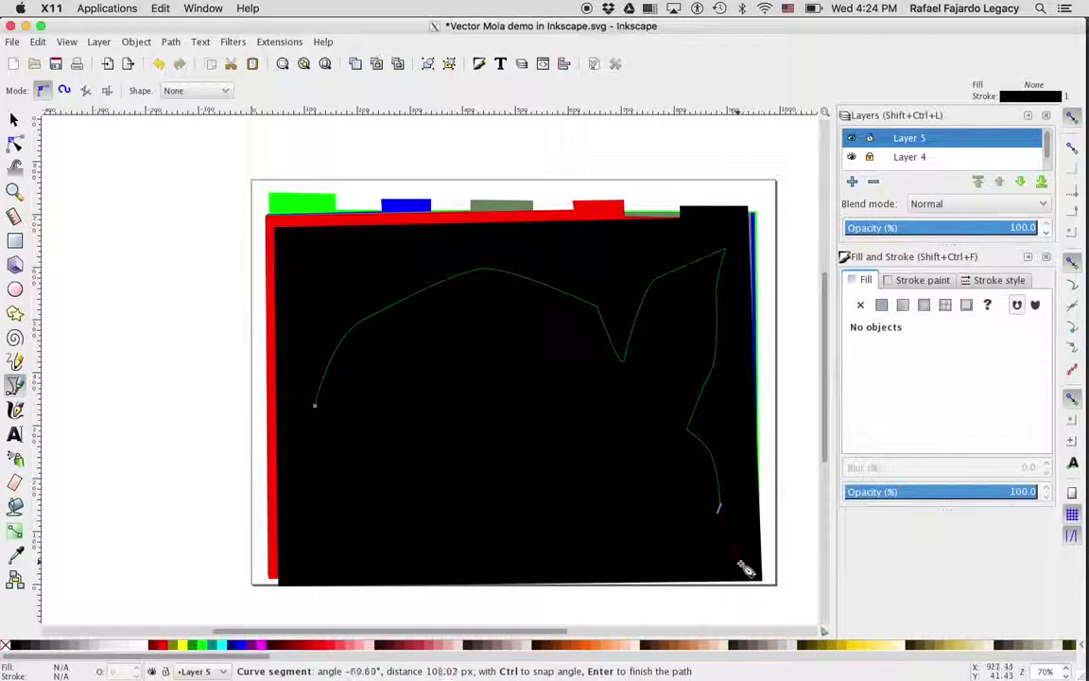
{"action": "left_click", "coordinate": [743, 565]}
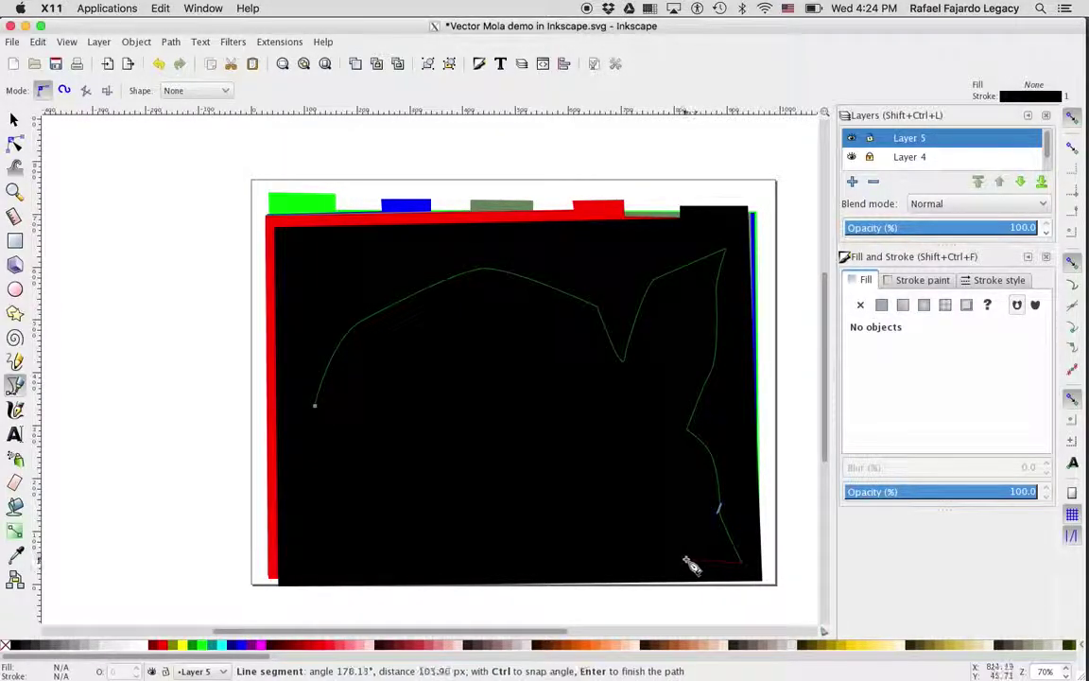
{"action": "left_click_drag", "start_coordinate": [683, 560], "coordinate": [668, 552]}
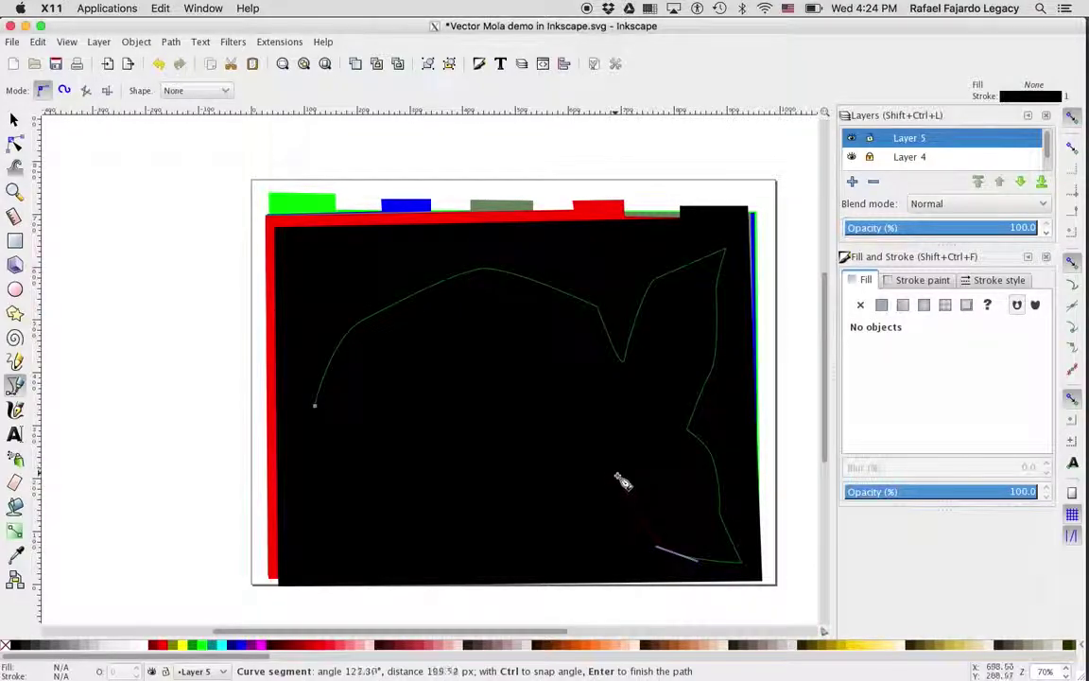
{"action": "left_click_drag", "start_coordinate": [622, 473], "coordinate": [615, 463]}
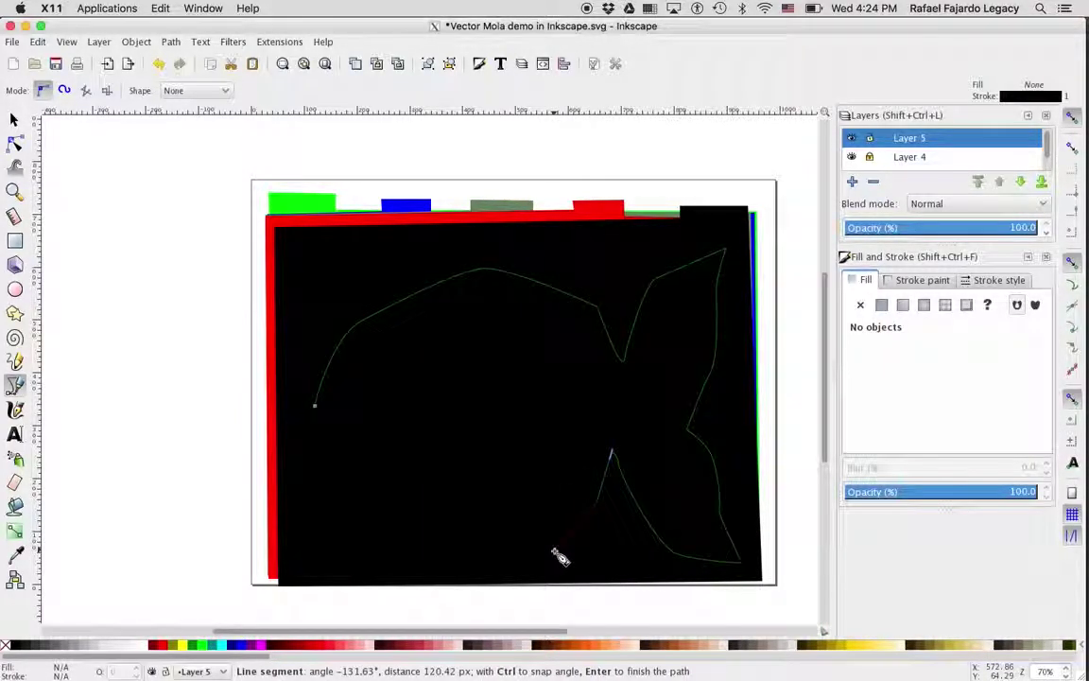
Step: Trace the belly fin and belly back to the nose, closing the fish outline
{"action": "left_click", "coordinate": [537, 540]}
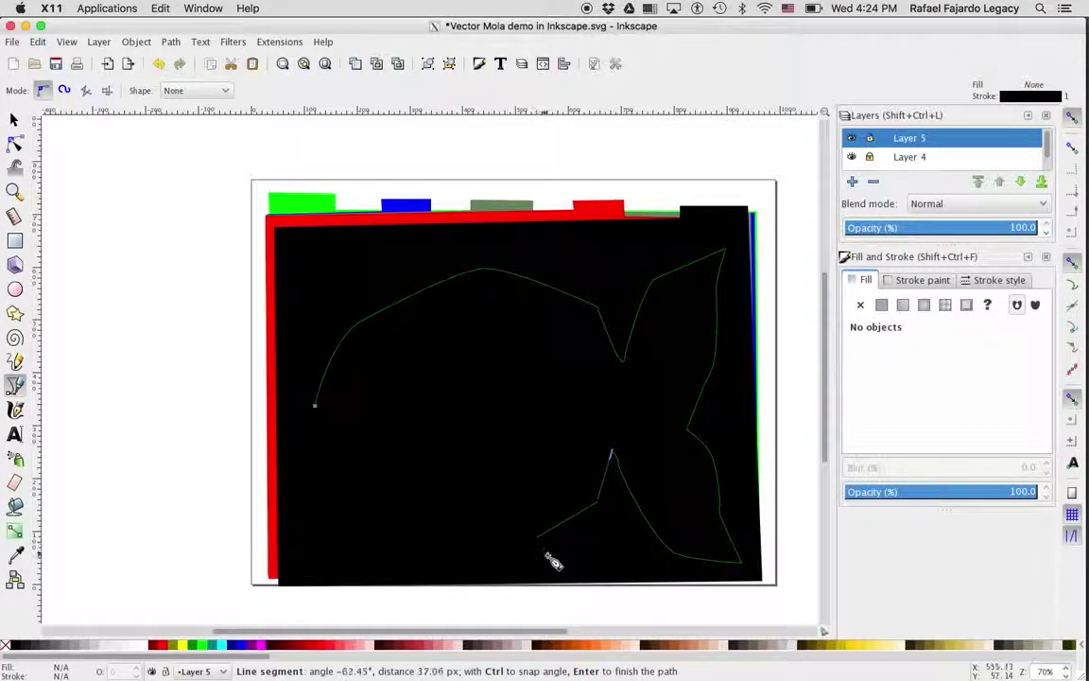
{"action": "left_click_drag", "start_coordinate": [550, 561], "coordinate": [564, 571]}
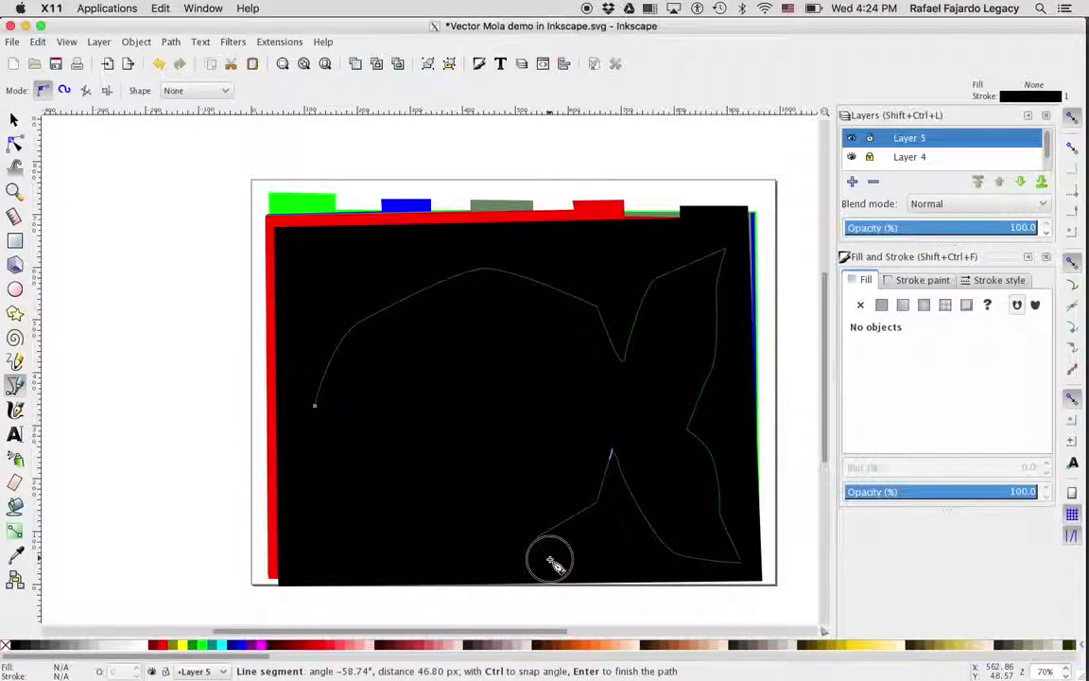
{"action": "left_click", "coordinate": [564, 572]}
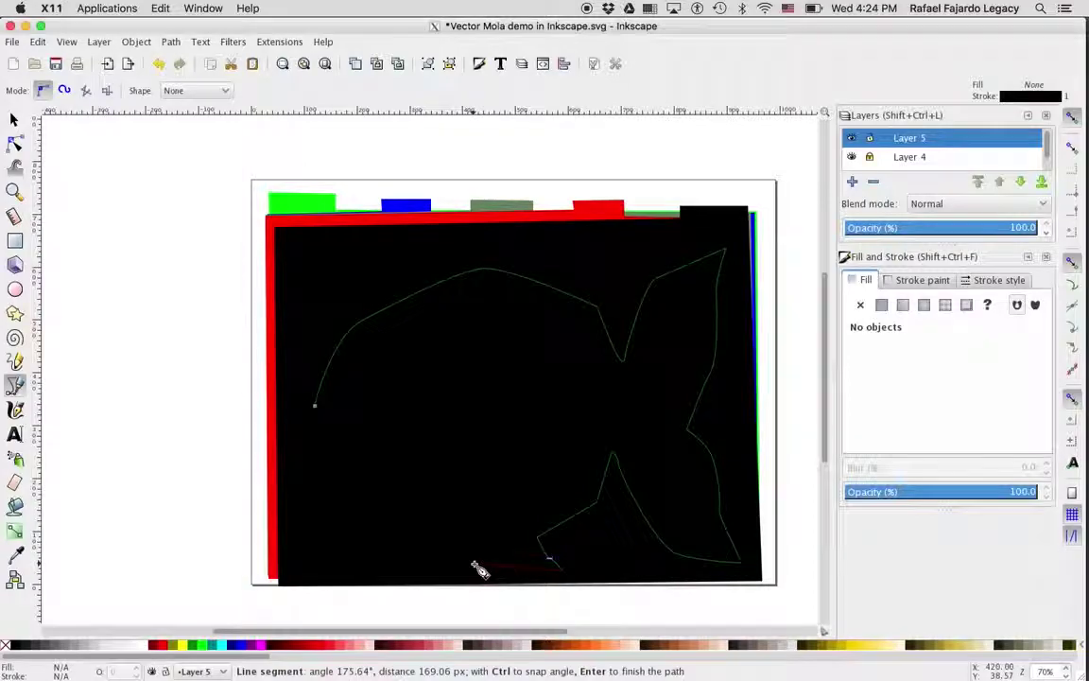
{"action": "left_click_drag", "start_coordinate": [455, 564], "coordinate": [445, 531]}
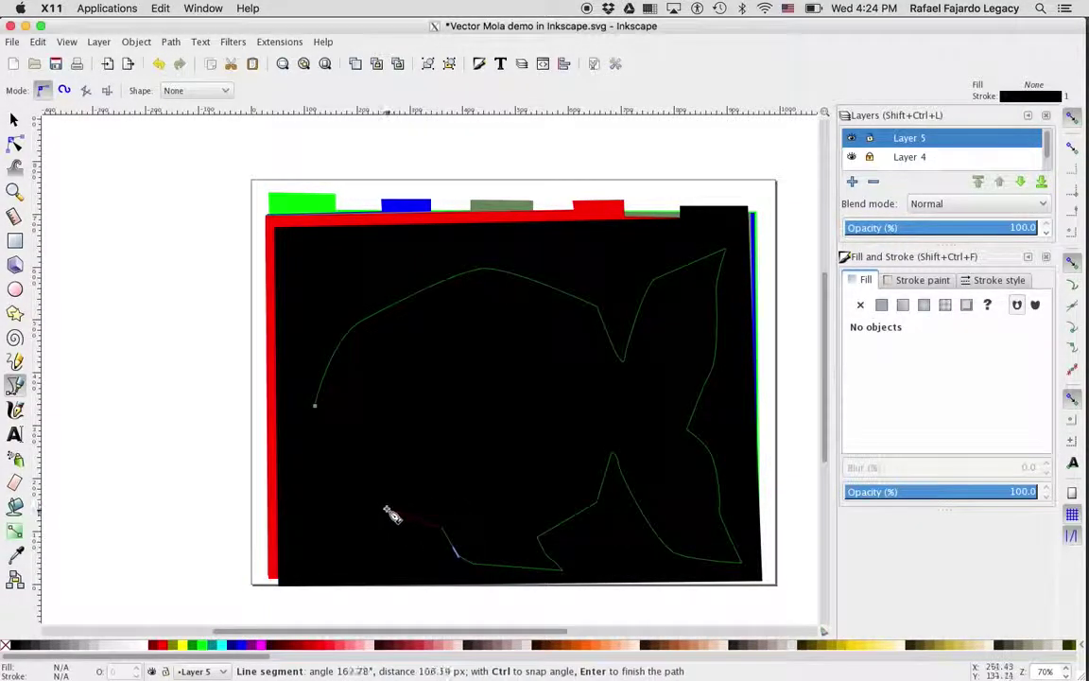
{"action": "left_click_drag", "start_coordinate": [379, 502], "coordinate": [360, 482]}
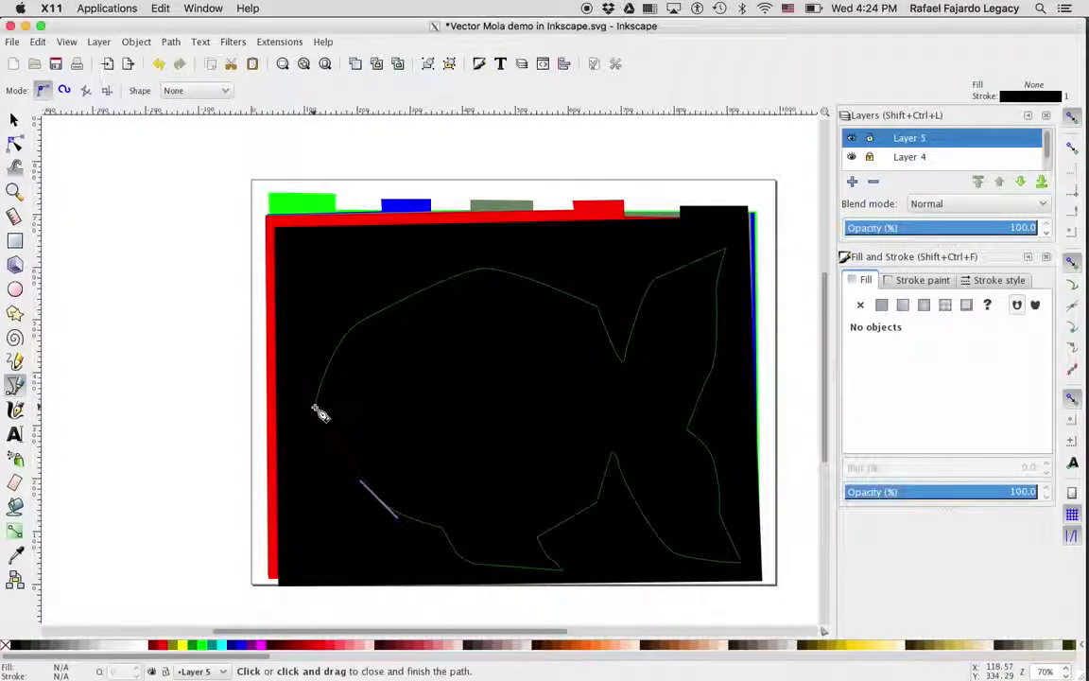
{"action": "left_click", "coordinate": [315, 407]}
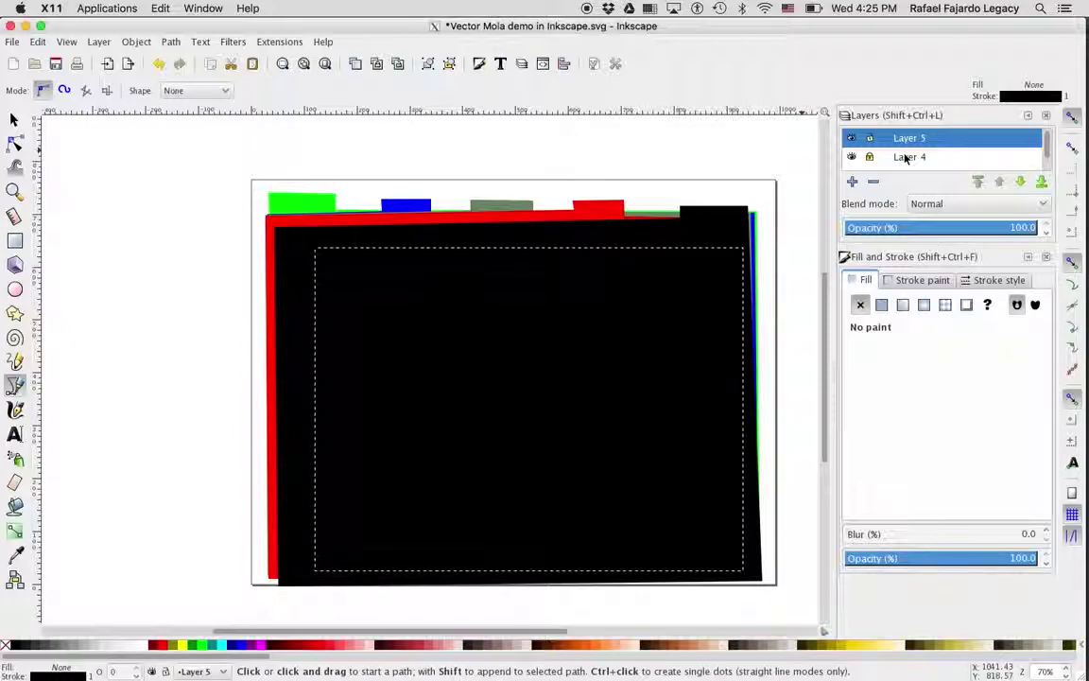
Step: Select the fish outline and show its nodes, browsing the Path menu without applying anything
{"action": "left_click", "coordinate": [170, 43]}
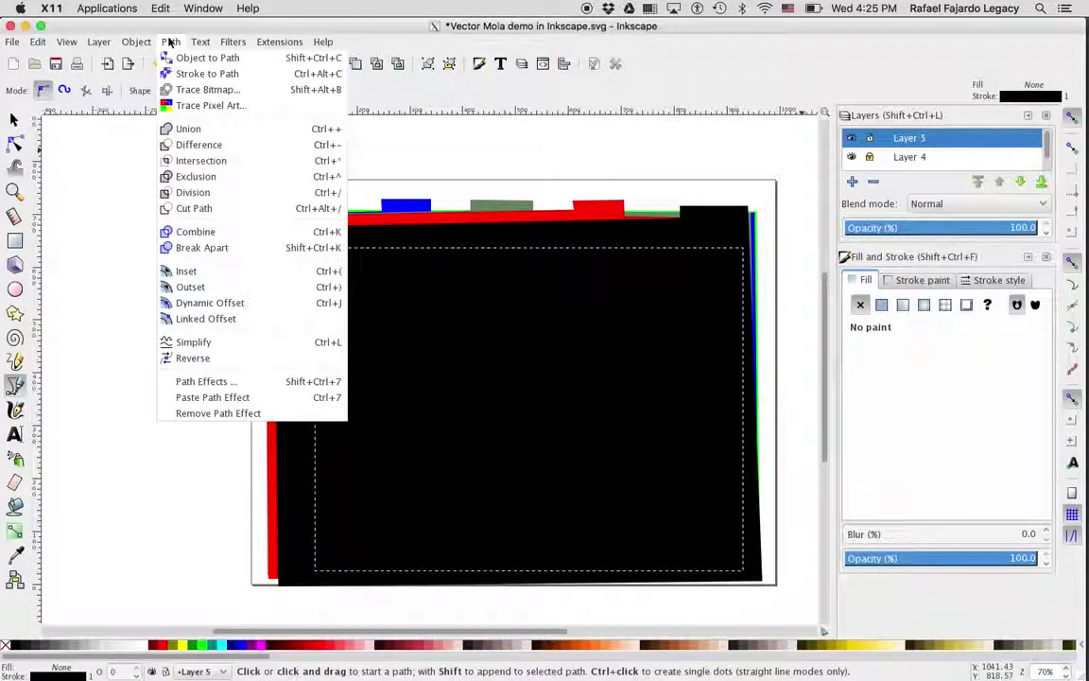
{"action": "left_click", "coordinate": [170, 41]}
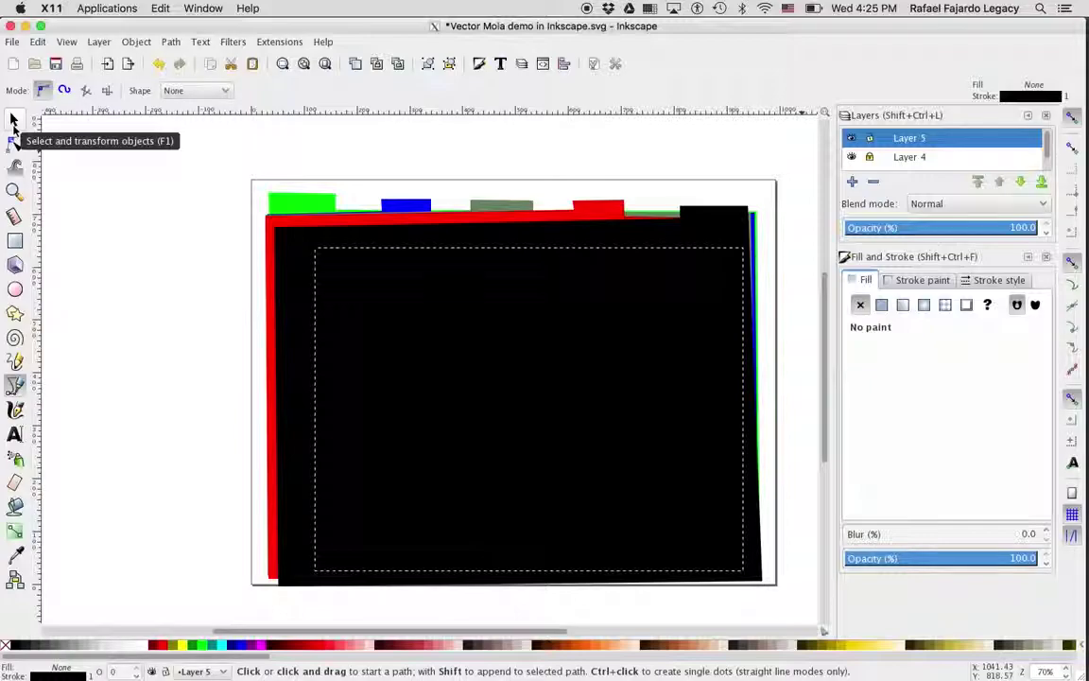
{"action": "left_click", "coordinate": [14, 119]}
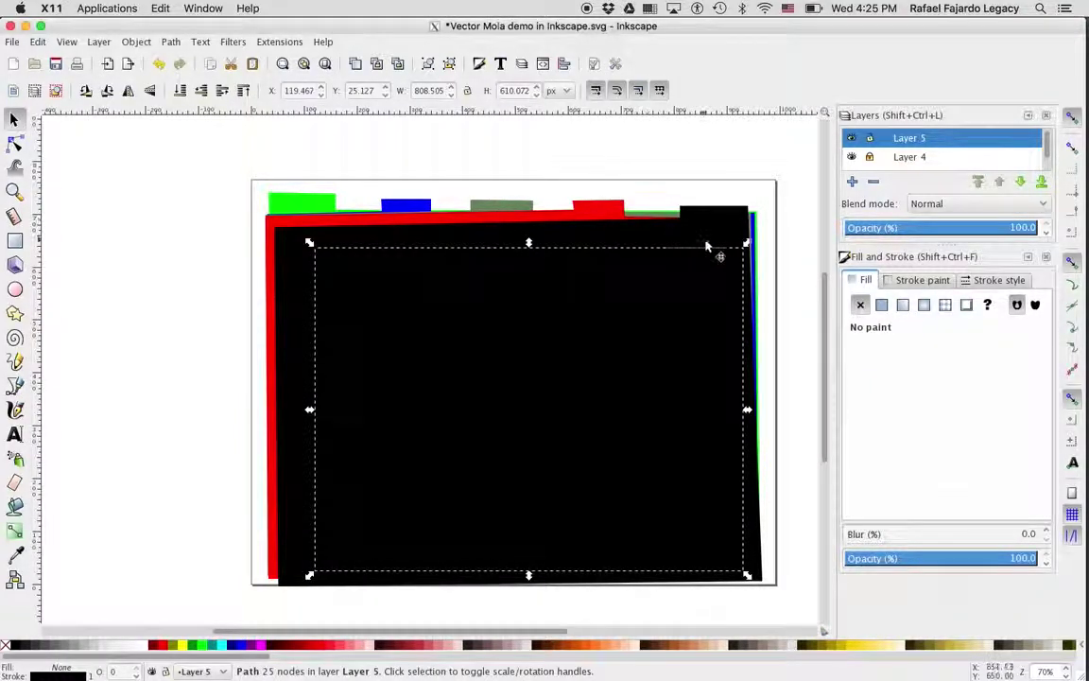
{"action": "left_click", "coordinate": [15, 144]}
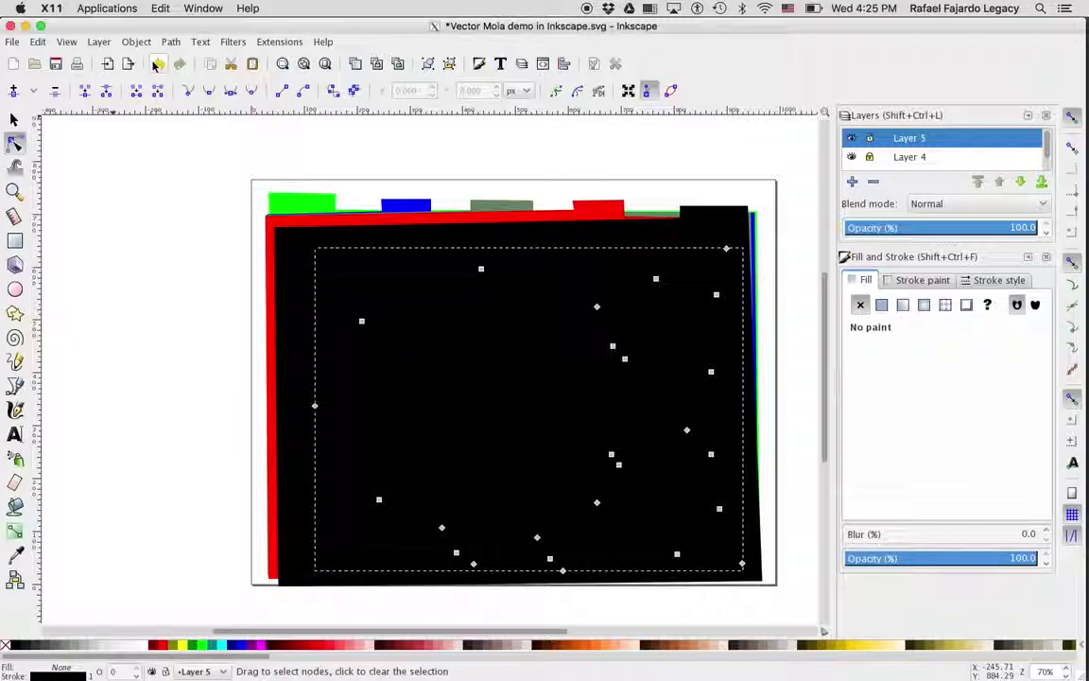
{"action": "left_click", "coordinate": [169, 41]}
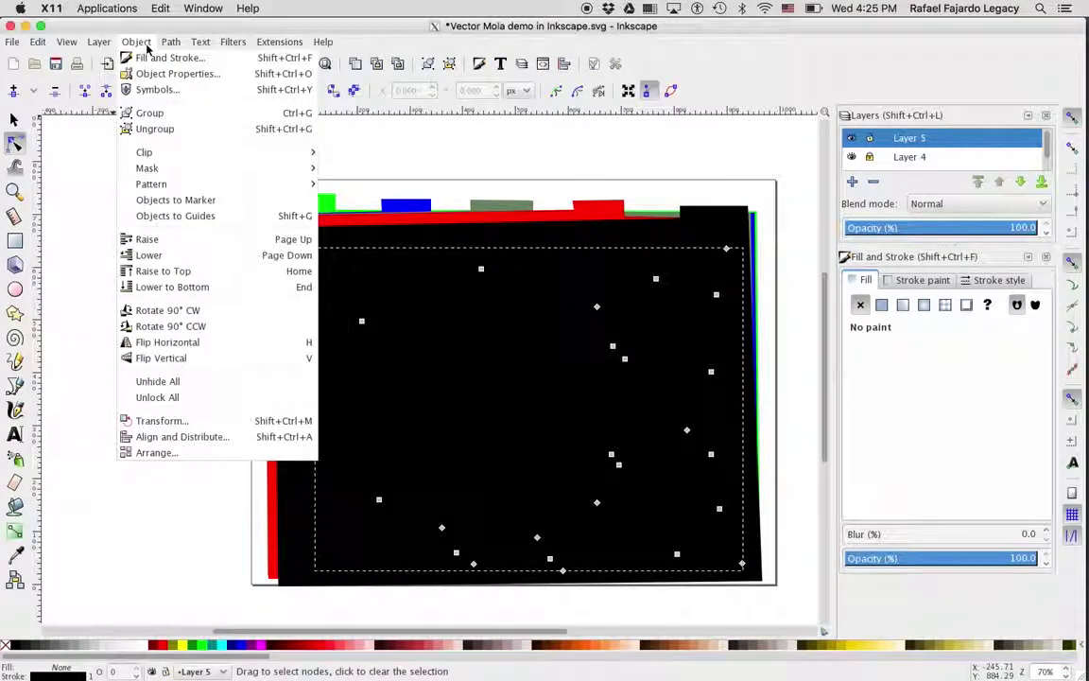
{"action": "left_click", "coordinate": [140, 57]}
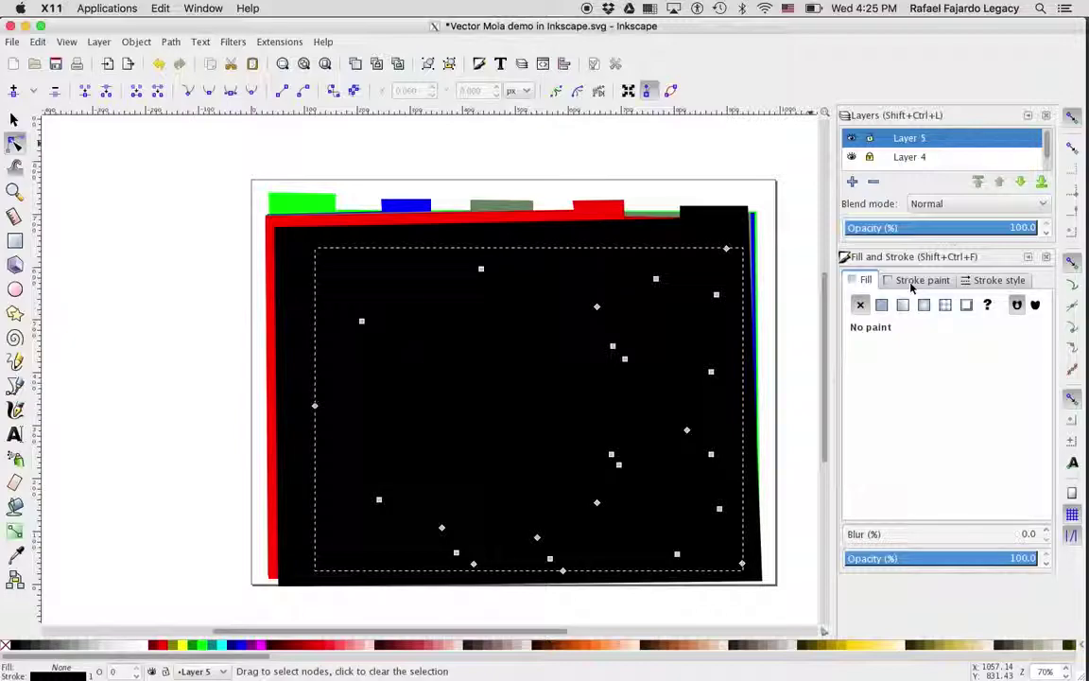
Step: Set the fish outline's stroke to yellow (CMYK Y 99, K 1, RGBA fcfc03ff)
{"action": "left_click", "coordinate": [913, 282]}
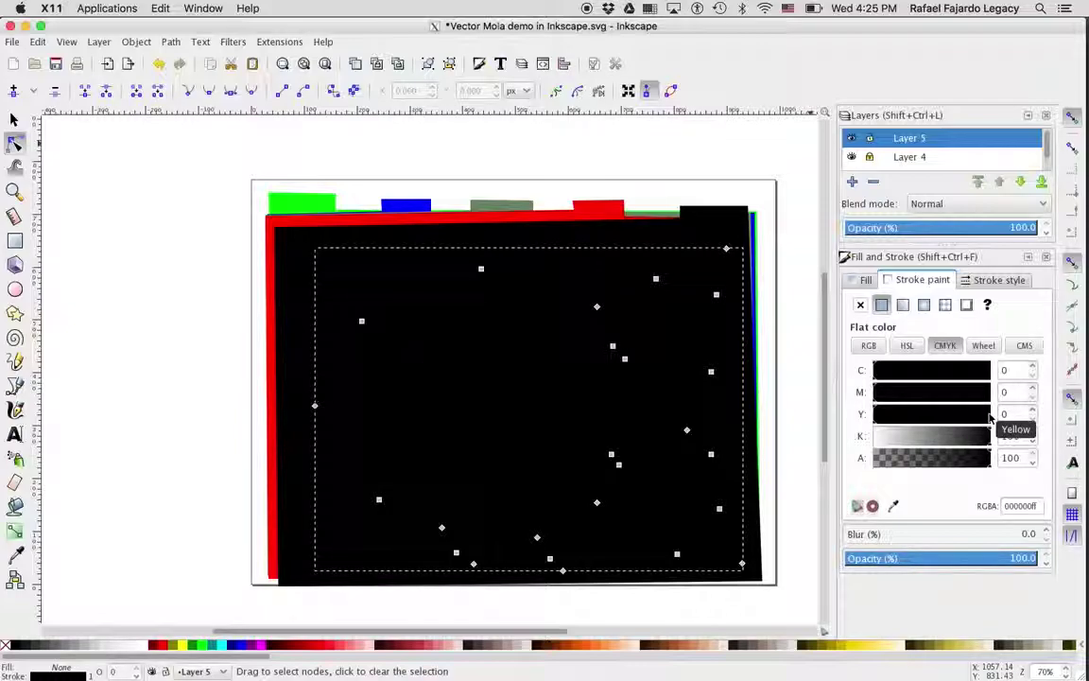
{"action": "left_click", "coordinate": [990, 417]}
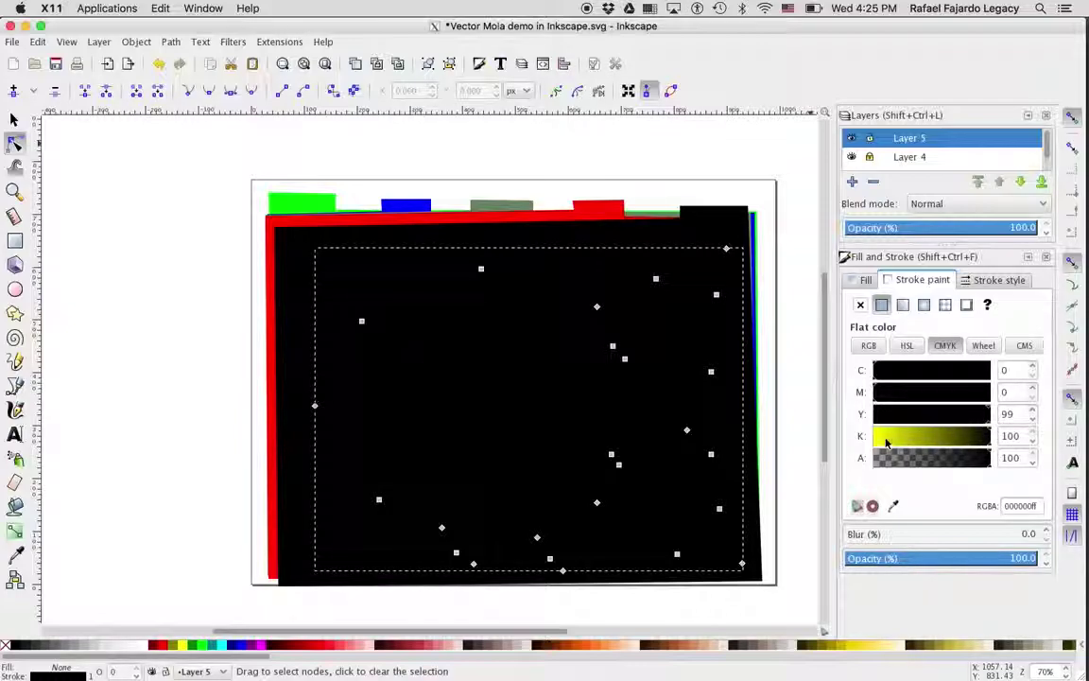
{"action": "left_click_drag", "start_coordinate": [886, 442], "coordinate": [871, 439]}
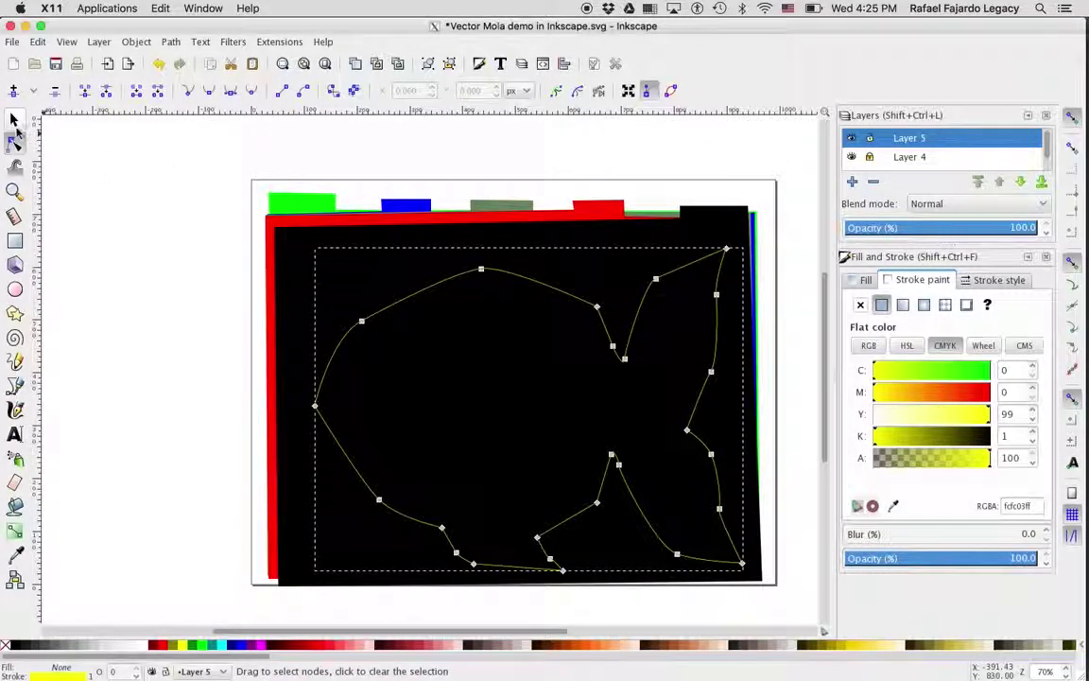
{"action": "left_click", "coordinate": [14, 119]}
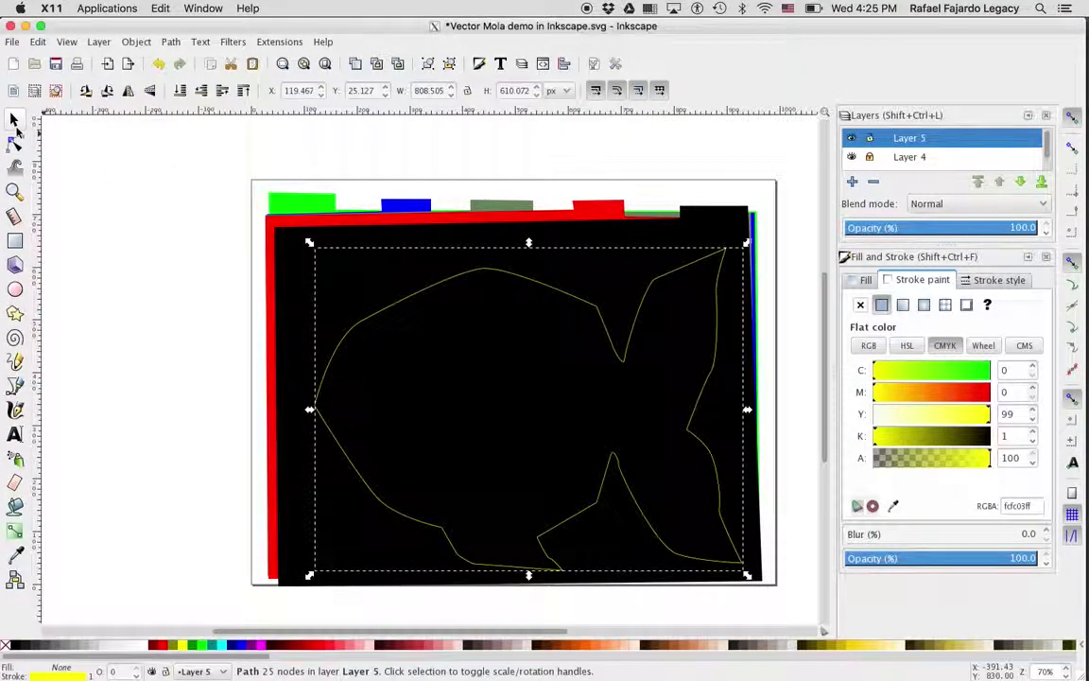
Step: Add the black sheet to the fish selection, apply Path > Exclusion, then deselect
{"action": "left_click", "coordinate": [297, 273], "text": "shift"}
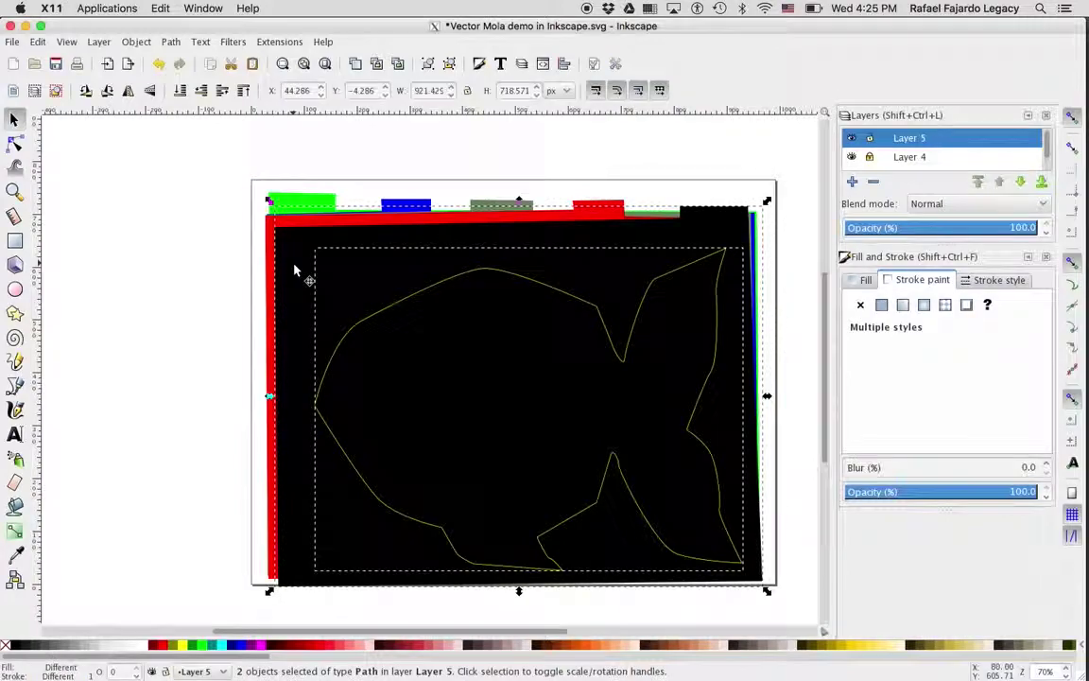
{"action": "left_click", "coordinate": [171, 42]}
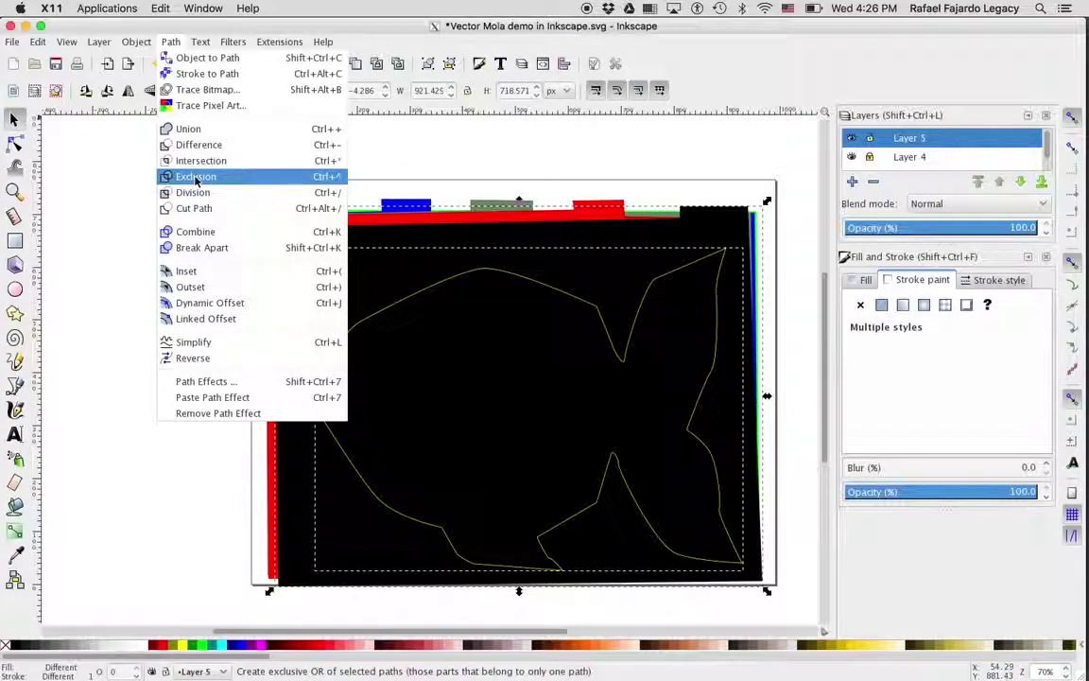
{"action": "left_click", "coordinate": [196, 178]}
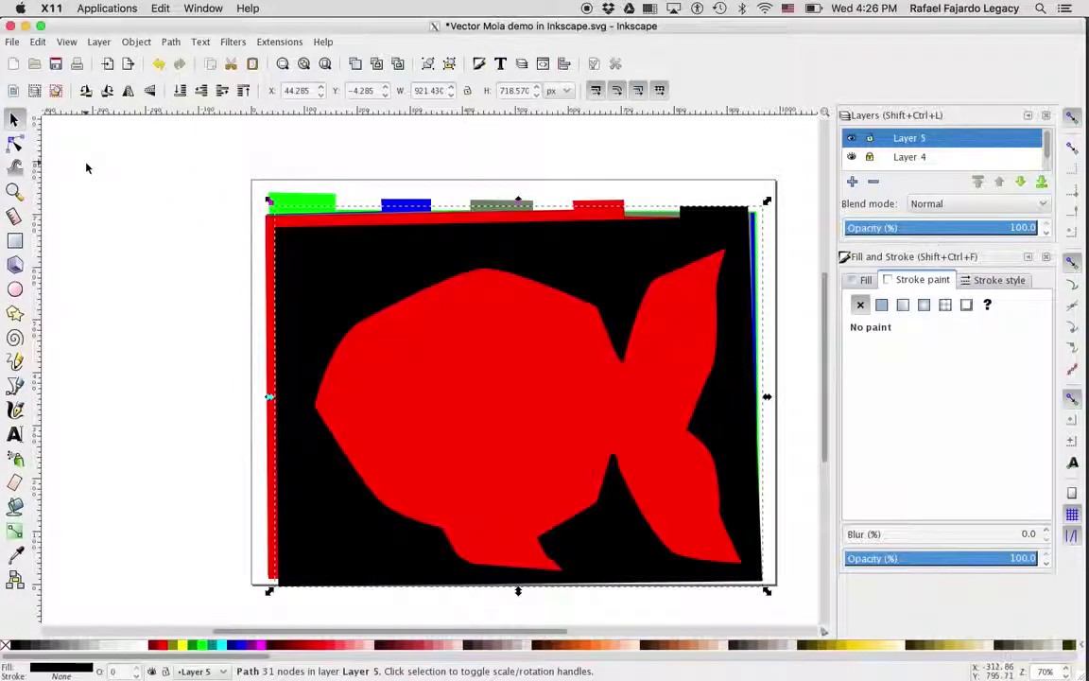
{"action": "left_click", "coordinate": [132, 220]}
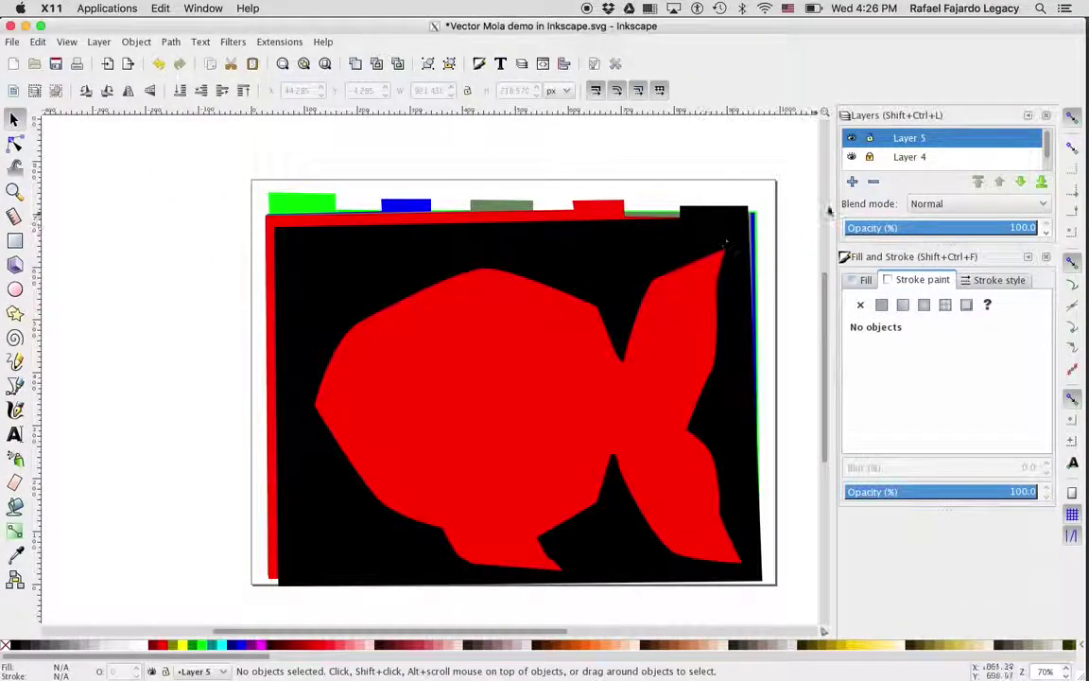
Step: Make Layer 4 current and unlocked, then pen-trace from the fish's nose along its top edge
{"action": "left_click", "coordinate": [870, 157]}
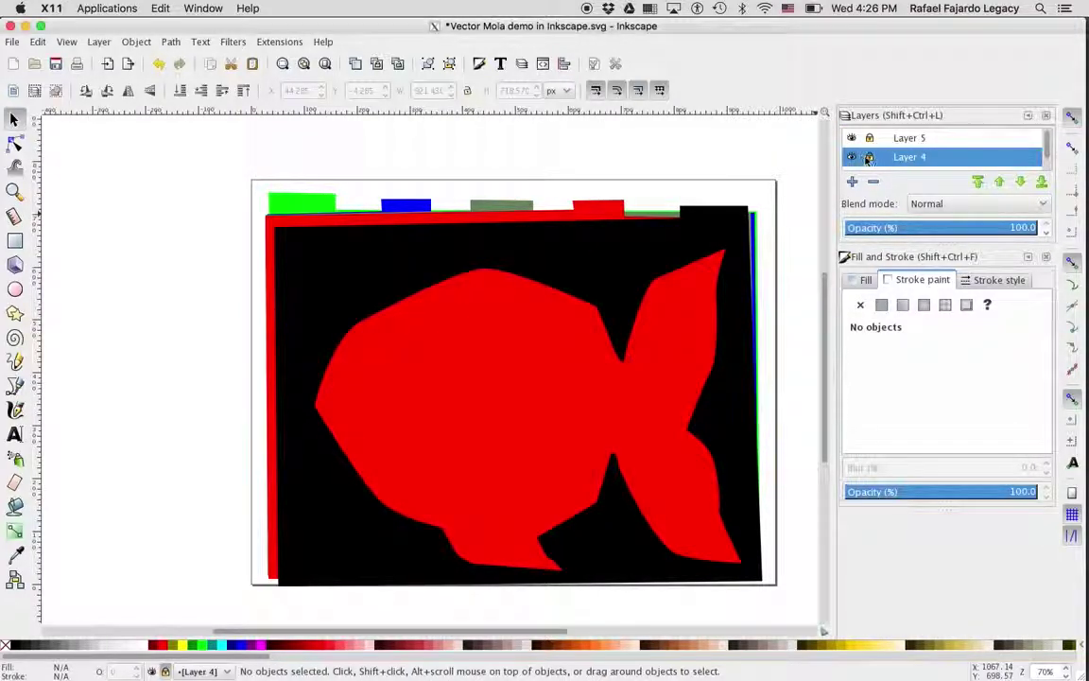
{"action": "left_click", "coordinate": [870, 157]}
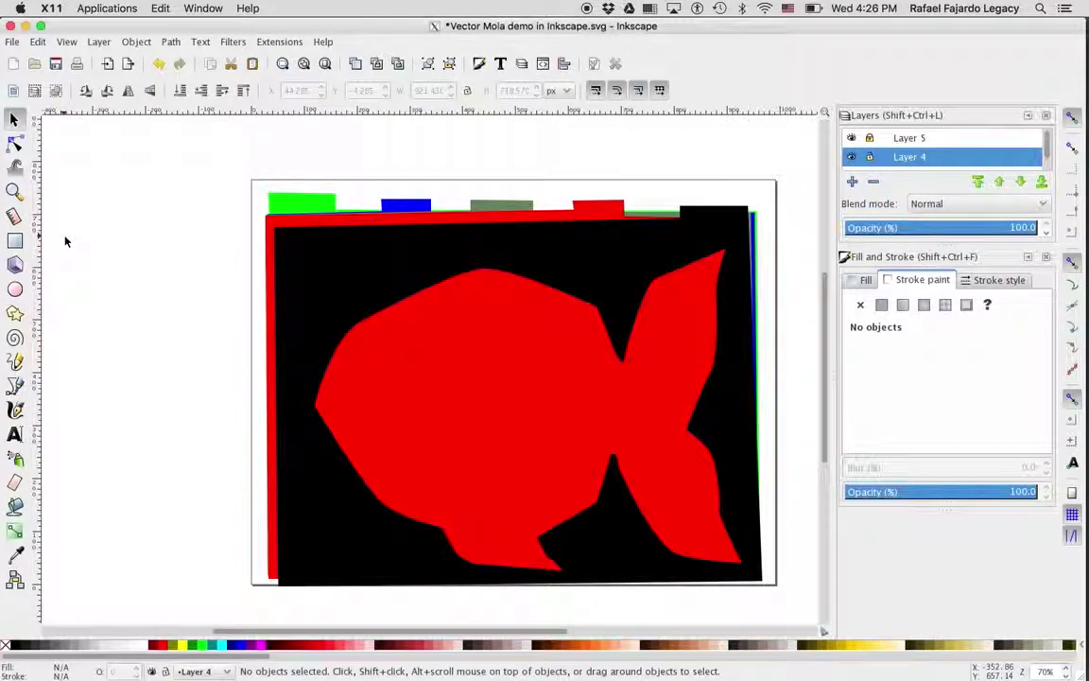
{"action": "left_click", "coordinate": [15, 383]}
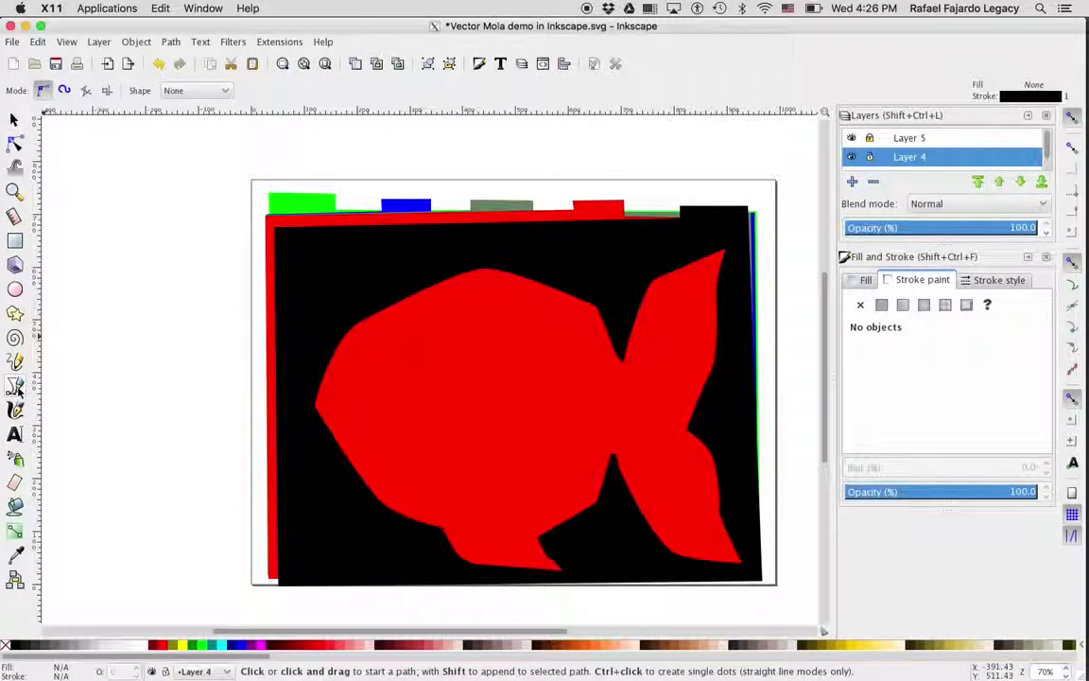
{"action": "left_click", "coordinate": [322, 407]}
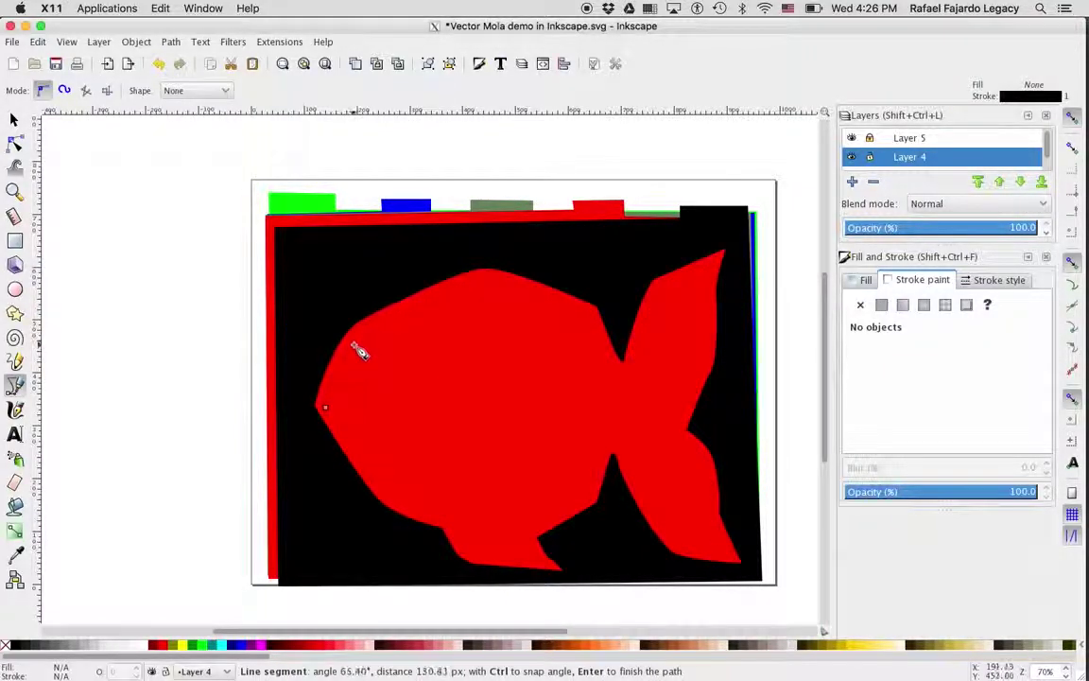
{"action": "left_click_drag", "start_coordinate": [348, 345], "coordinate": [366, 333]}
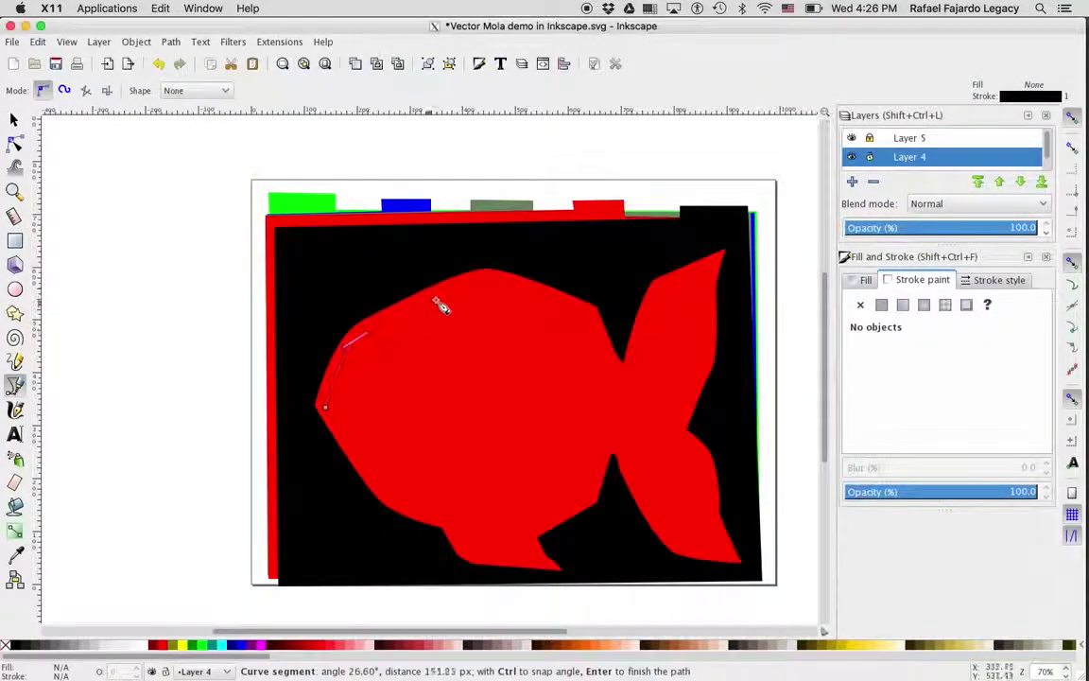
{"action": "left_click_drag", "start_coordinate": [478, 283], "coordinate": [489, 323]}
Step: Trace the first wavy gill line down and back up, redrawing one misplaced node
{"action": "left_click", "coordinate": [508, 348]}
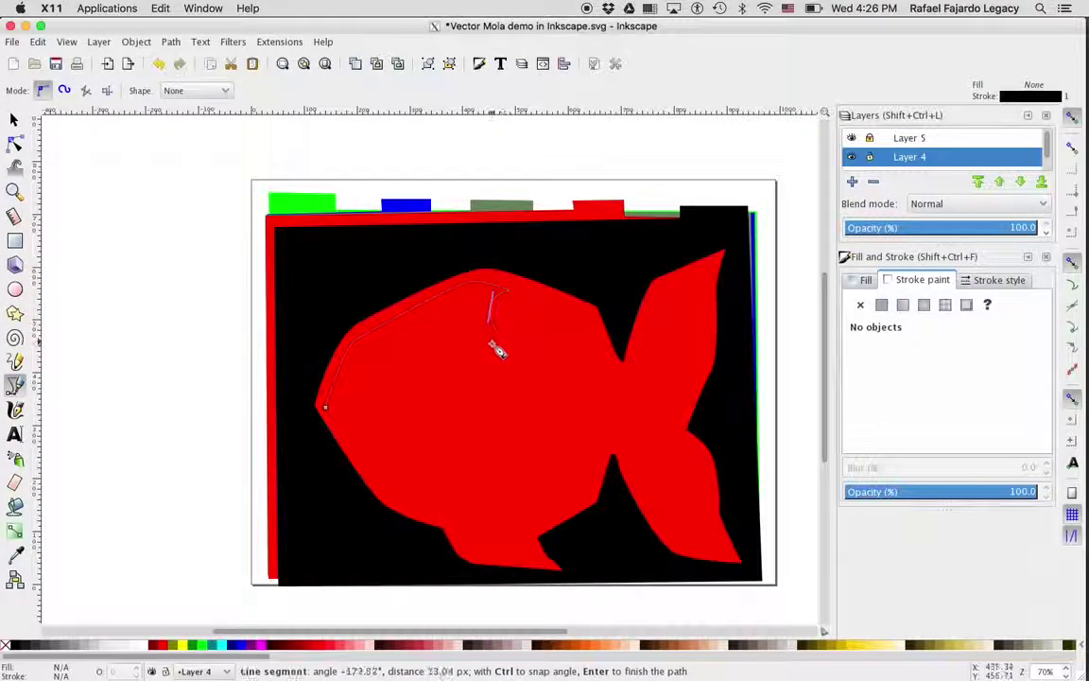
{"action": "left_click_drag", "start_coordinate": [487, 372], "coordinate": [486, 379]}
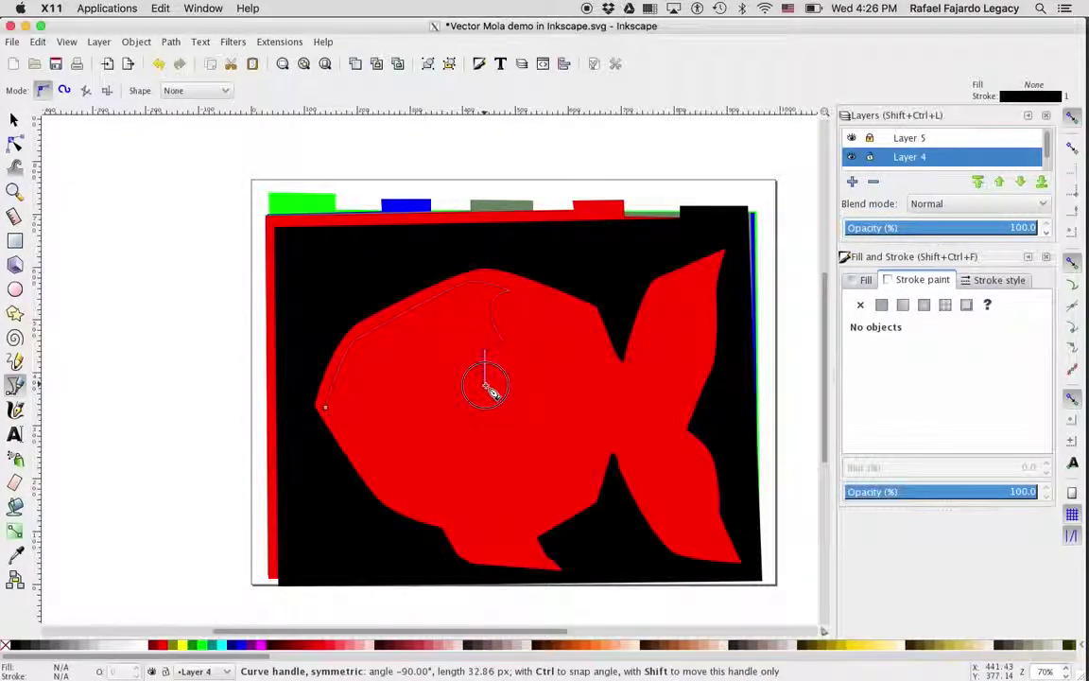
{"action": "left_click", "coordinate": [508, 404]}
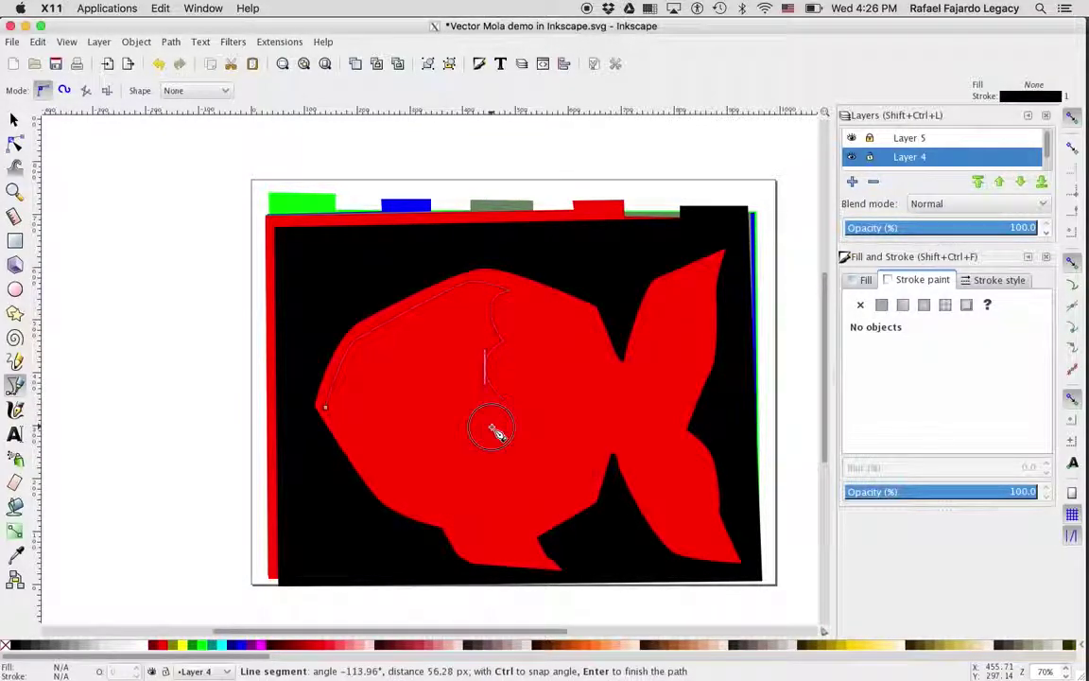
{"action": "left_click_drag", "start_coordinate": [491, 427], "coordinate": [494, 449]}
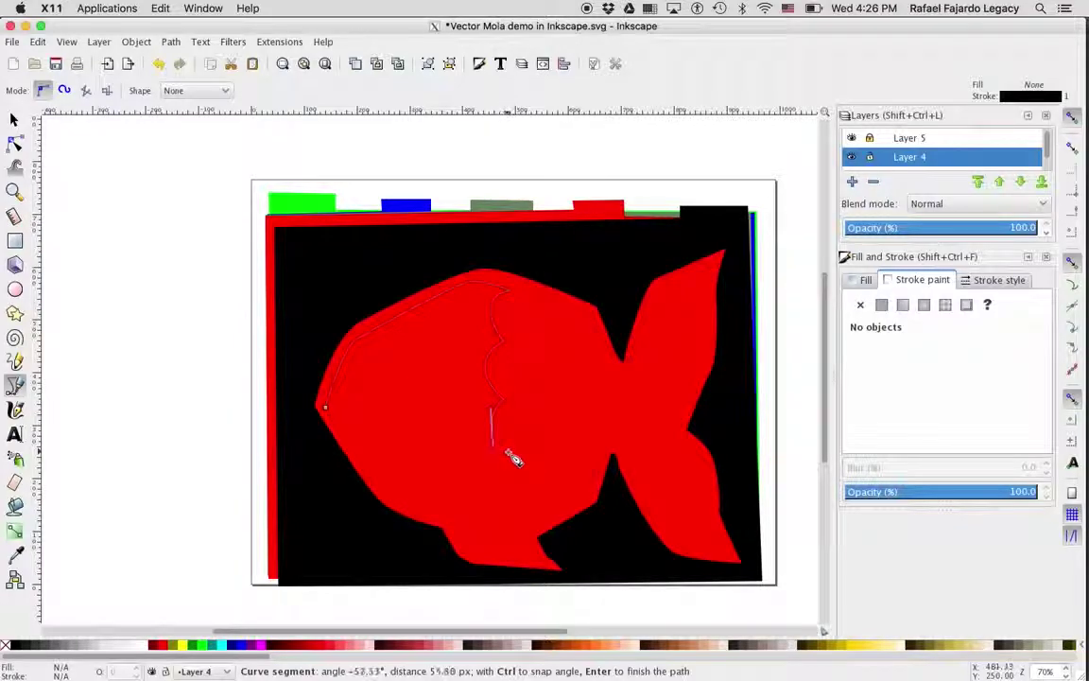
{"action": "key", "text": "BackSpace"}
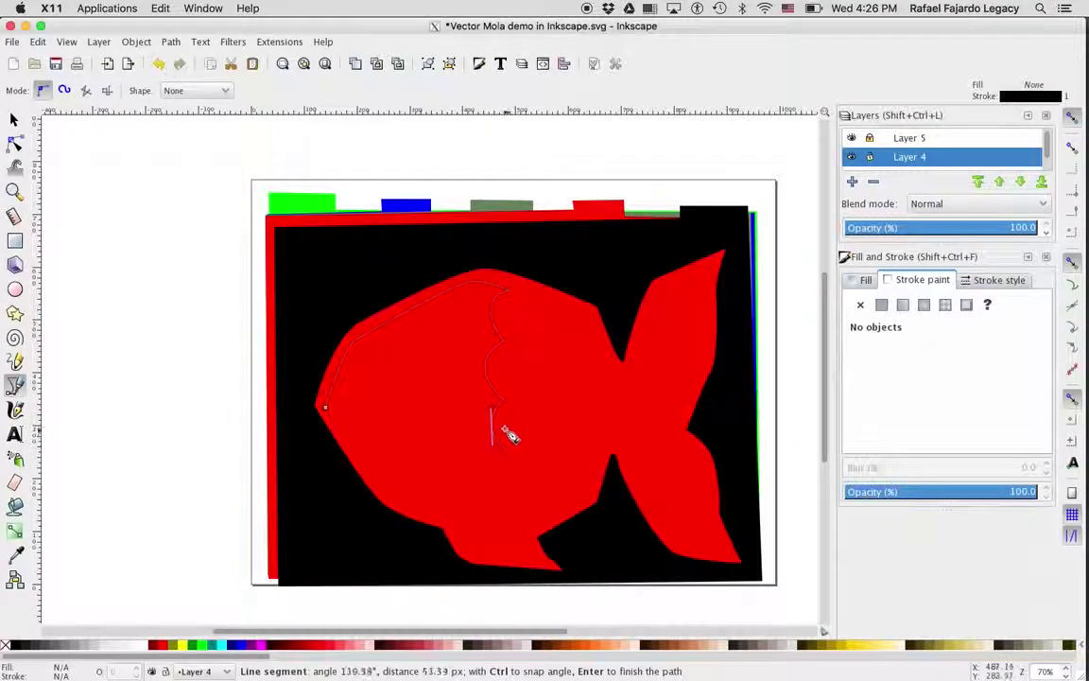
{"action": "mouse_move", "coordinate": [499, 421]}
{"action": "left_mouse_down"}
{"action": "mouse_move", "coordinate": [509, 425]}
{"action": "mouse_move", "coordinate": [504, 416]}
{"action": "left_mouse_up"}
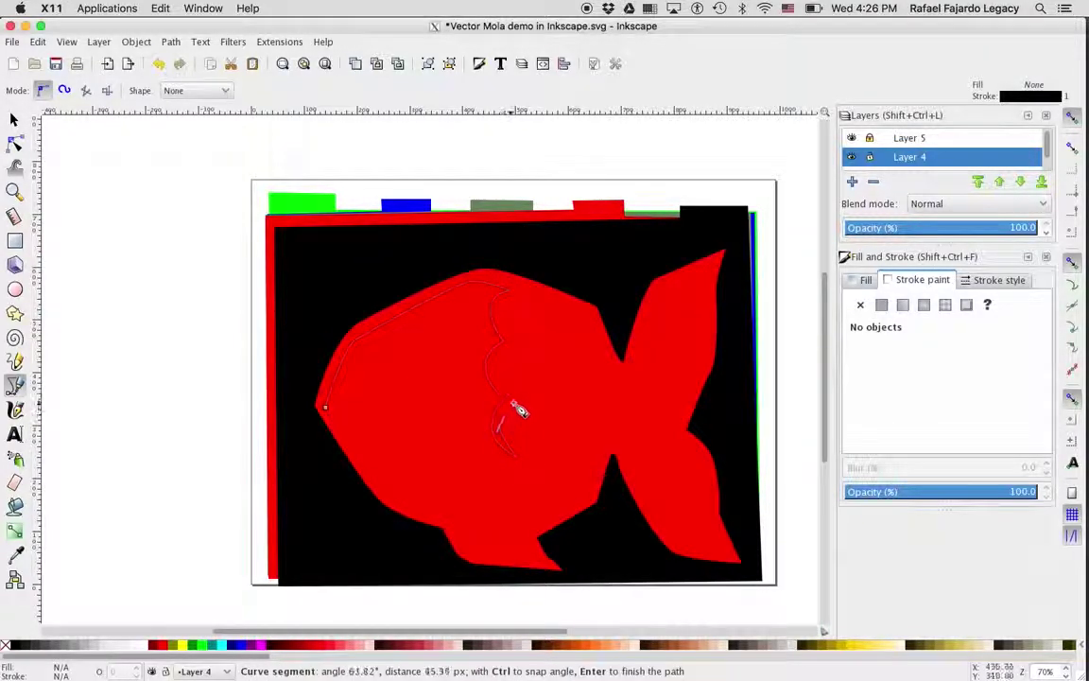
{"action": "left_click", "coordinate": [517, 409]}
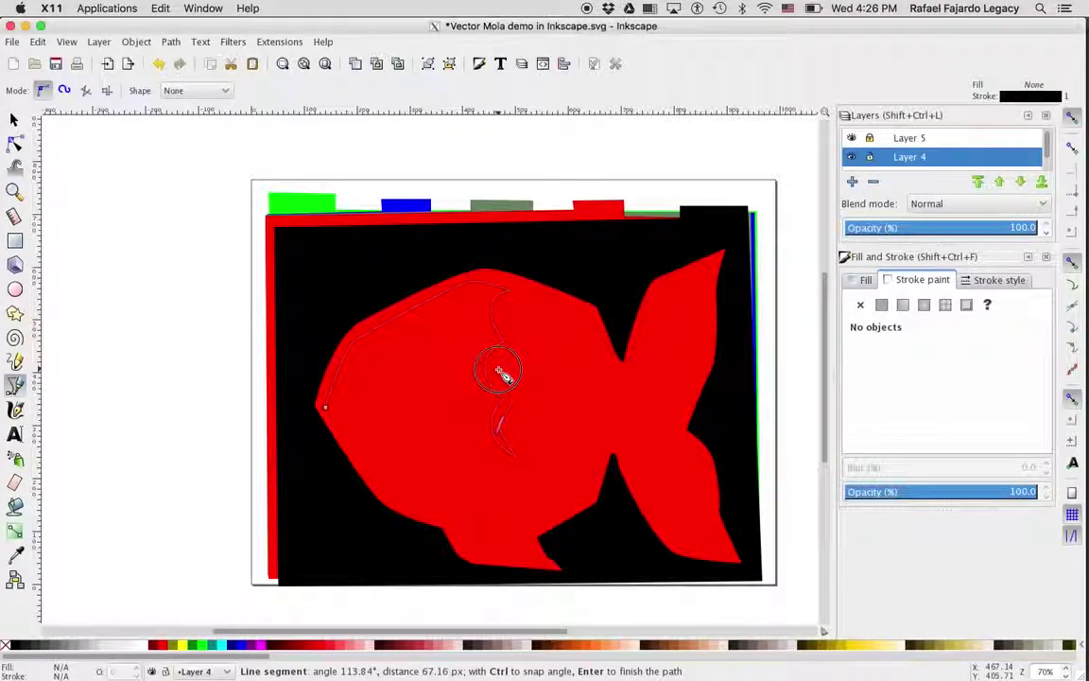
{"action": "left_click_drag", "start_coordinate": [502, 374], "coordinate": [506, 362]}
{"action": "left_click", "coordinate": [518, 346]}
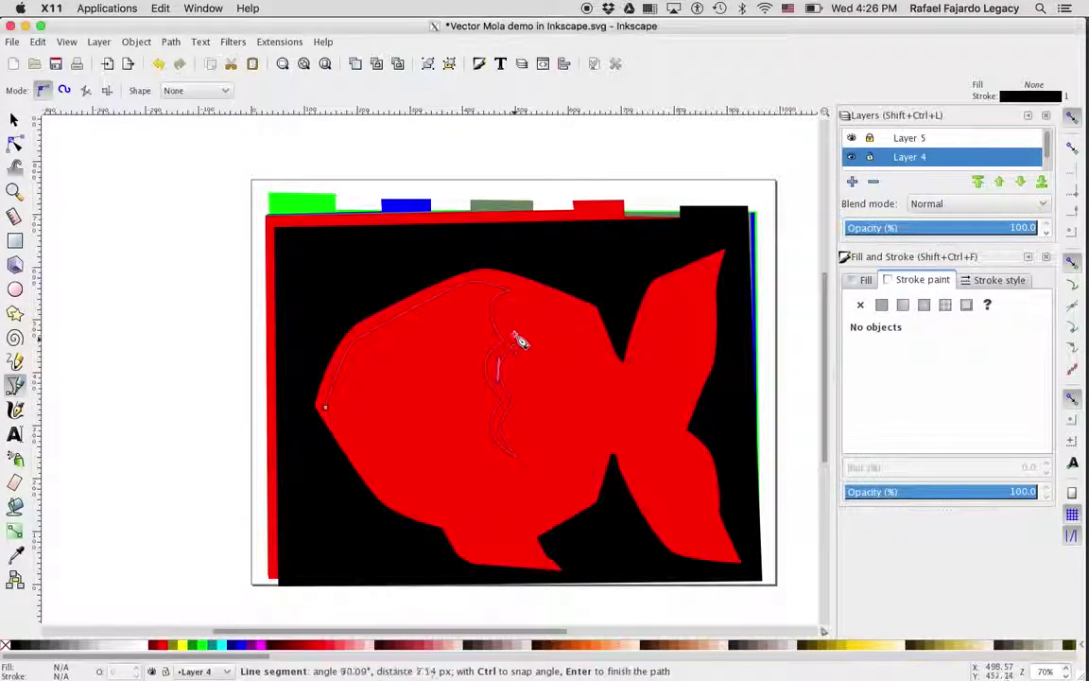
{"action": "left_click_drag", "start_coordinate": [508, 319], "coordinate": [508, 309]}
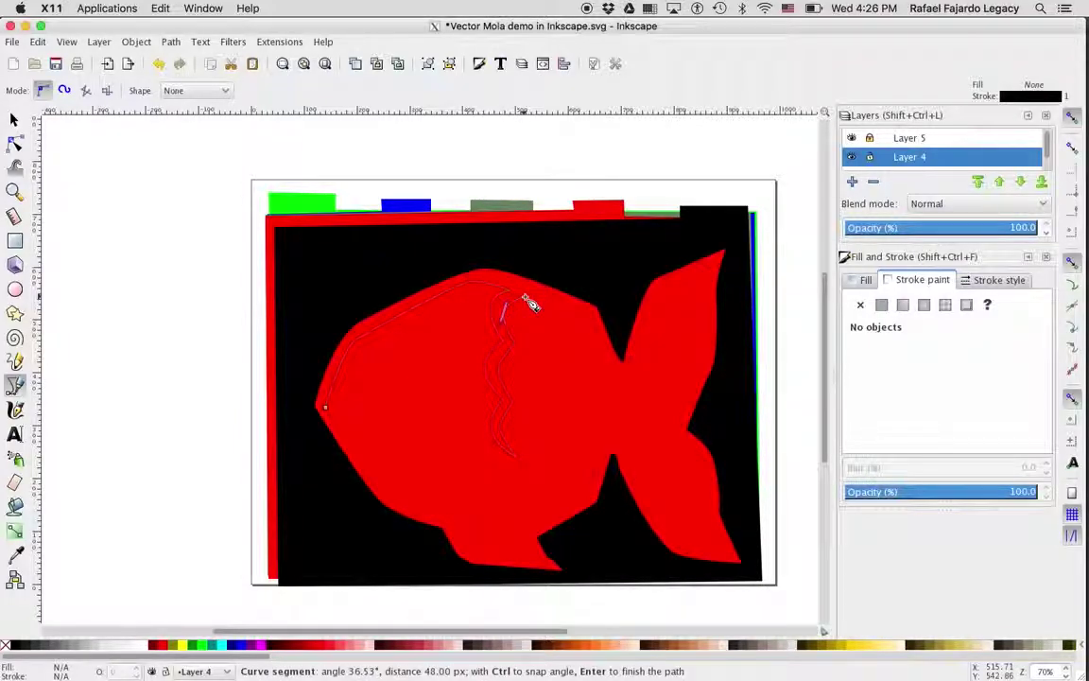
Step: Continue the scalloped inner line down through the body and around the next gill wave
{"action": "left_click", "coordinate": [528, 304]}
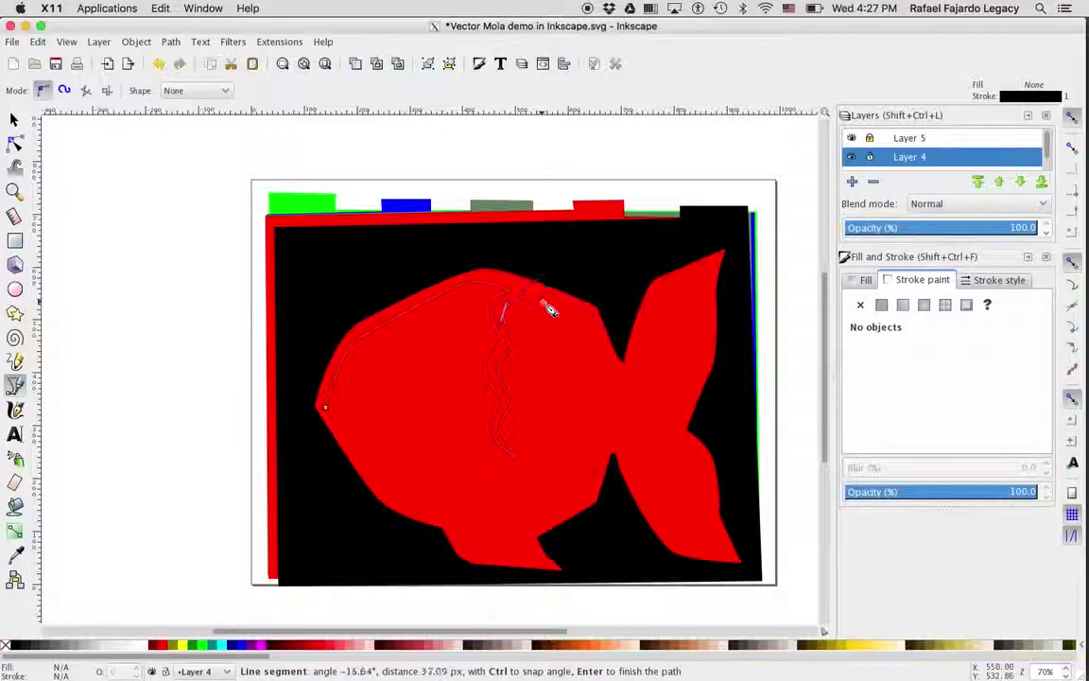
{"action": "left_click_drag", "start_coordinate": [522, 312], "coordinate": [525, 335]}
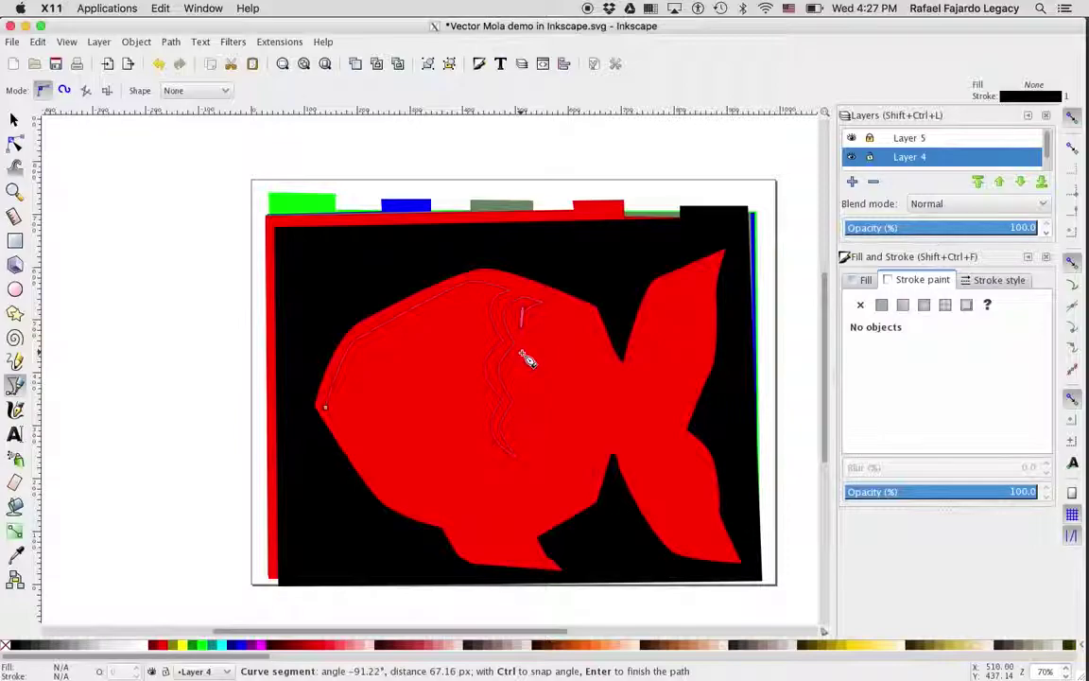
{"action": "left_click", "coordinate": [548, 346]}
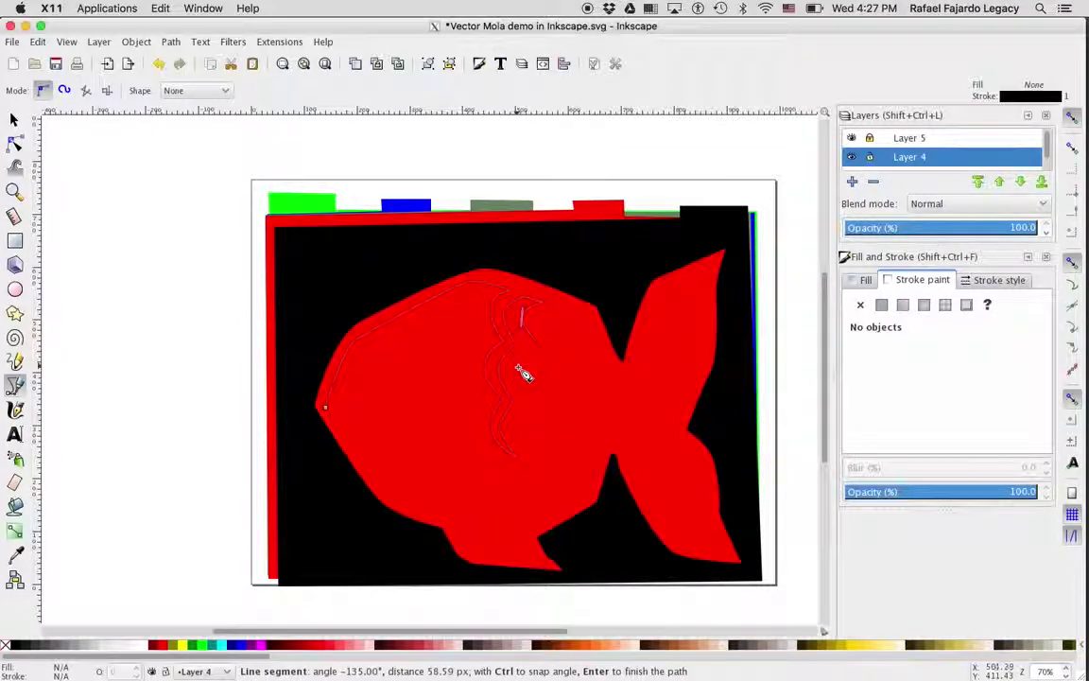
{"action": "left_click_drag", "start_coordinate": [517, 367], "coordinate": [518, 378]}
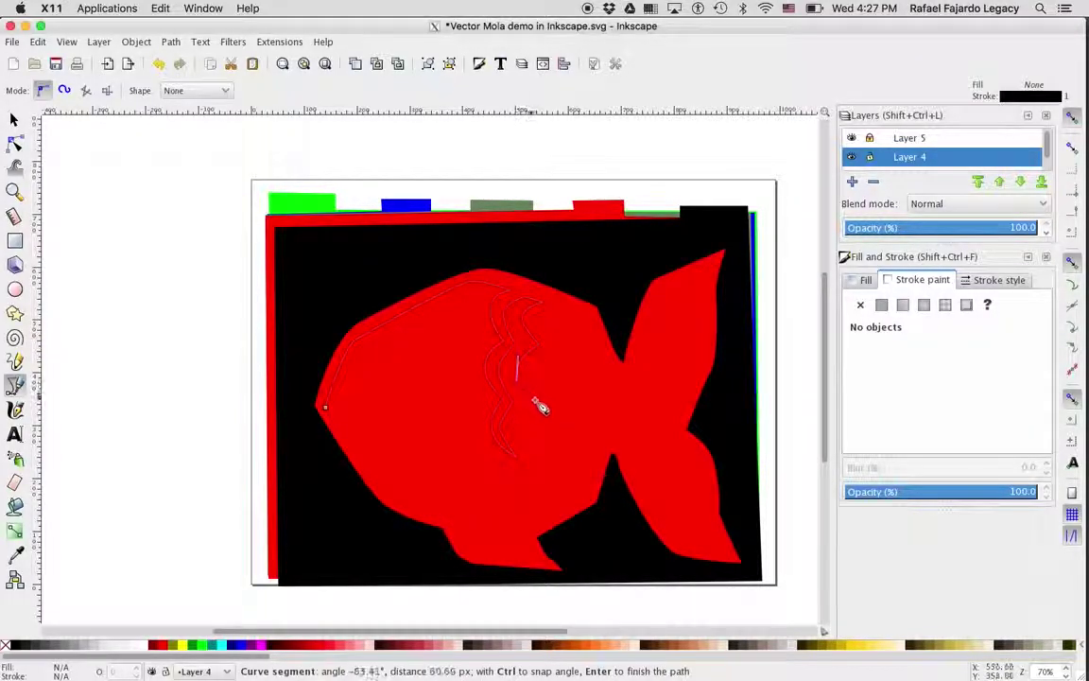
{"action": "left_click", "coordinate": [535, 405]}
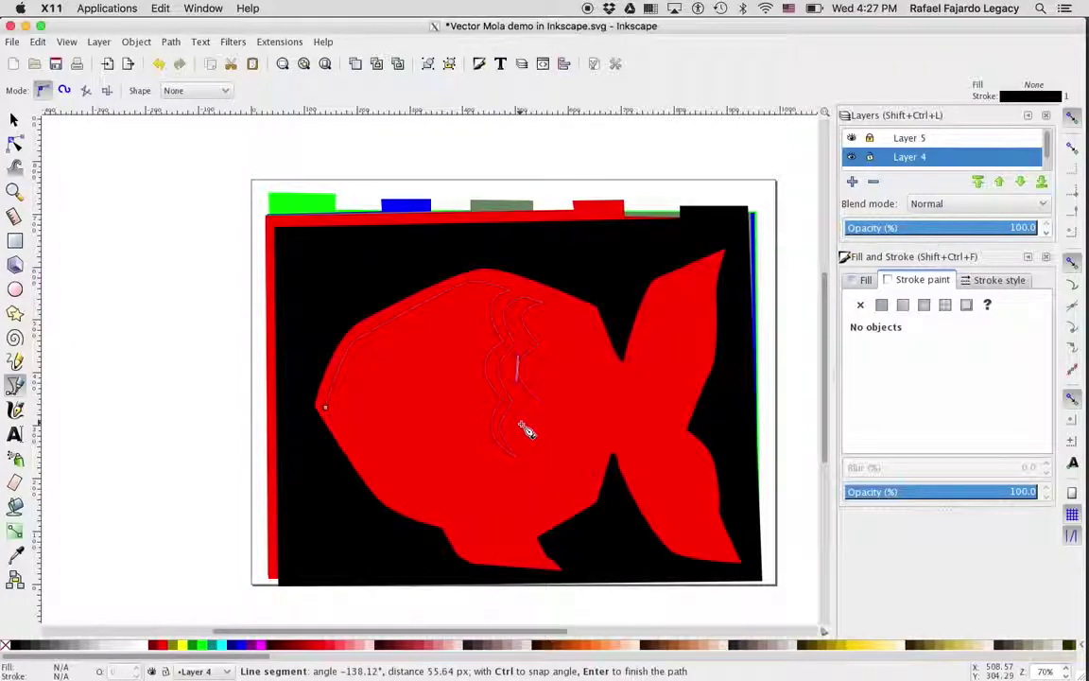
{"action": "mouse_move", "coordinate": [525, 426]}
{"action": "left_mouse_down"}
{"action": "mouse_move", "coordinate": [523, 438]}
{"action": "mouse_move", "coordinate": [543, 419]}
{"action": "mouse_move", "coordinate": [546, 428]}
{"action": "left_mouse_up"}
{"action": "left_click", "coordinate": [546, 466]}
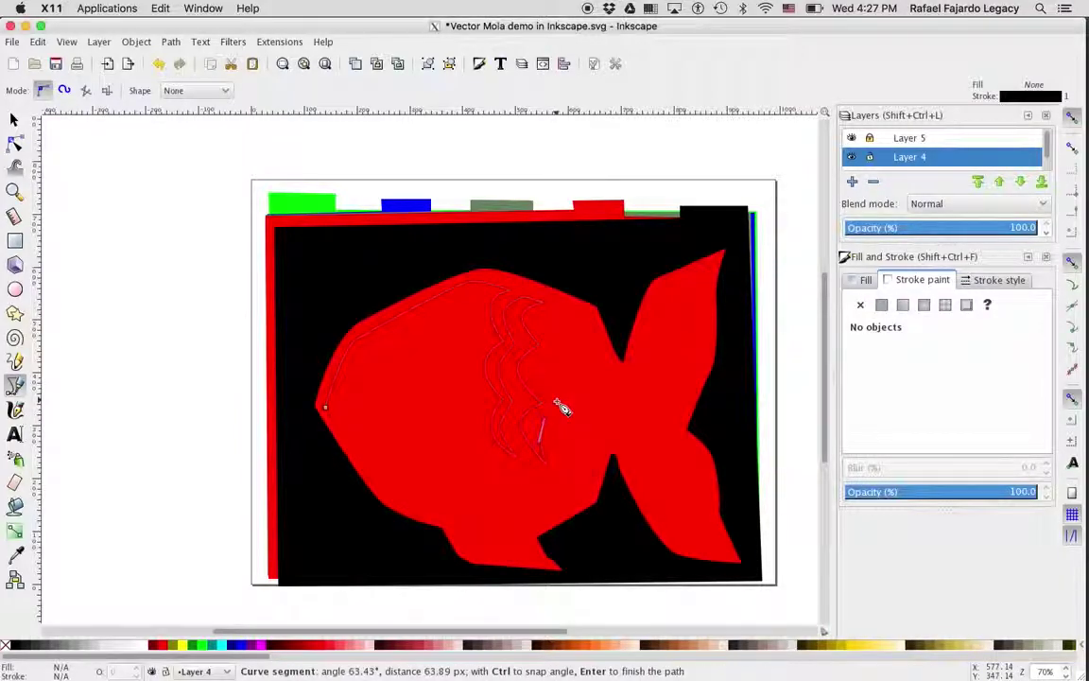
{"action": "left_click", "coordinate": [563, 407]}
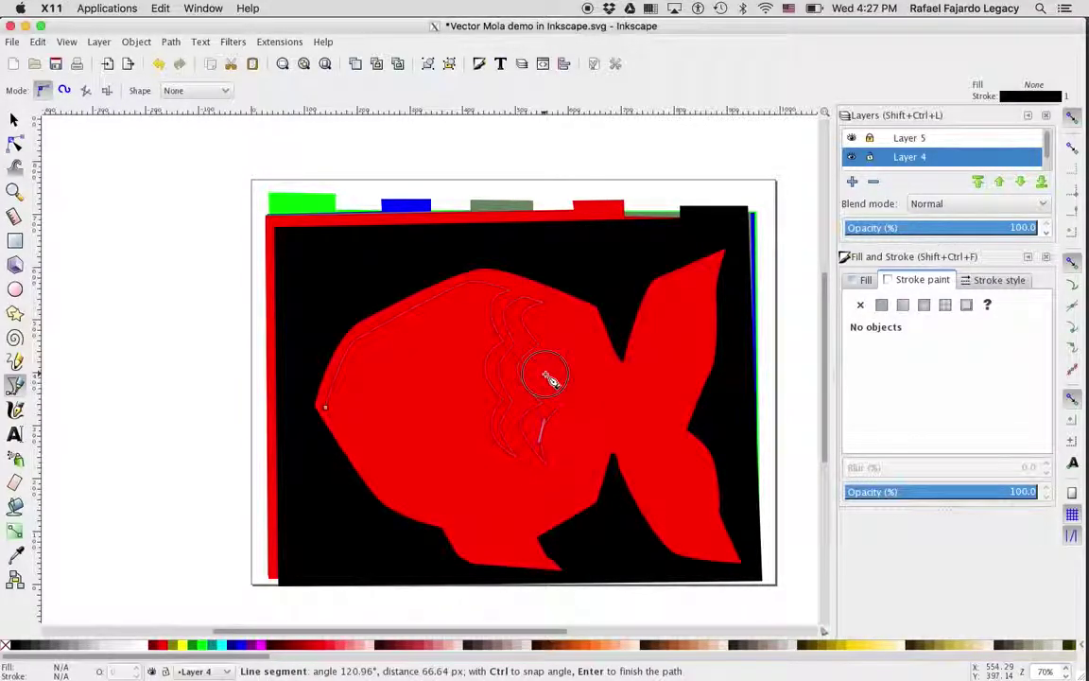
{"action": "left_click_drag", "start_coordinate": [551, 380], "coordinate": [560, 325]}
Step: Extend the outline over the last gill wave to the tail join and up to the upper tail tip
{"action": "left_click", "coordinate": [565, 354]}
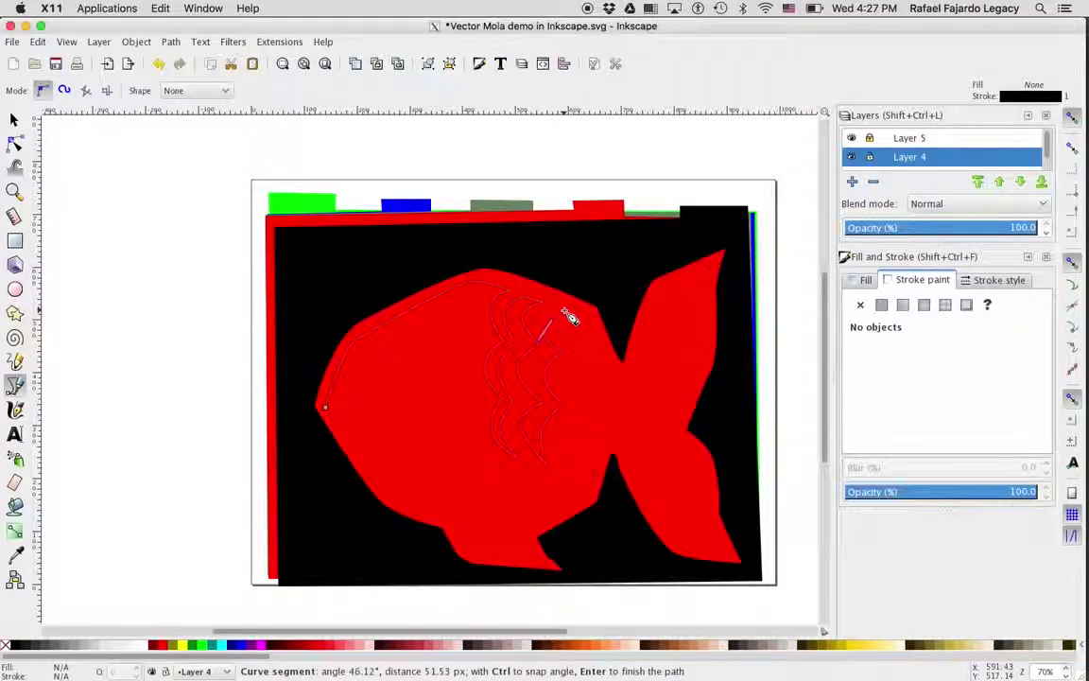
{"action": "left_click", "coordinate": [563, 312]}
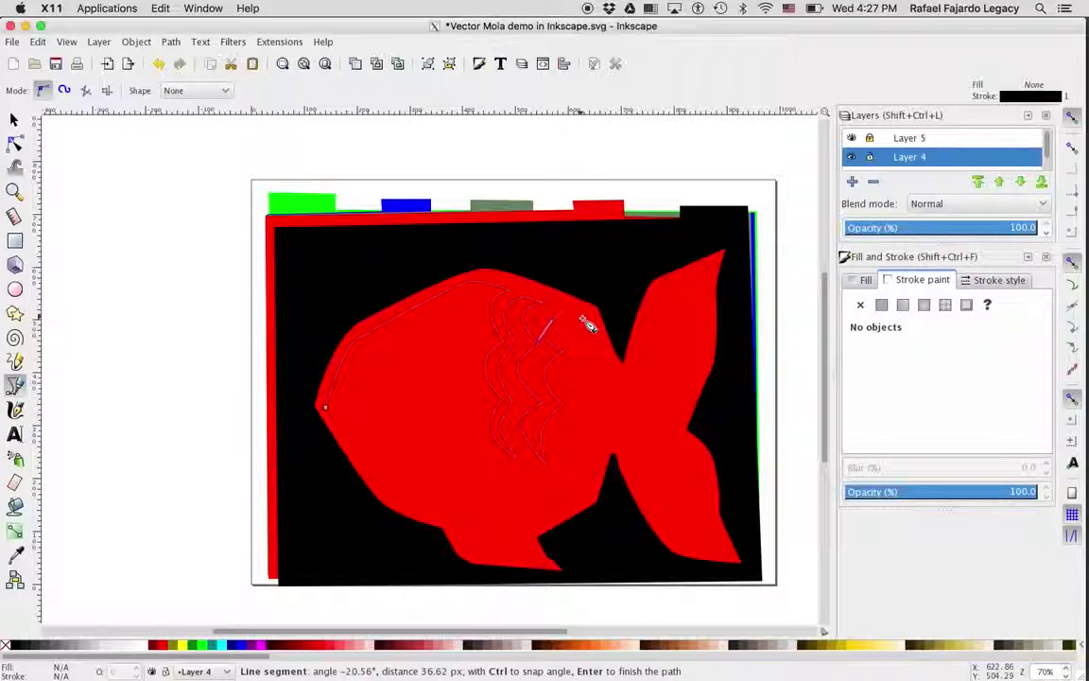
{"action": "left_click", "coordinate": [590, 318]}
{"action": "left_click_drag", "start_coordinate": [592, 352], "coordinate": [603, 367]}
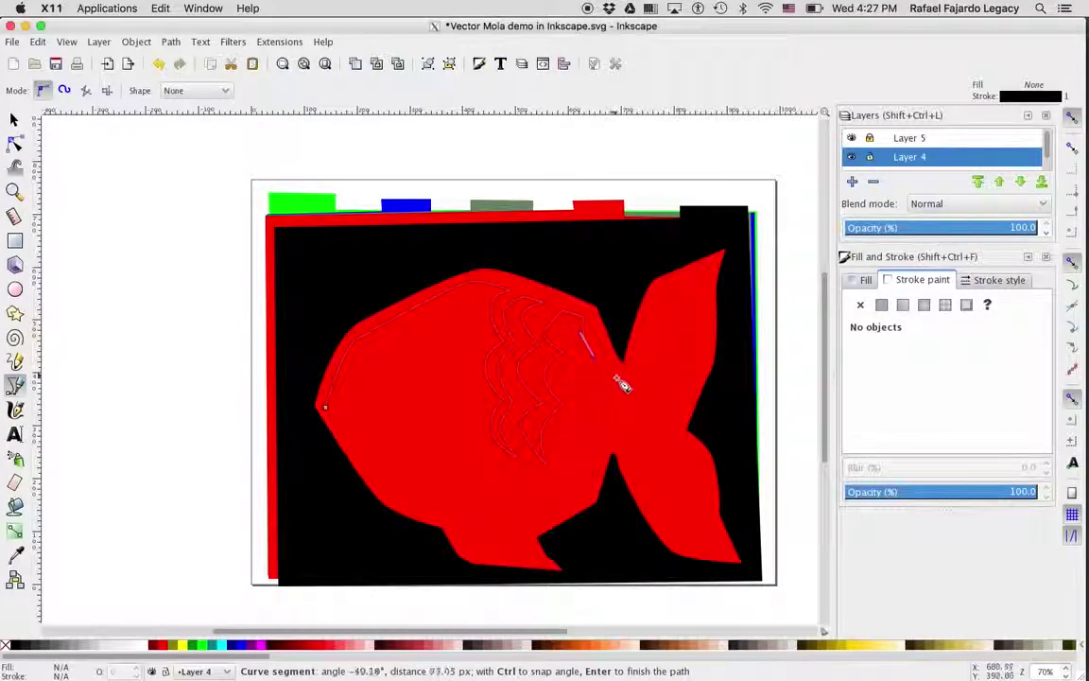
{"action": "left_click", "coordinate": [626, 383]}
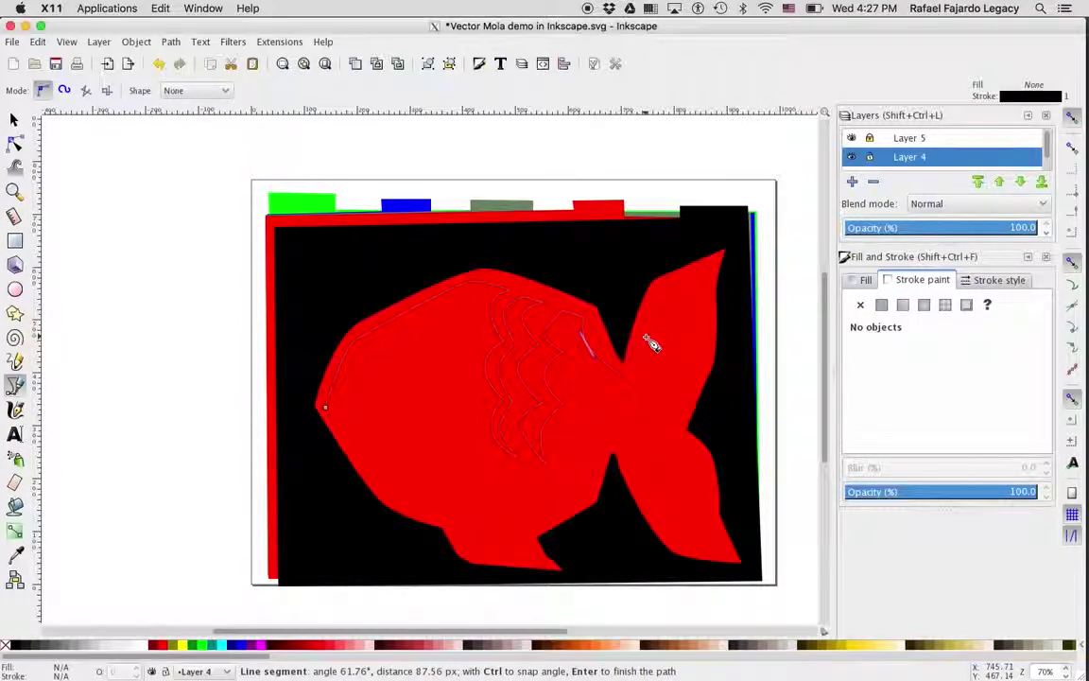
{"action": "left_click", "coordinate": [661, 299]}
{"action": "left_click", "coordinate": [714, 277]}
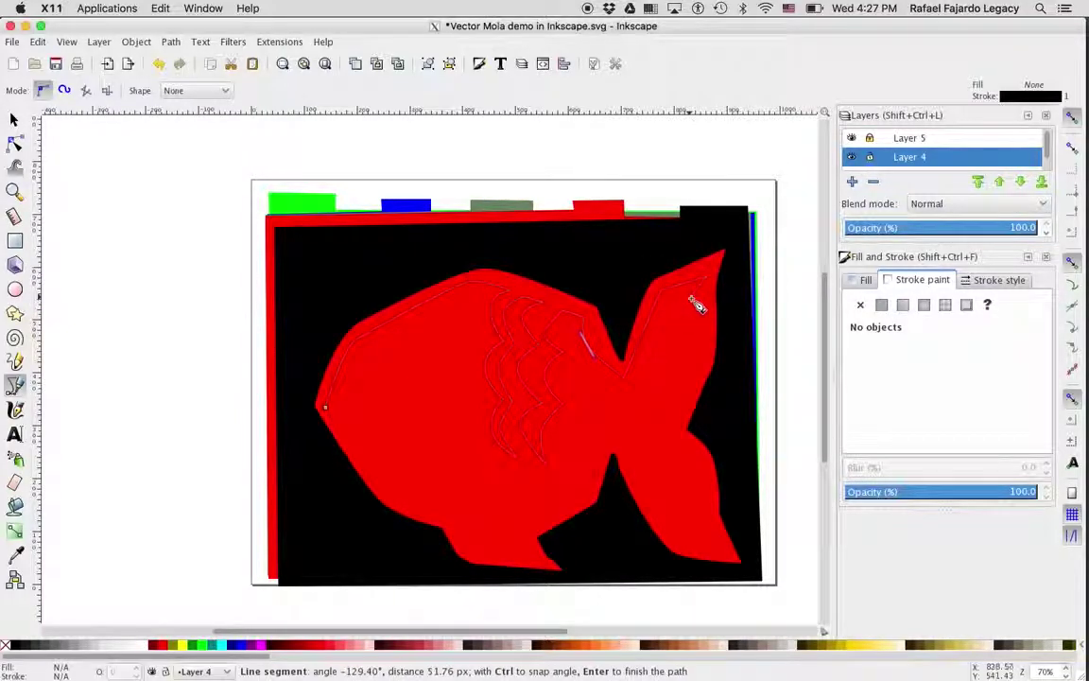
Step: Zigzag the outline down the tail edge through the middle notch to the lower tail tip
{"action": "left_click", "coordinate": [705, 305]}
{"action": "left_click", "coordinate": [699, 341]}
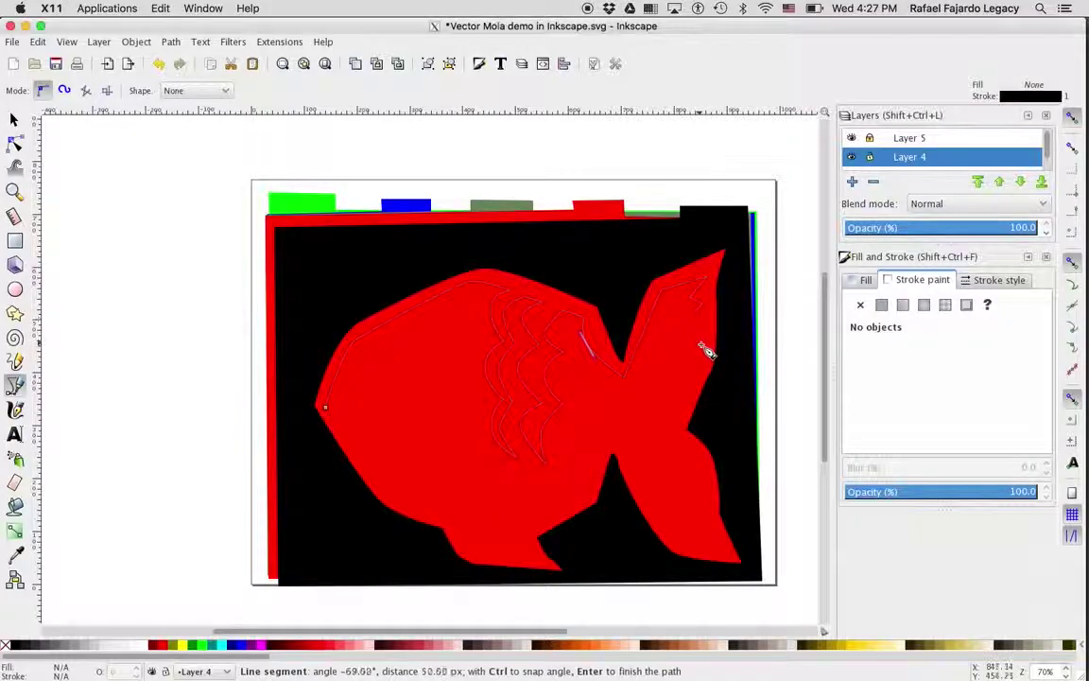
{"action": "left_click", "coordinate": [682, 358]}
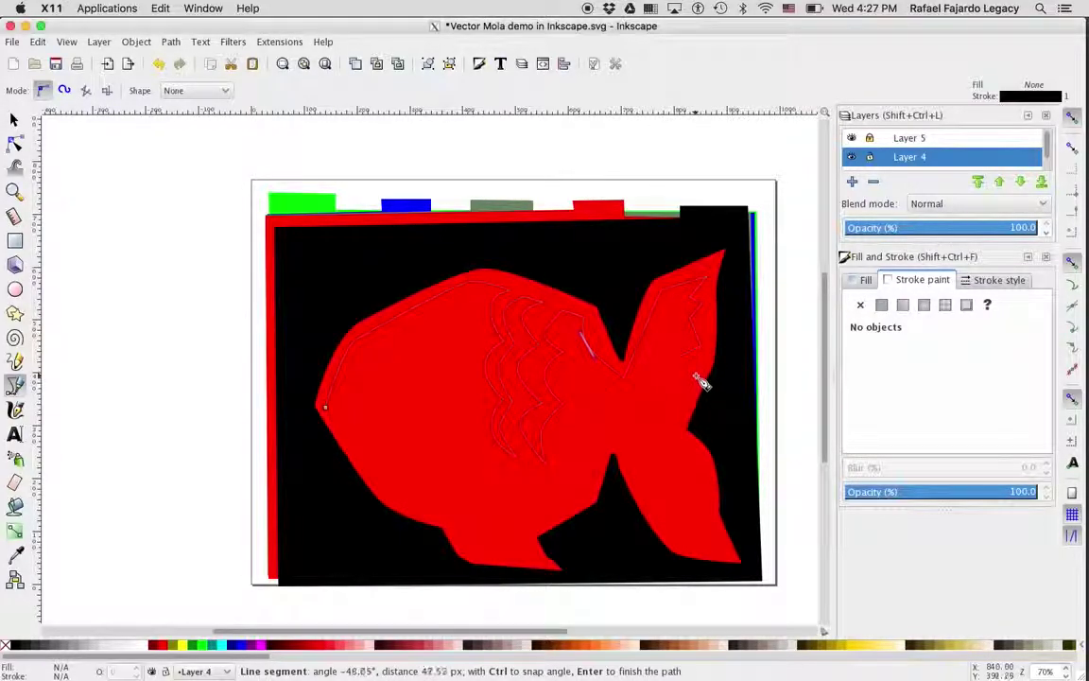
{"action": "left_click", "coordinate": [704, 377]}
{"action": "left_click", "coordinate": [681, 422]}
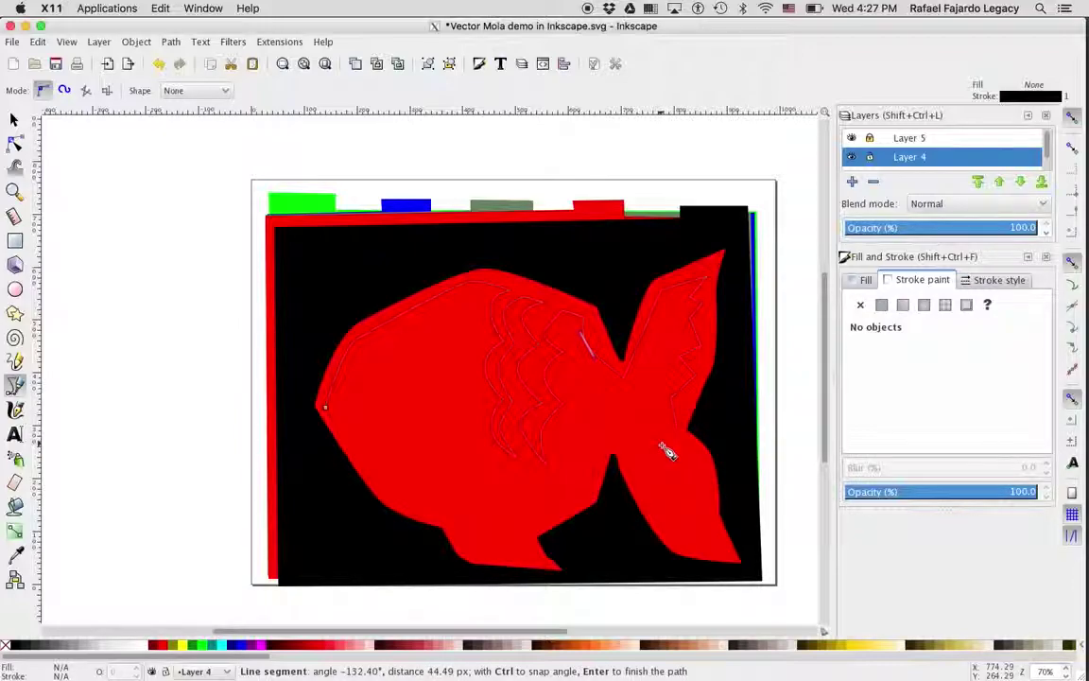
{"action": "left_click", "coordinate": [677, 452]}
{"action": "left_click", "coordinate": [687, 485]}
{"action": "left_click", "coordinate": [711, 520]}
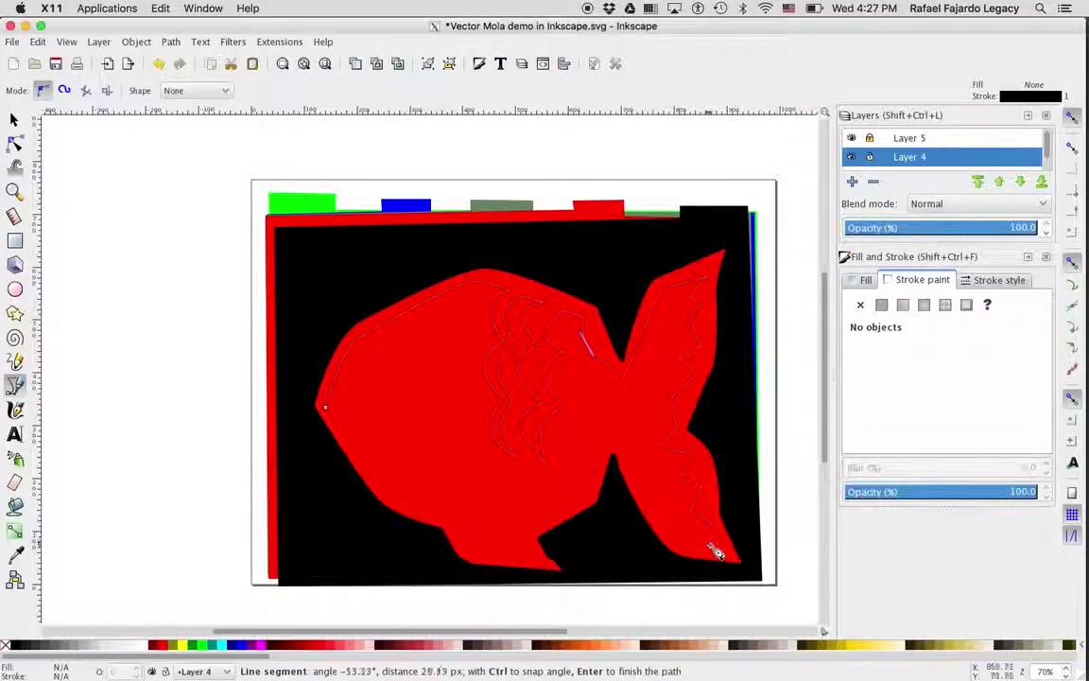
{"action": "left_click", "coordinate": [728, 557]}
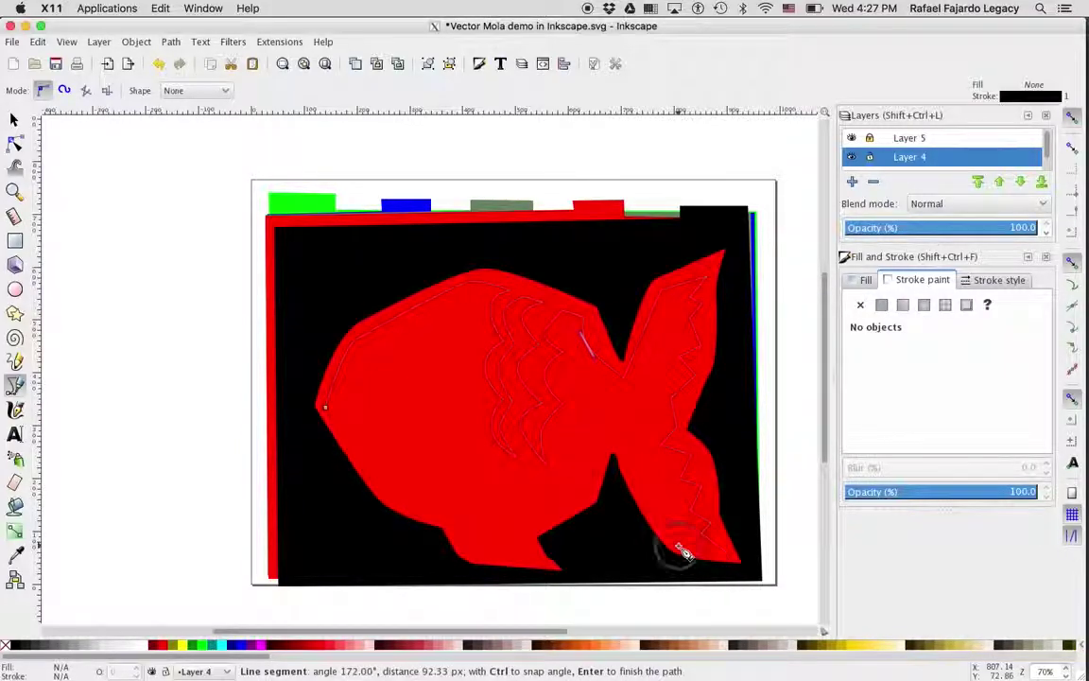
Step: Trace the lower tail edge, bottom fin and belly, closing the outline at the nose
{"action": "left_click_drag", "start_coordinate": [689, 554], "coordinate": [677, 539]}
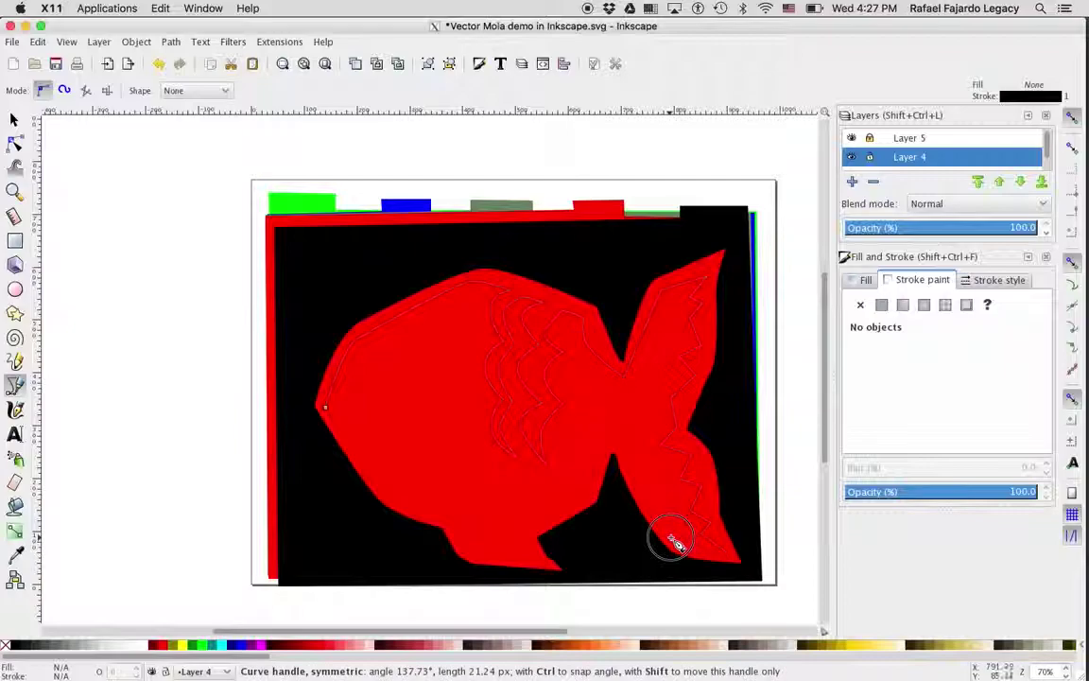
{"action": "left_click", "coordinate": [628, 454]}
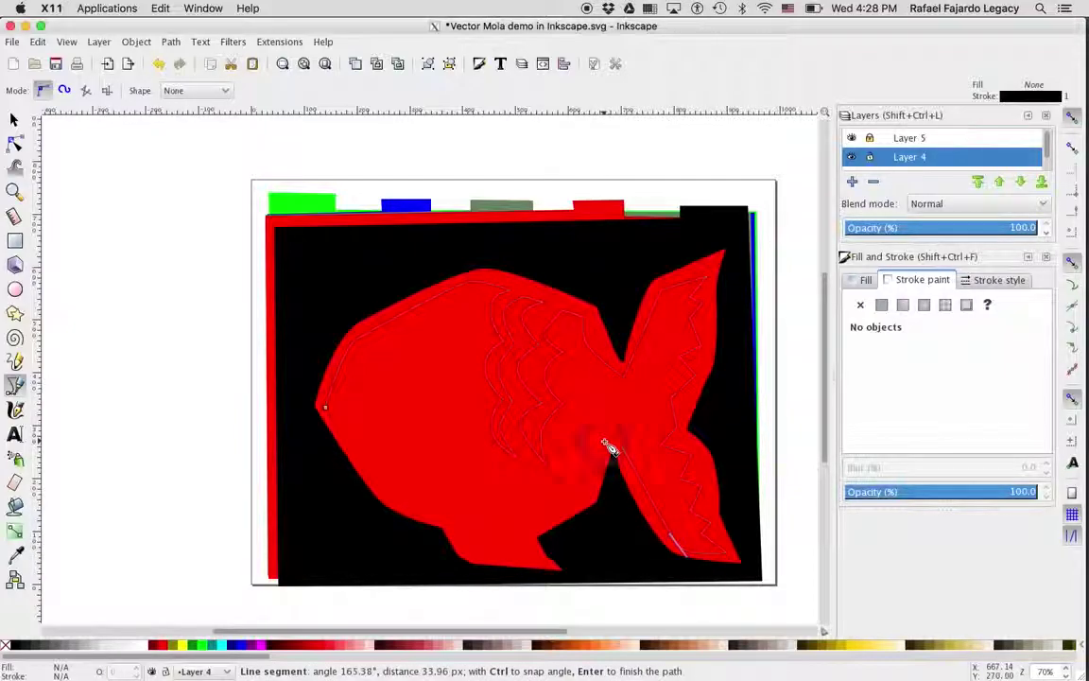
{"action": "left_click", "coordinate": [608, 451]}
{"action": "left_click", "coordinate": [584, 503]}
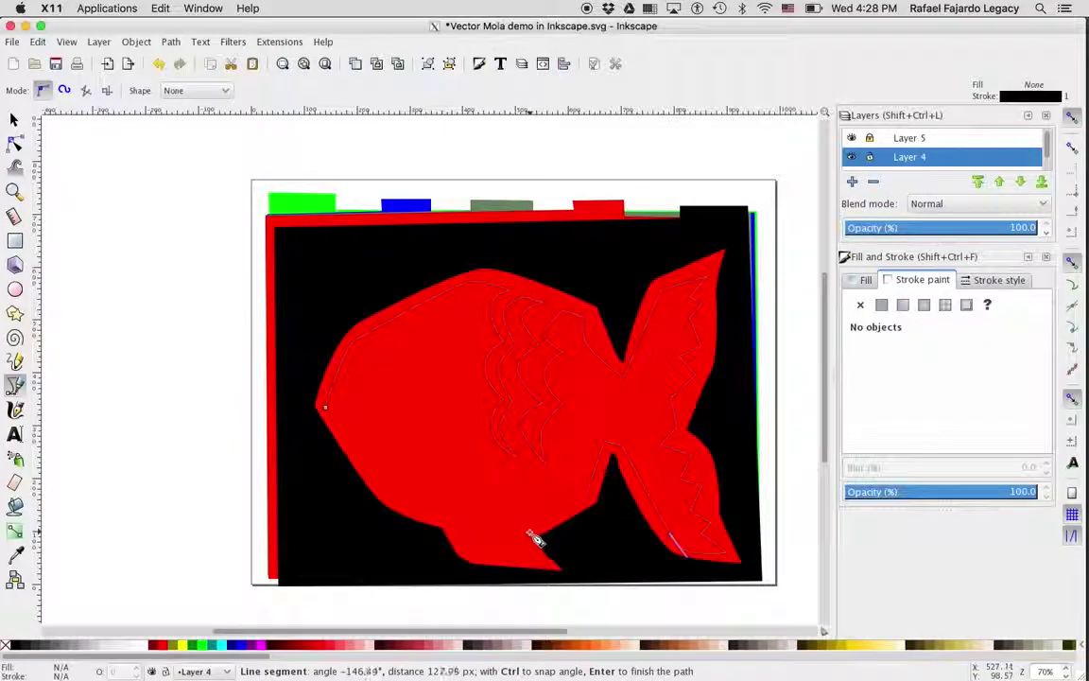
{"action": "left_click", "coordinate": [527, 534]}
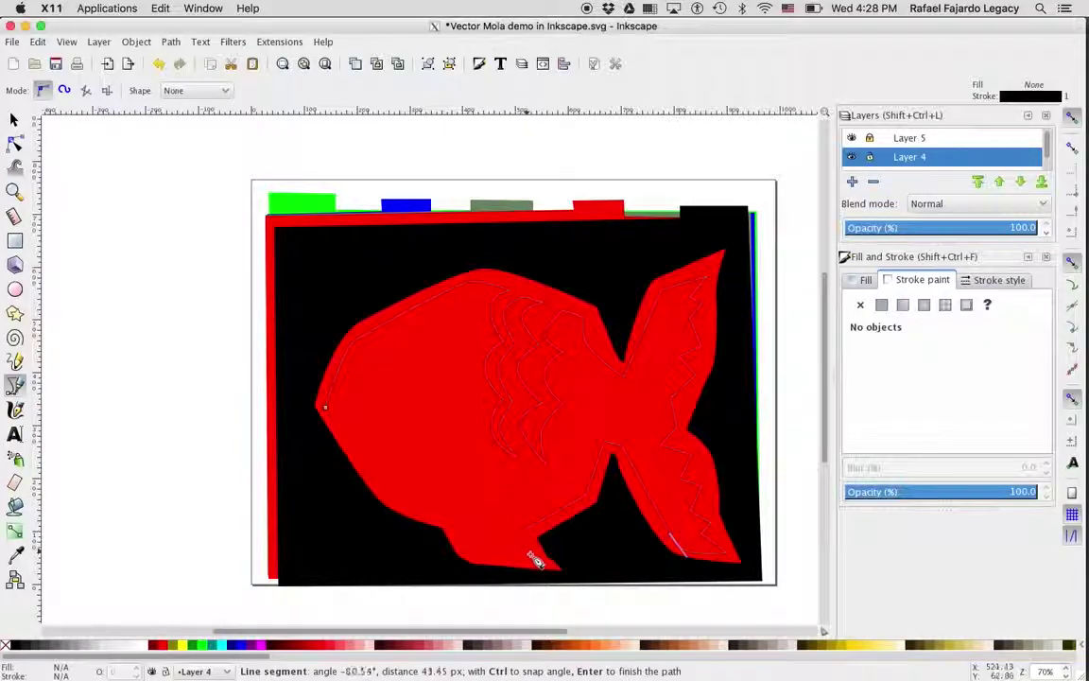
{"action": "left_click", "coordinate": [540, 562]}
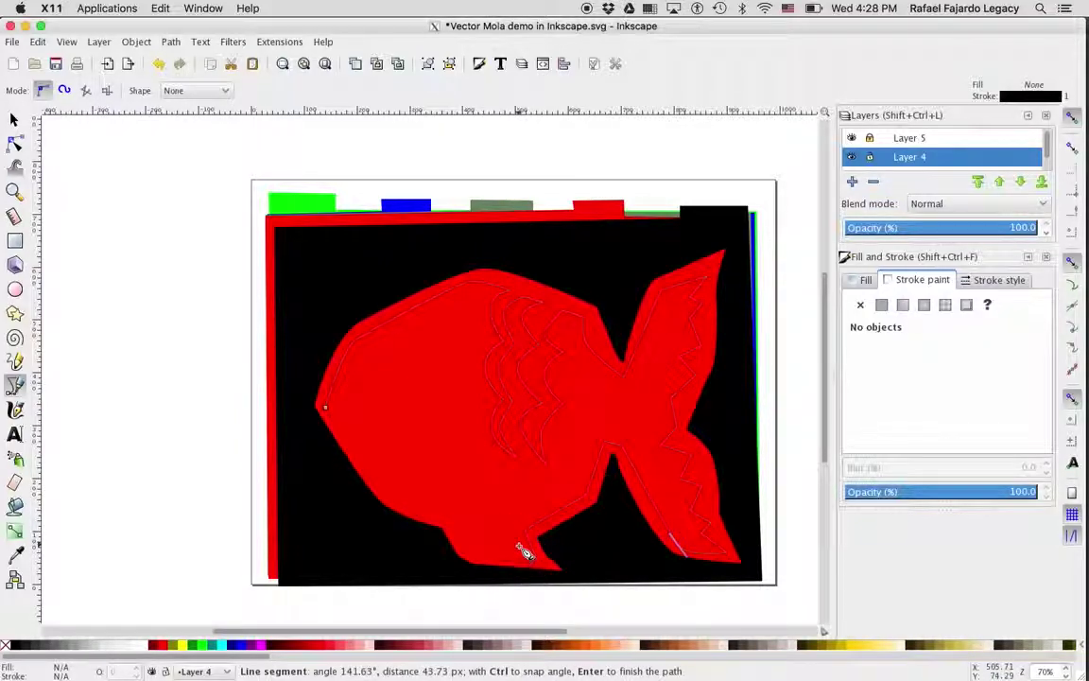
{"action": "left_click", "coordinate": [518, 543]}
{"action": "left_click", "coordinate": [520, 565]}
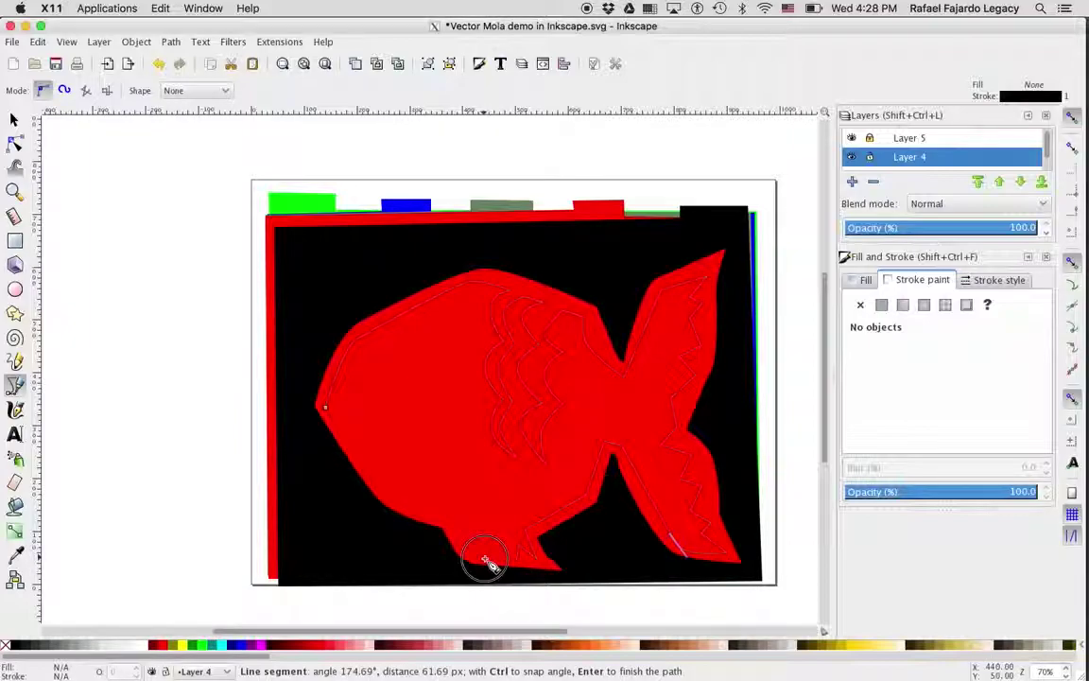
{"action": "left_click", "coordinate": [476, 551]}
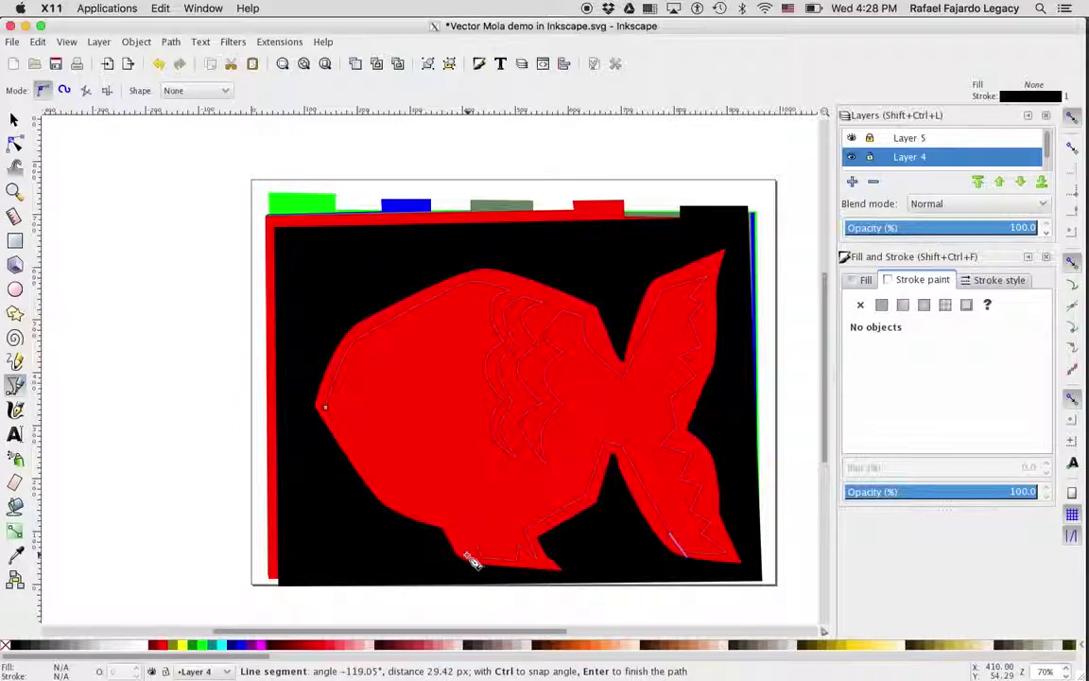
{"action": "left_click", "coordinate": [458, 532]}
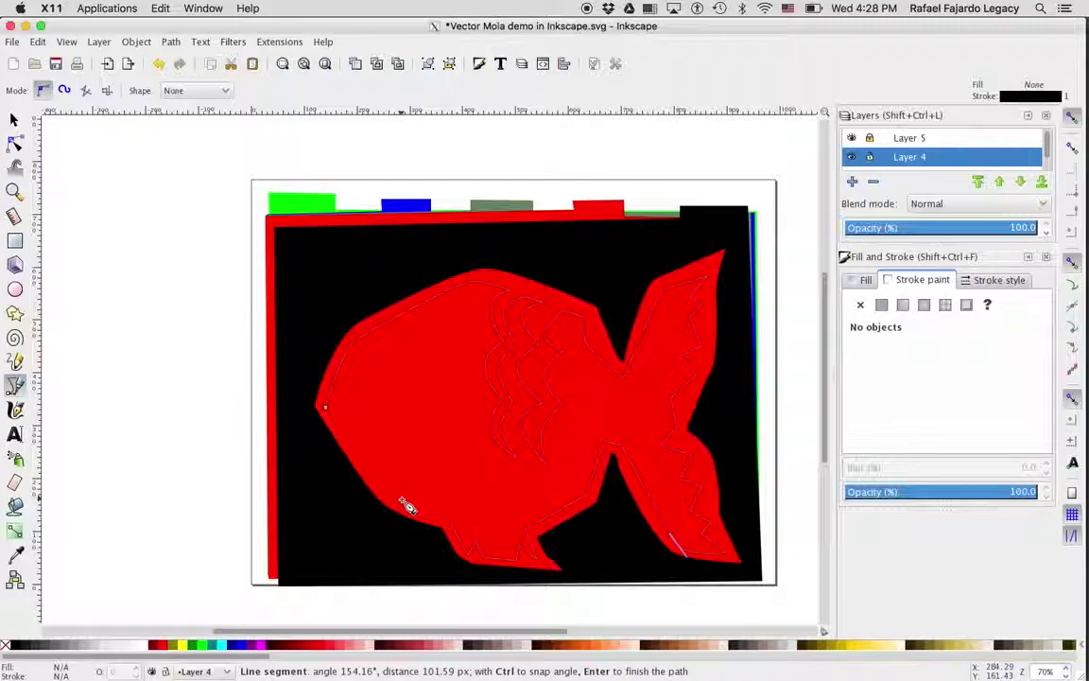
{"action": "left_click_drag", "start_coordinate": [405, 501], "coordinate": [388, 491]}
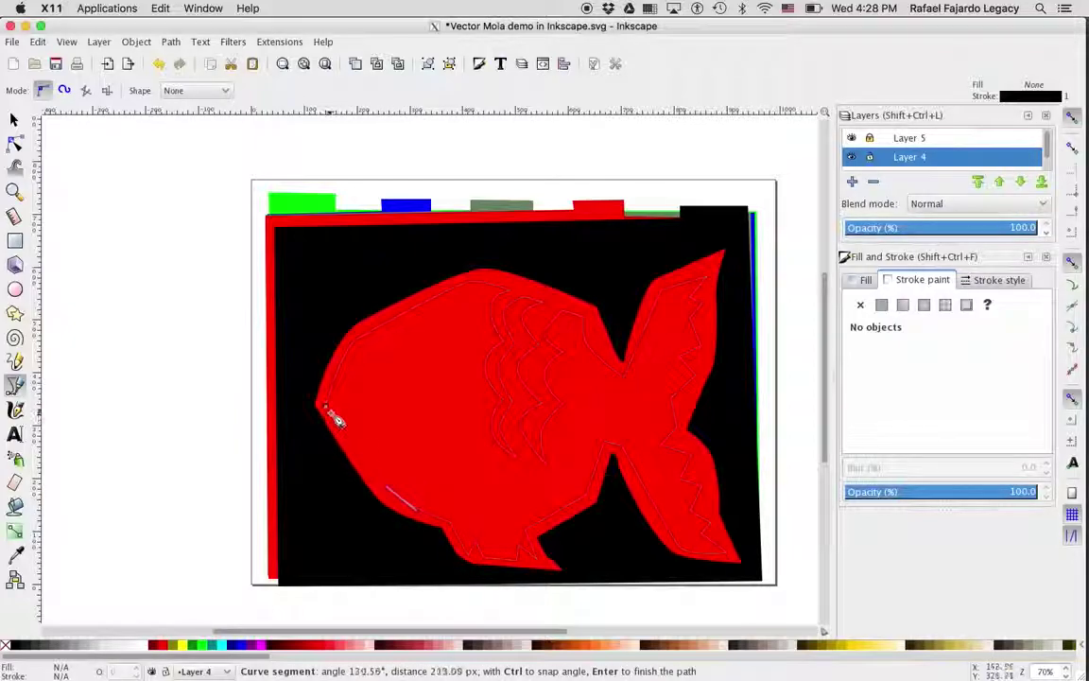
{"action": "left_click", "coordinate": [331, 413]}
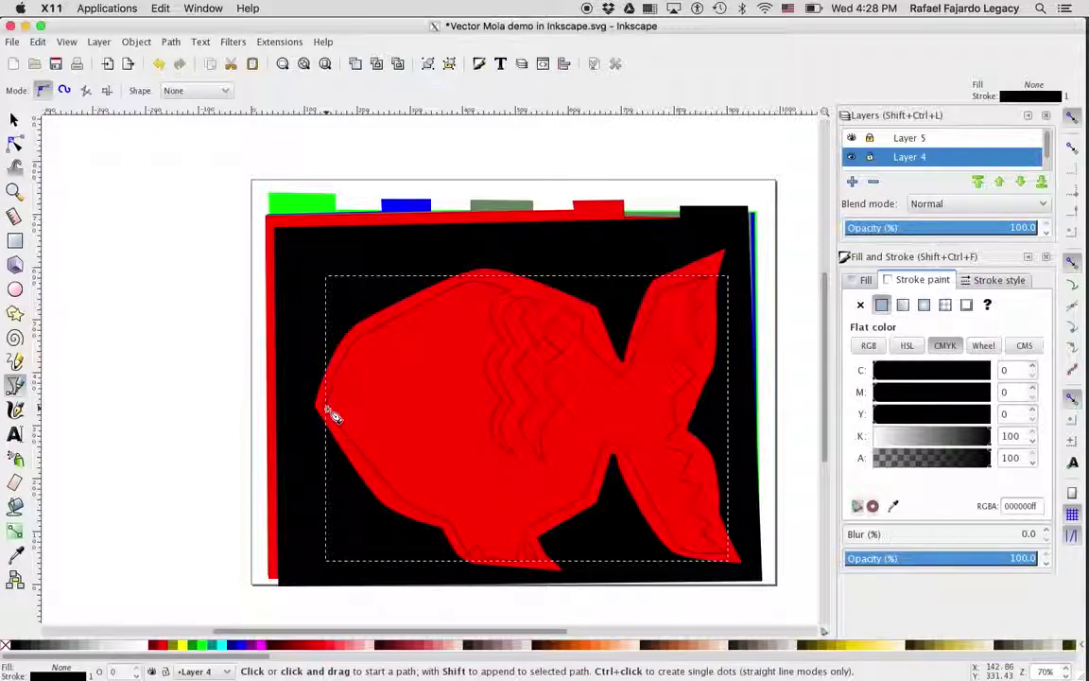
Step: Select the inner fish with the background shape, apply Path > Exclusion, and save the document
{"action": "left_click", "coordinate": [13, 118]}
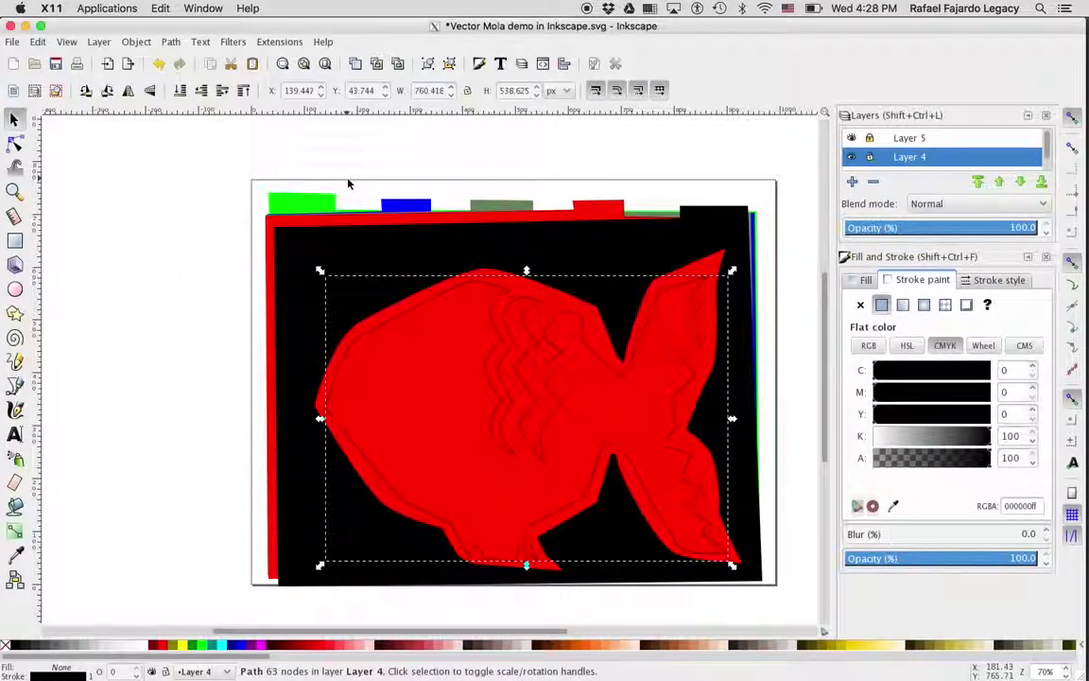
{"action": "left_click", "coordinate": [590, 213], "text": "shift"}
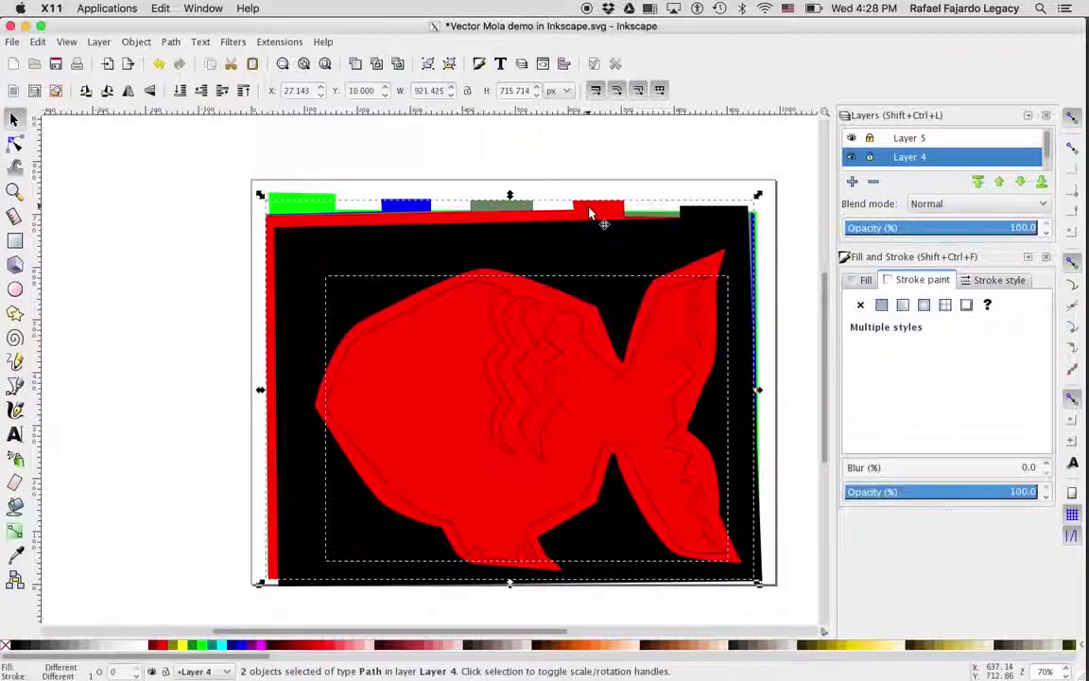
{"action": "left_click", "coordinate": [171, 42]}
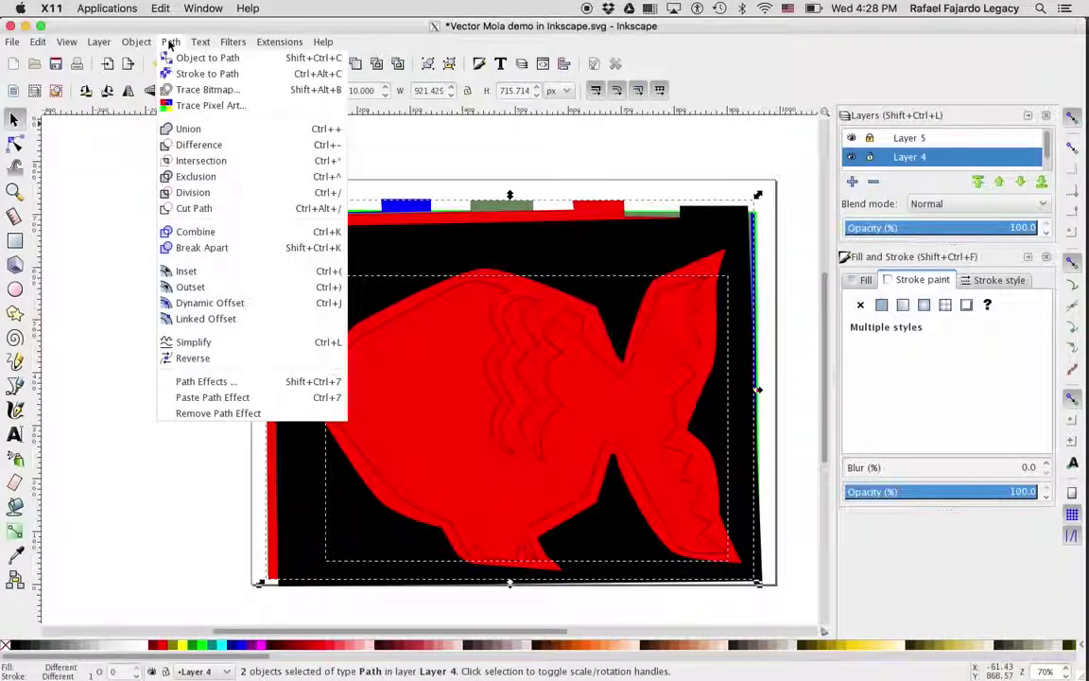
{"action": "left_click", "coordinate": [188, 176]}
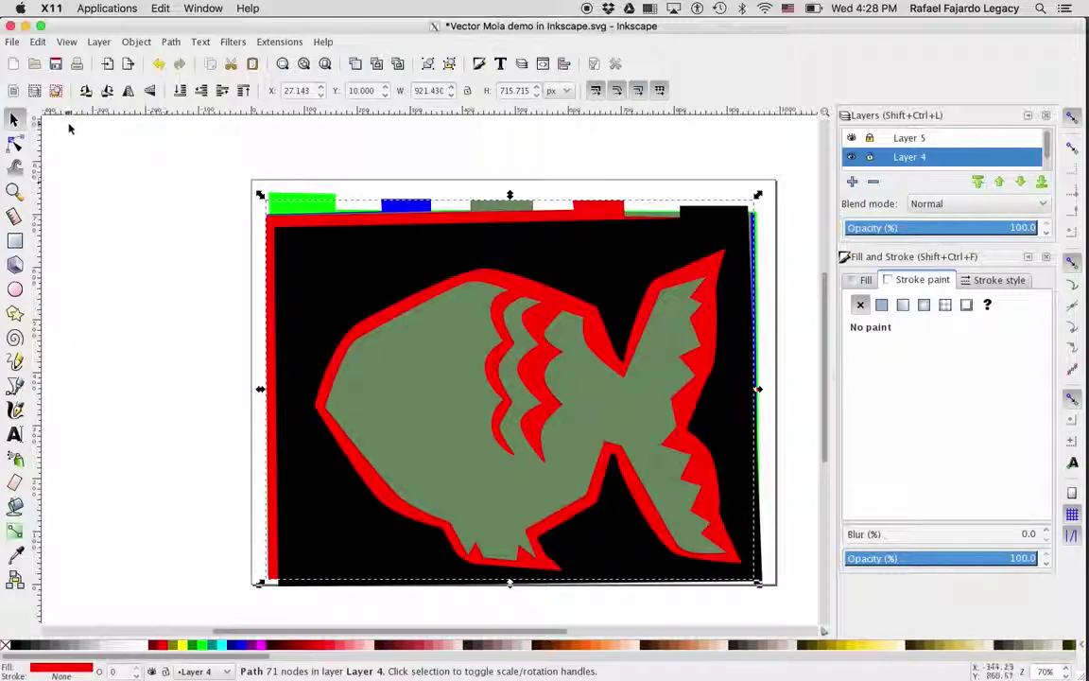
{"action": "left_click", "coordinate": [12, 42]}
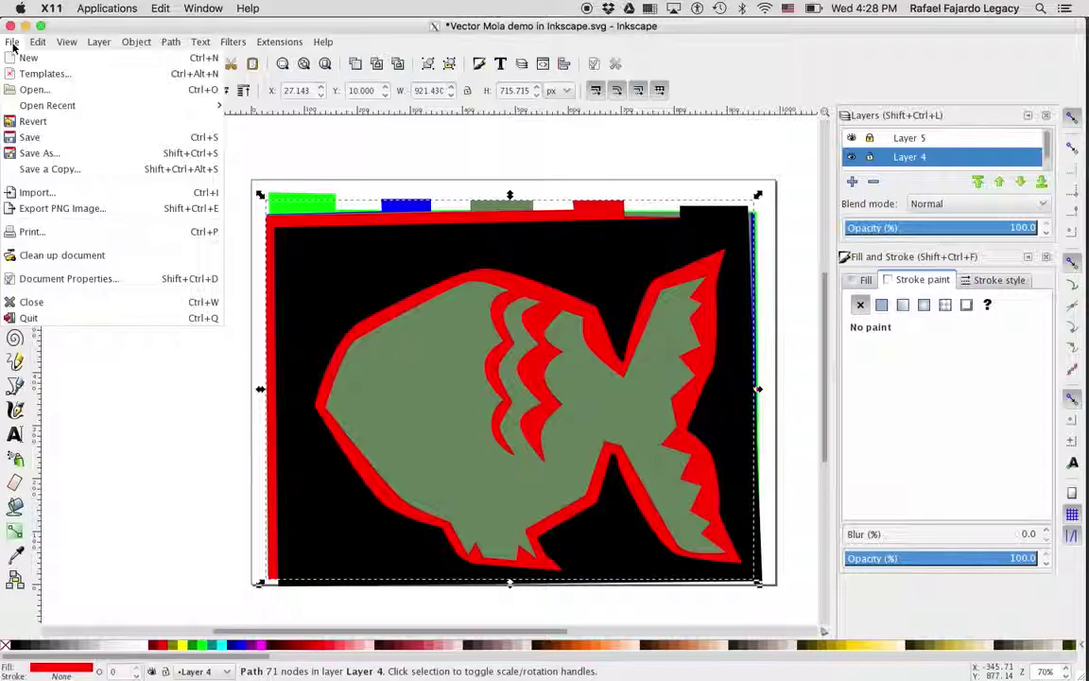
{"action": "left_click", "coordinate": [37, 139]}
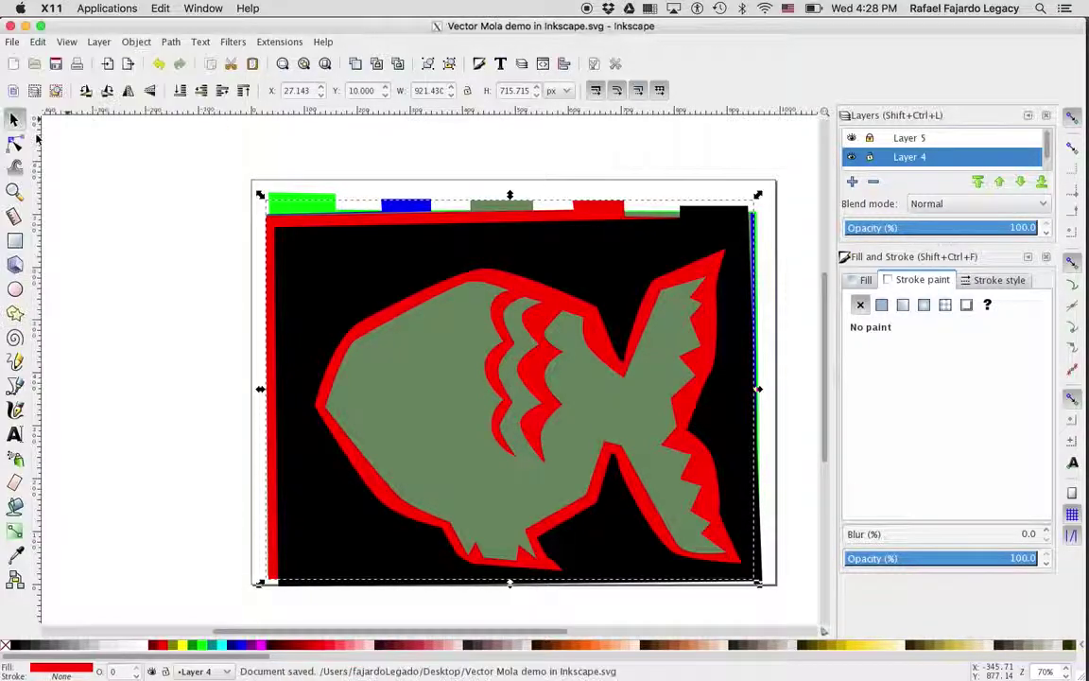